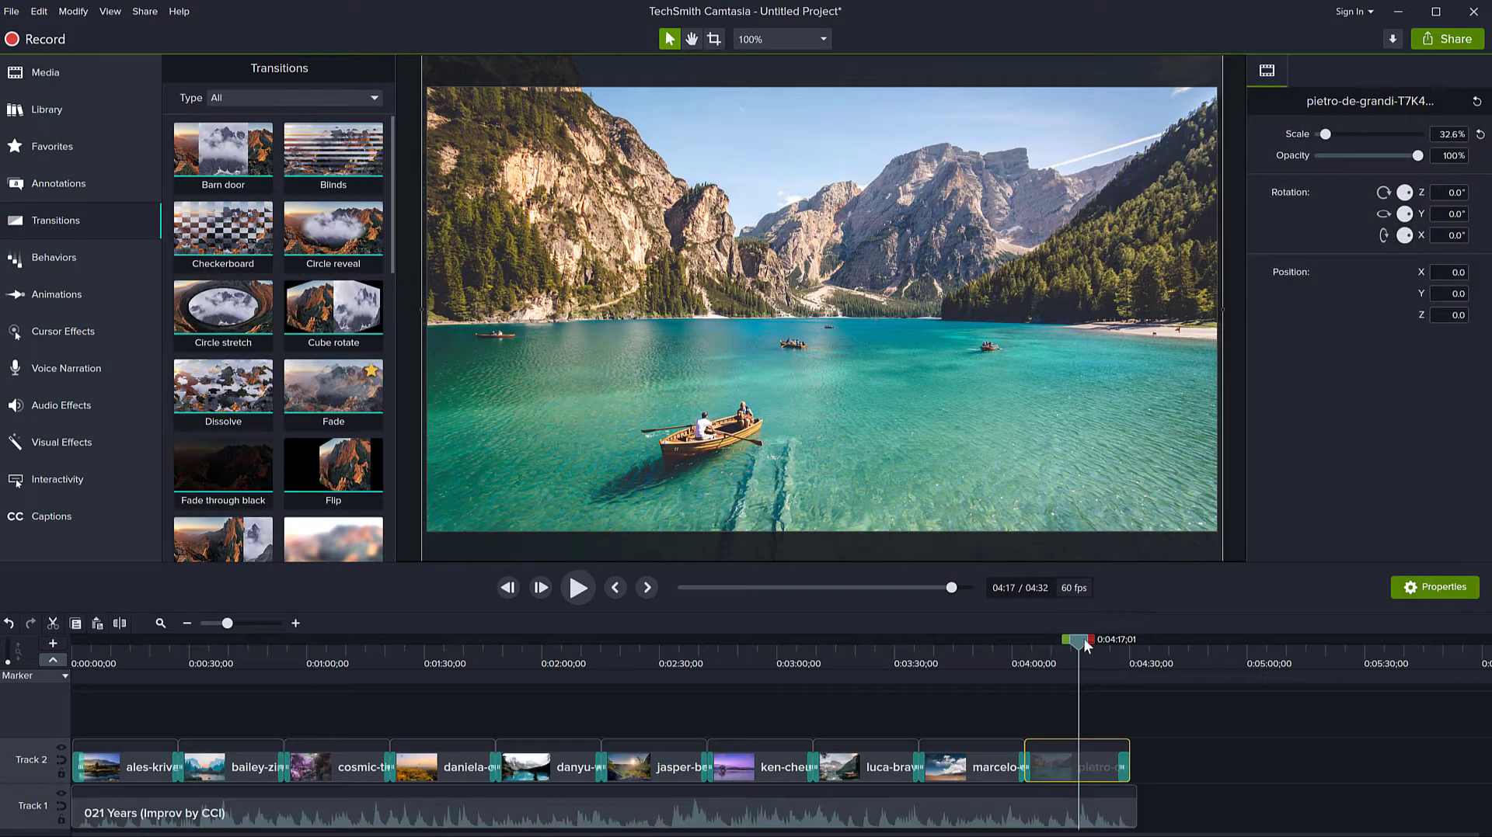
- Play the finished slideshow from about the four-minute mark, then stop playback
left_click_drag(1084, 640, 804, 668)
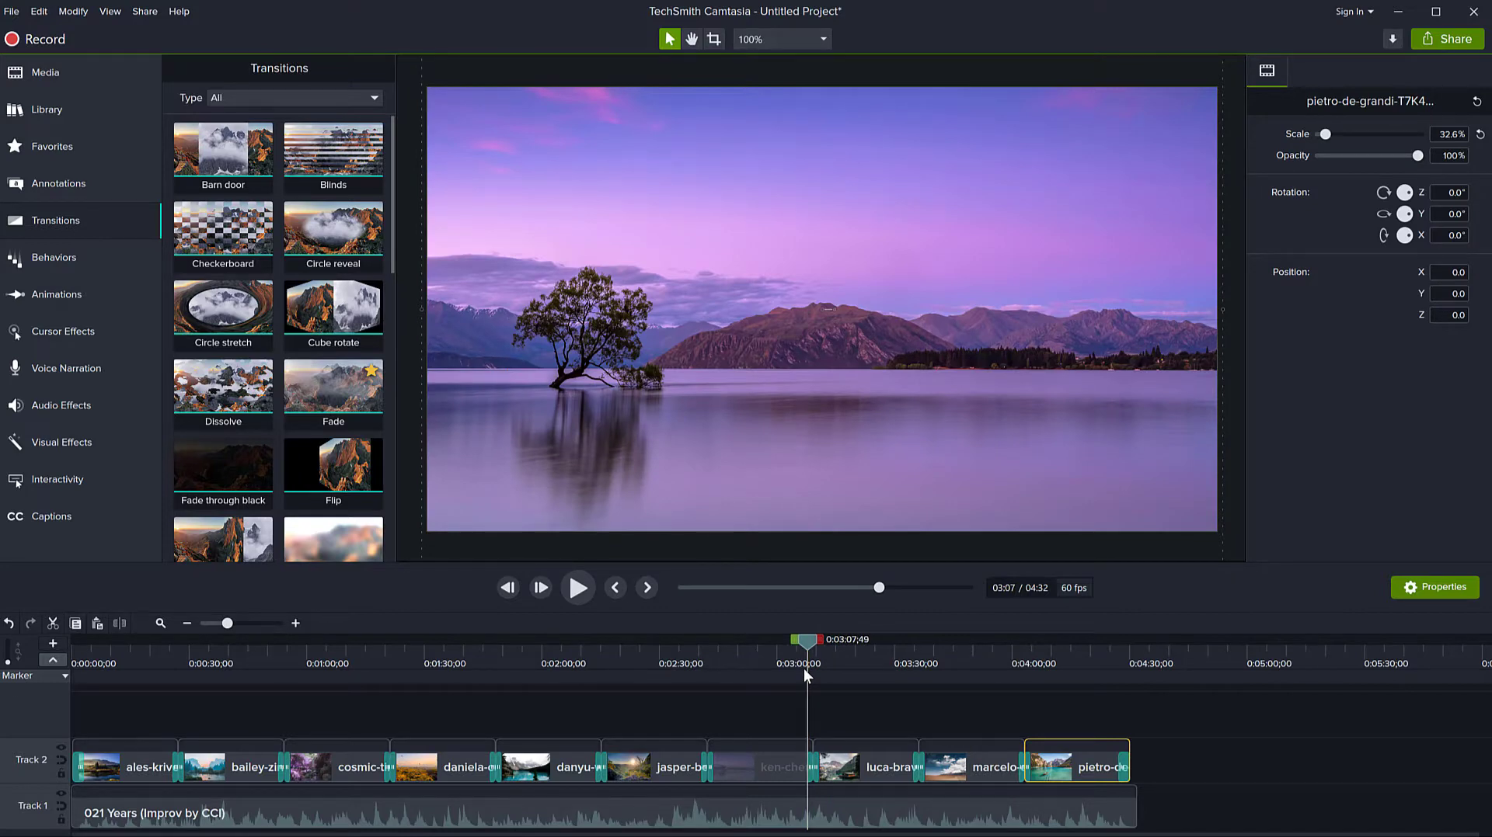
key("space")
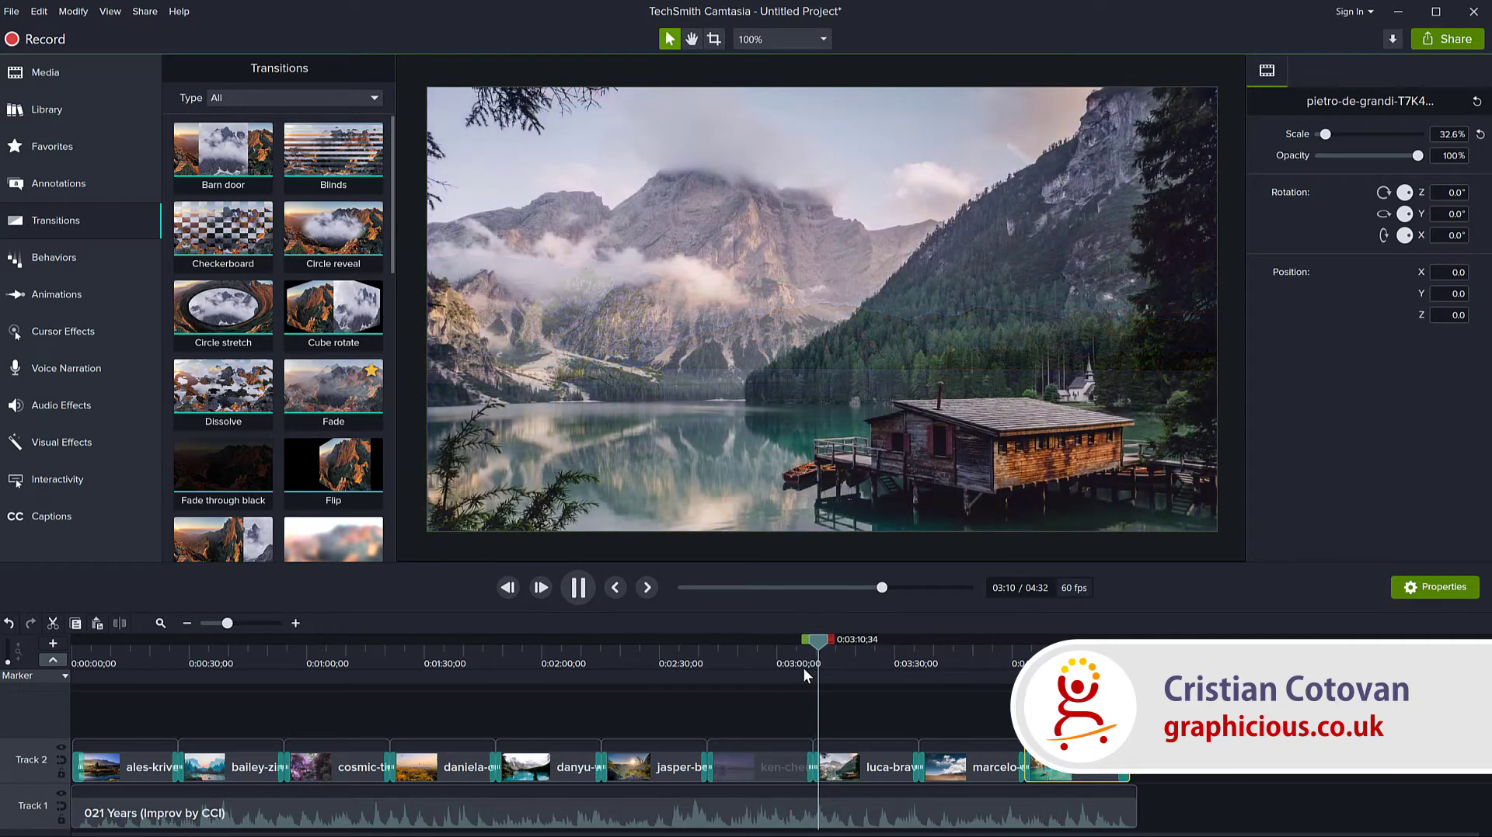
key("space")
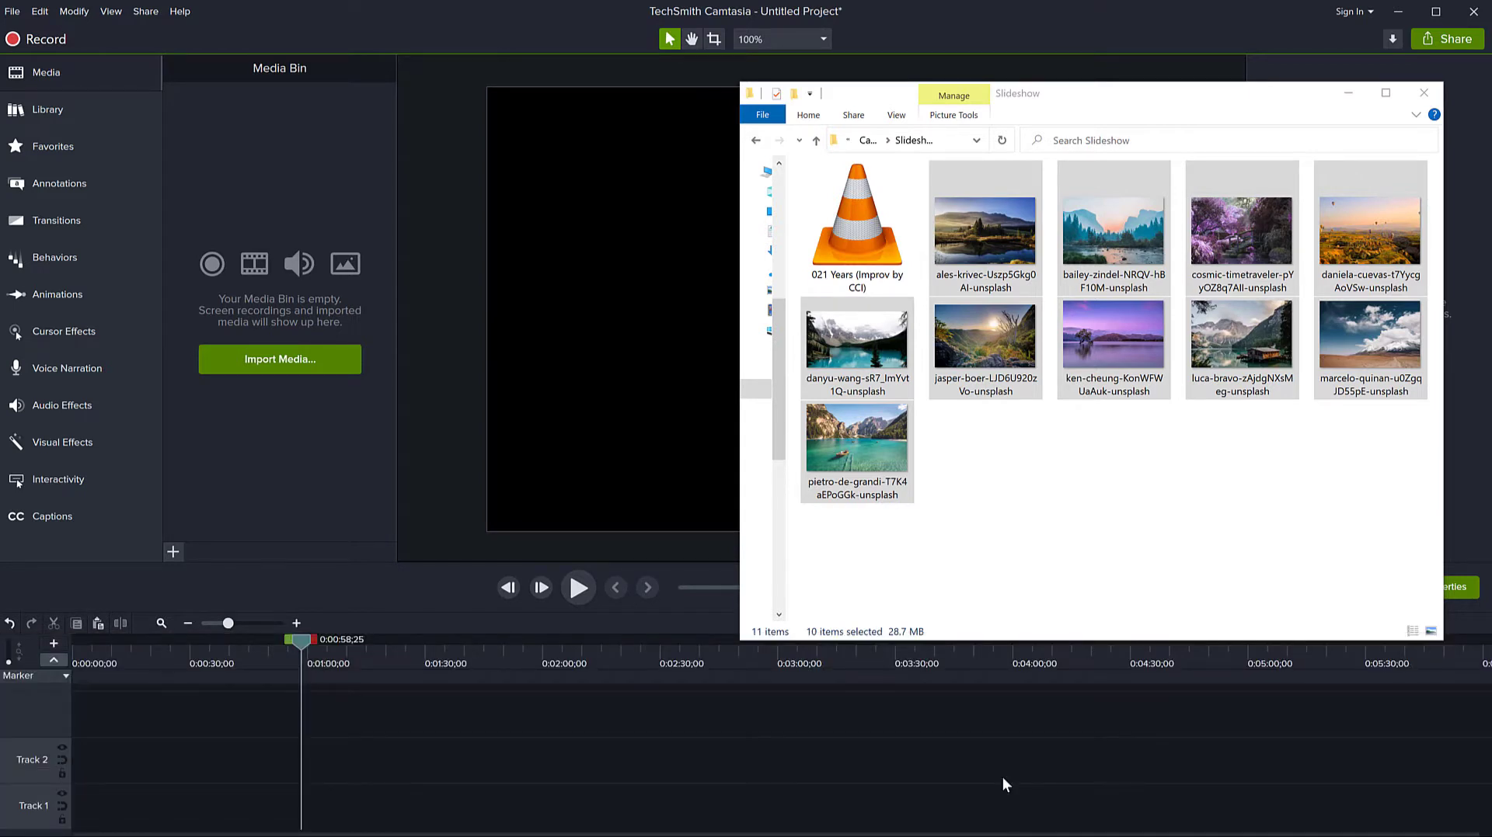
- Place the ales-krivec photo on Track 2, stretch it to about 1:05, then add bailey-zindel after it
left_click(1022, 576)
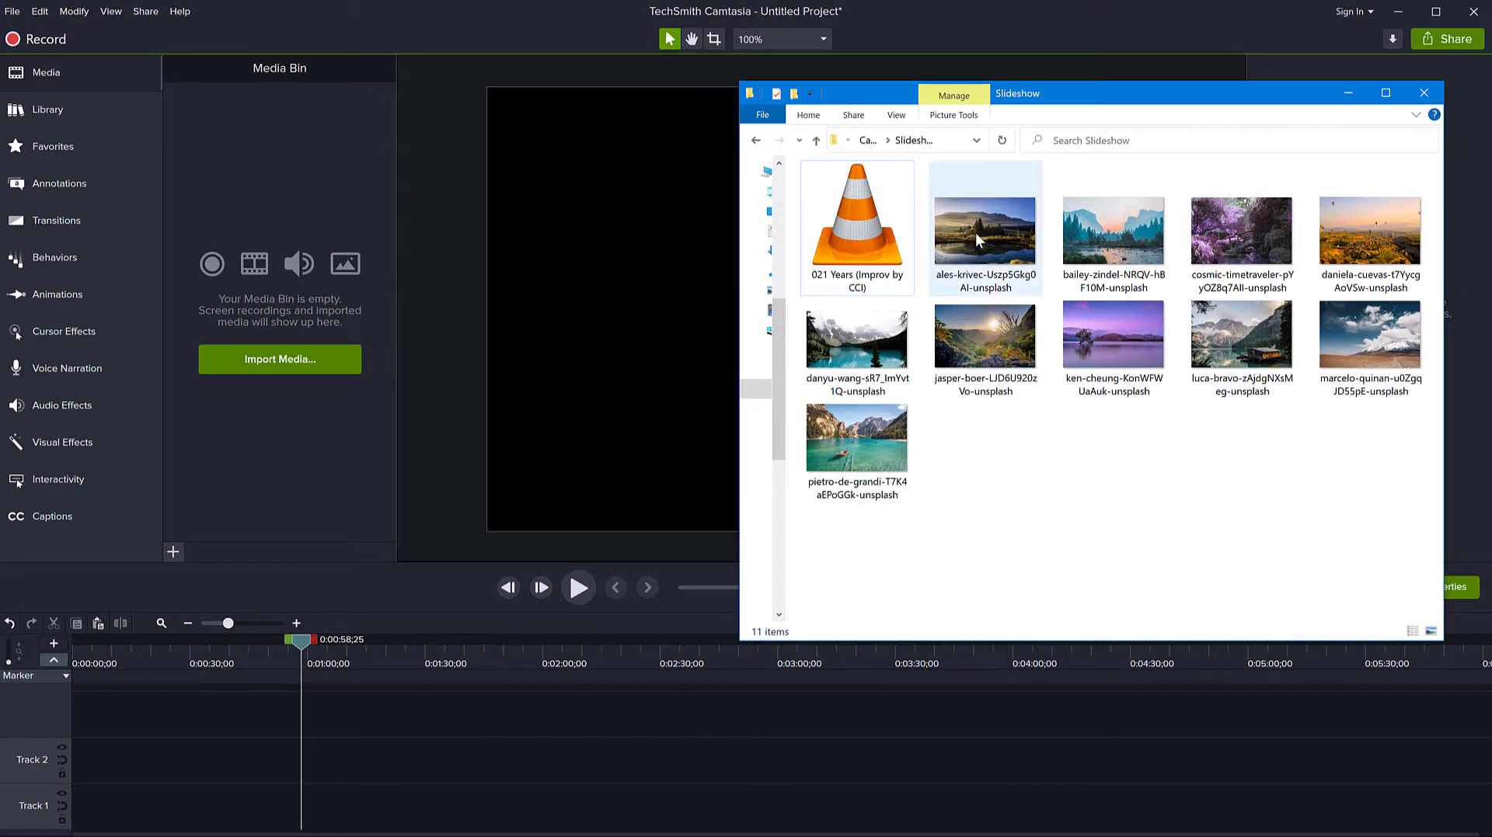
left_click_drag(976, 231, 356, 743)
left_click(122, 766)
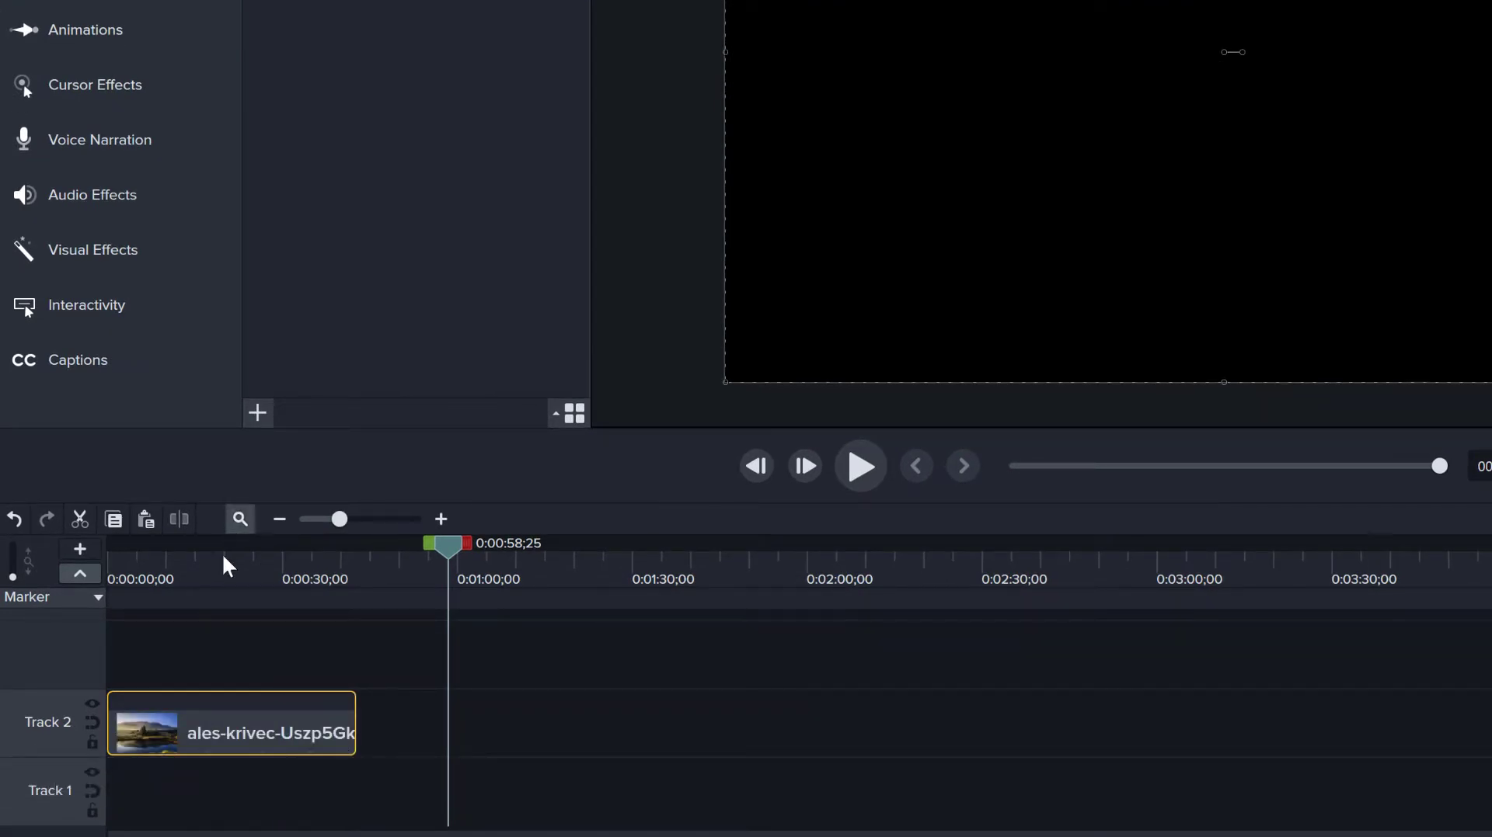
left_click(223, 558)
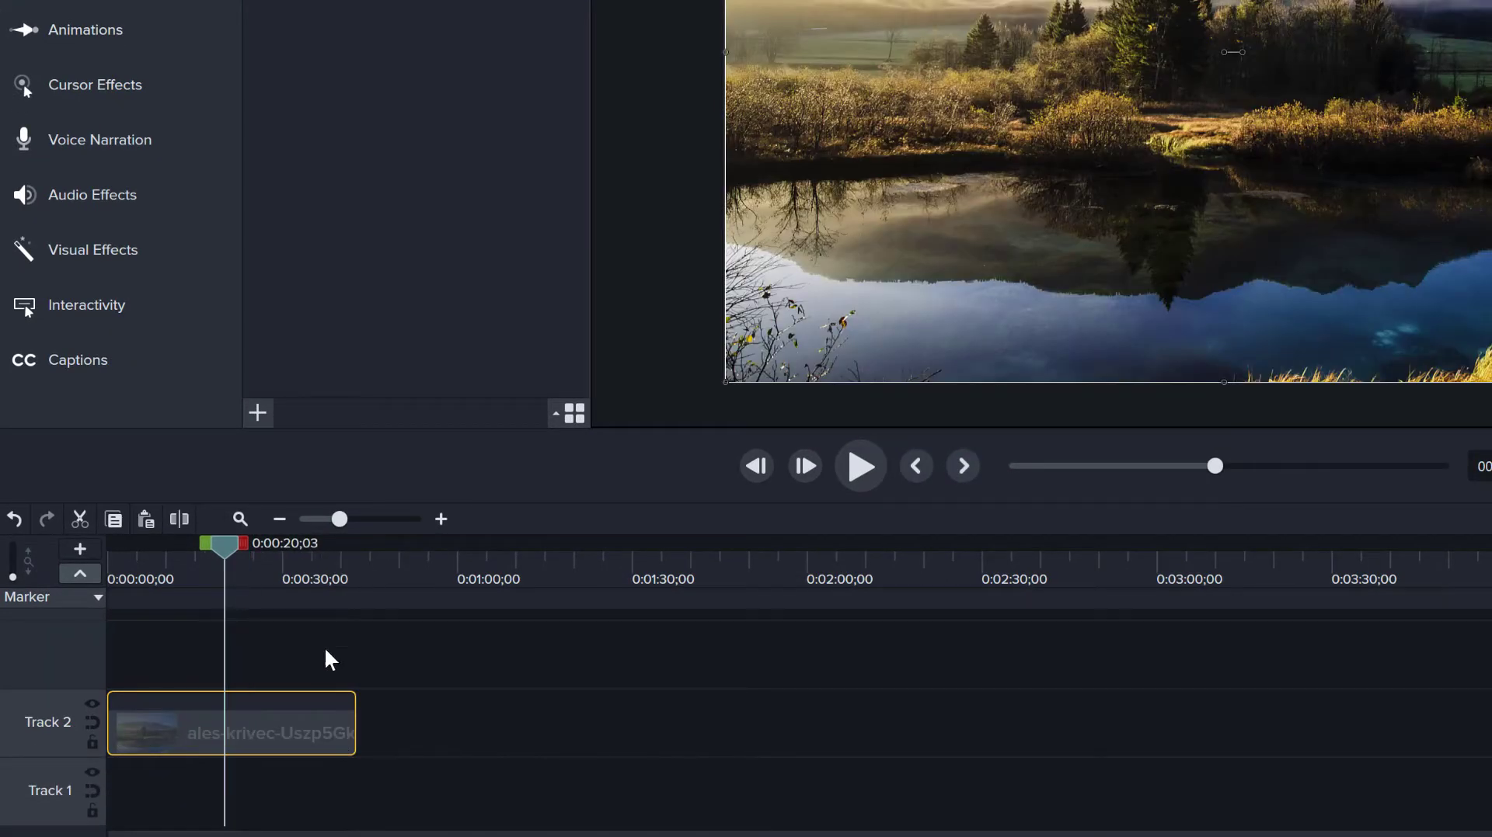
left_click_drag(355, 730, 456, 723)
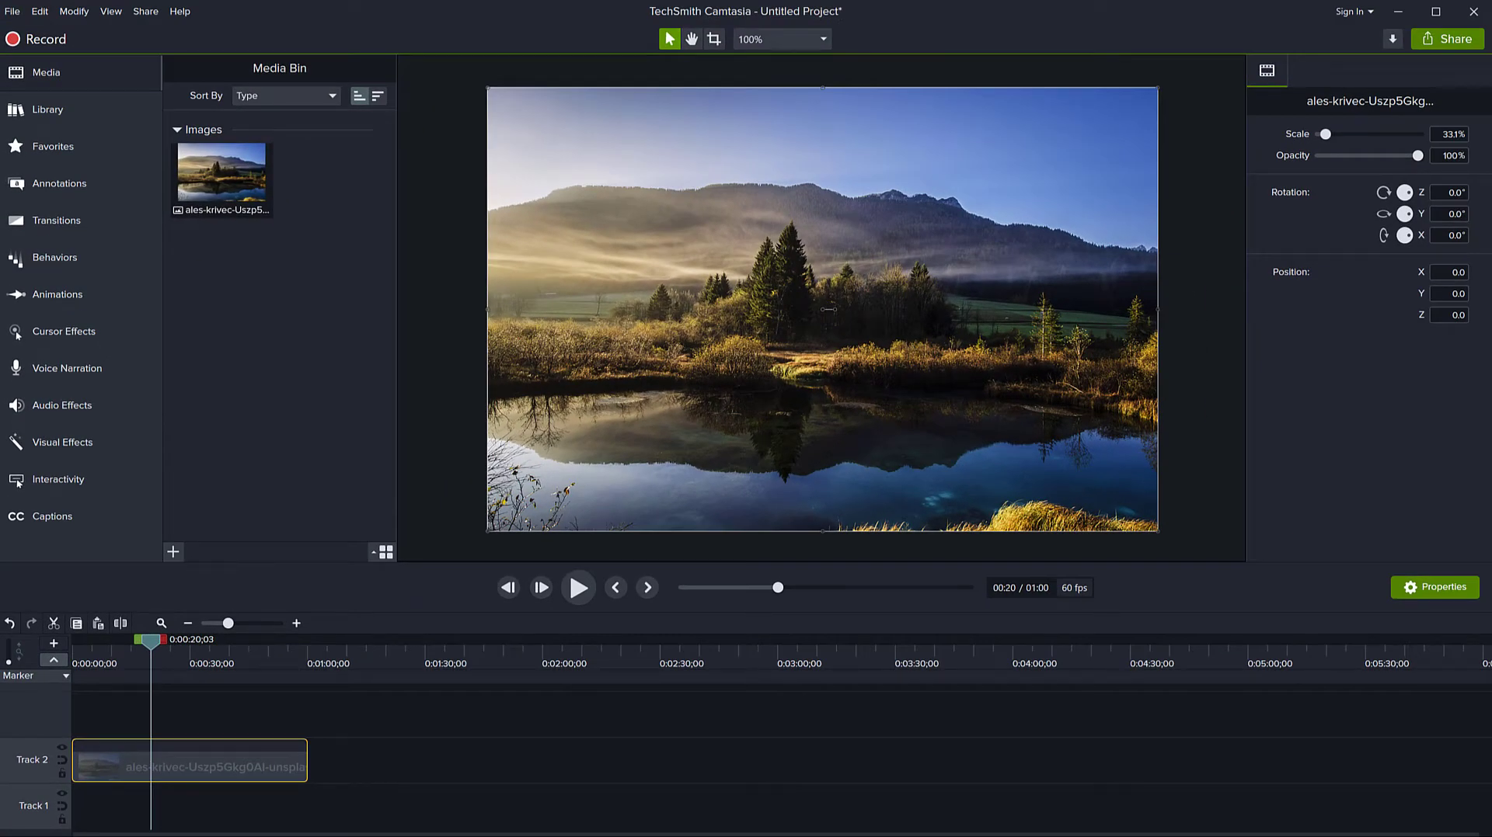
key("alt+Tab")
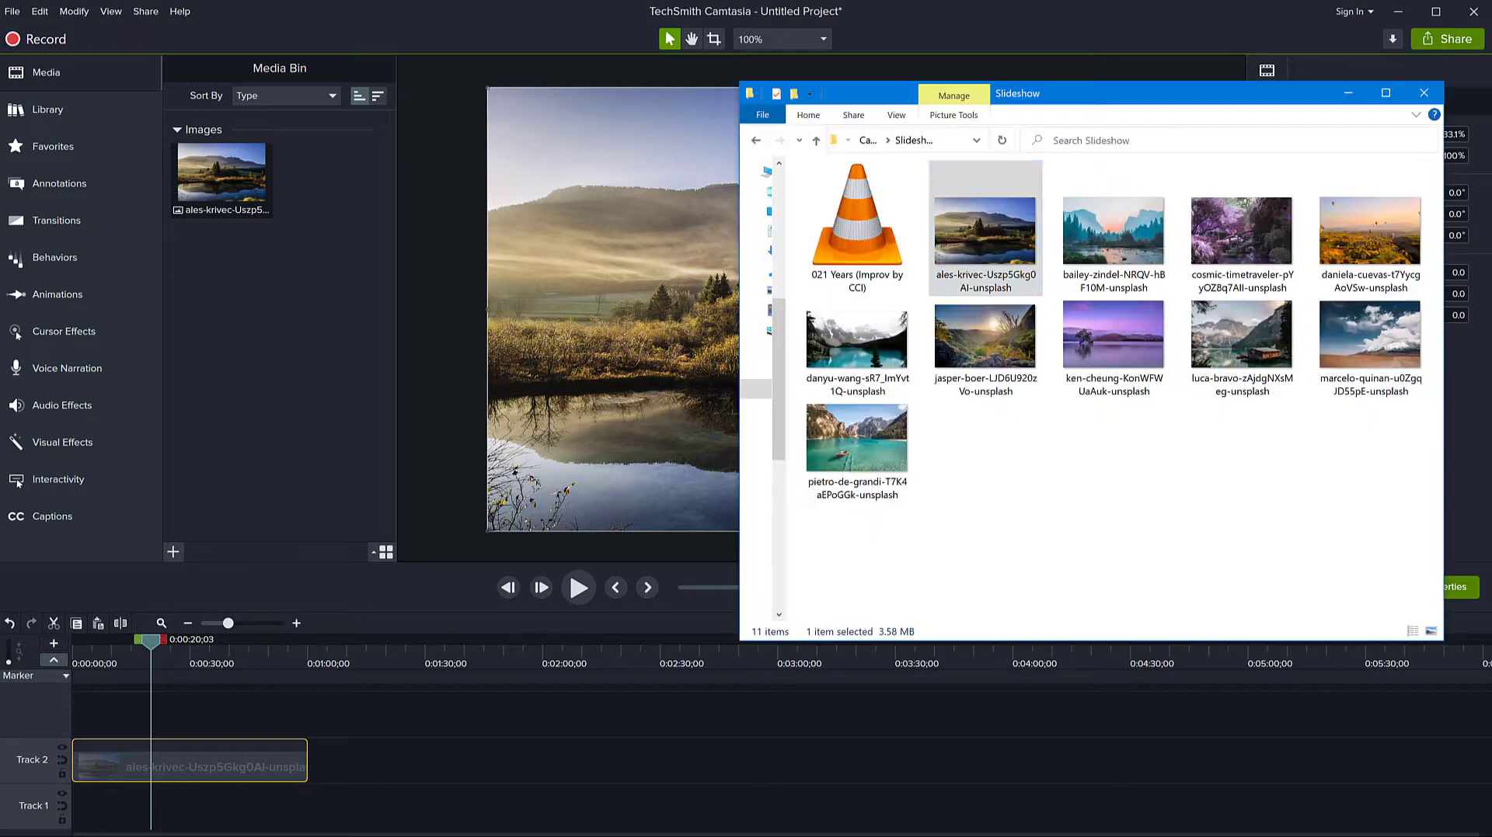
left_click_drag(1113, 233, 562, 767)
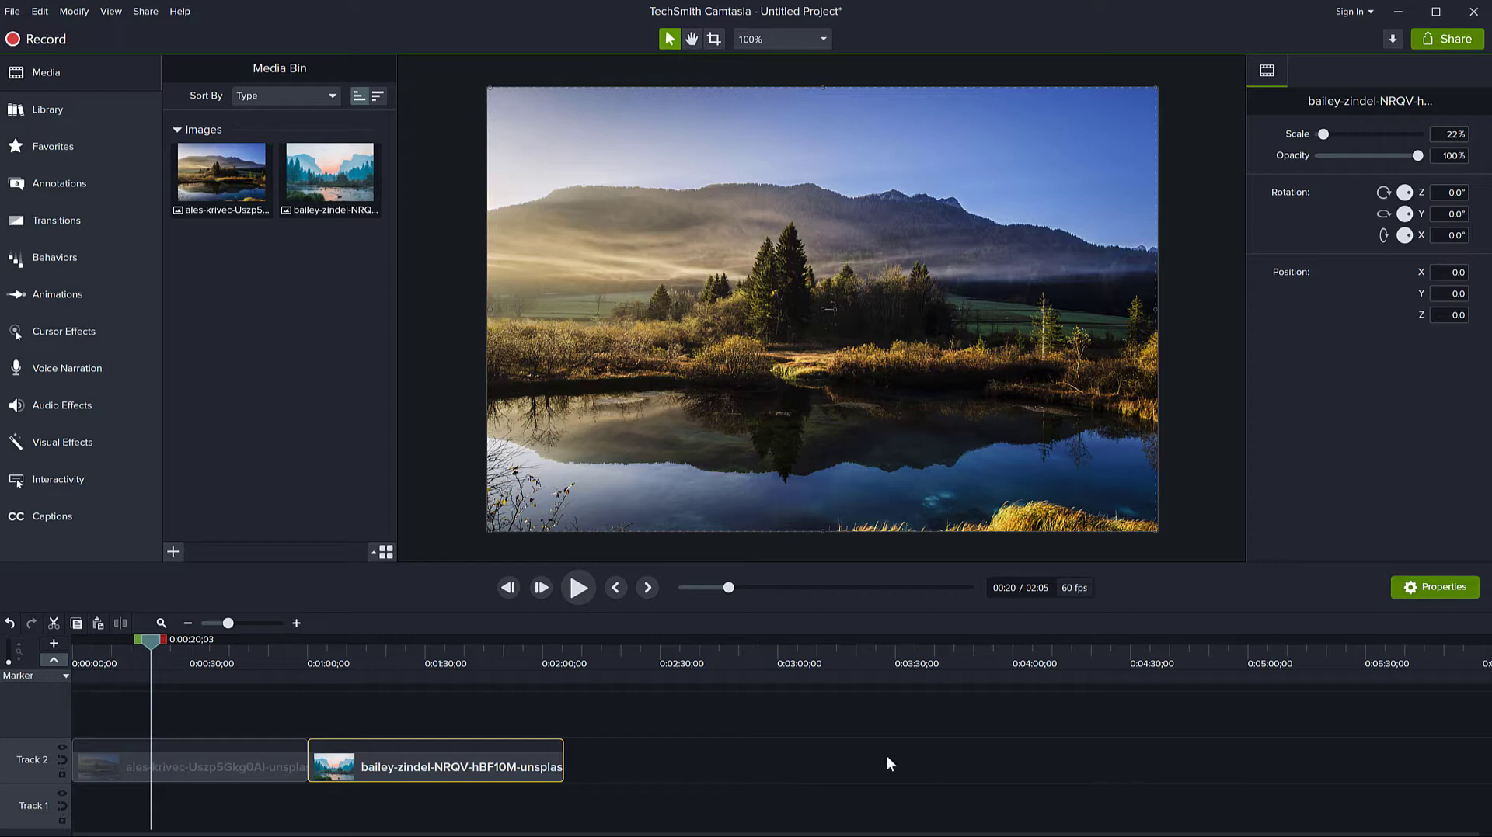
right_click(431, 765)
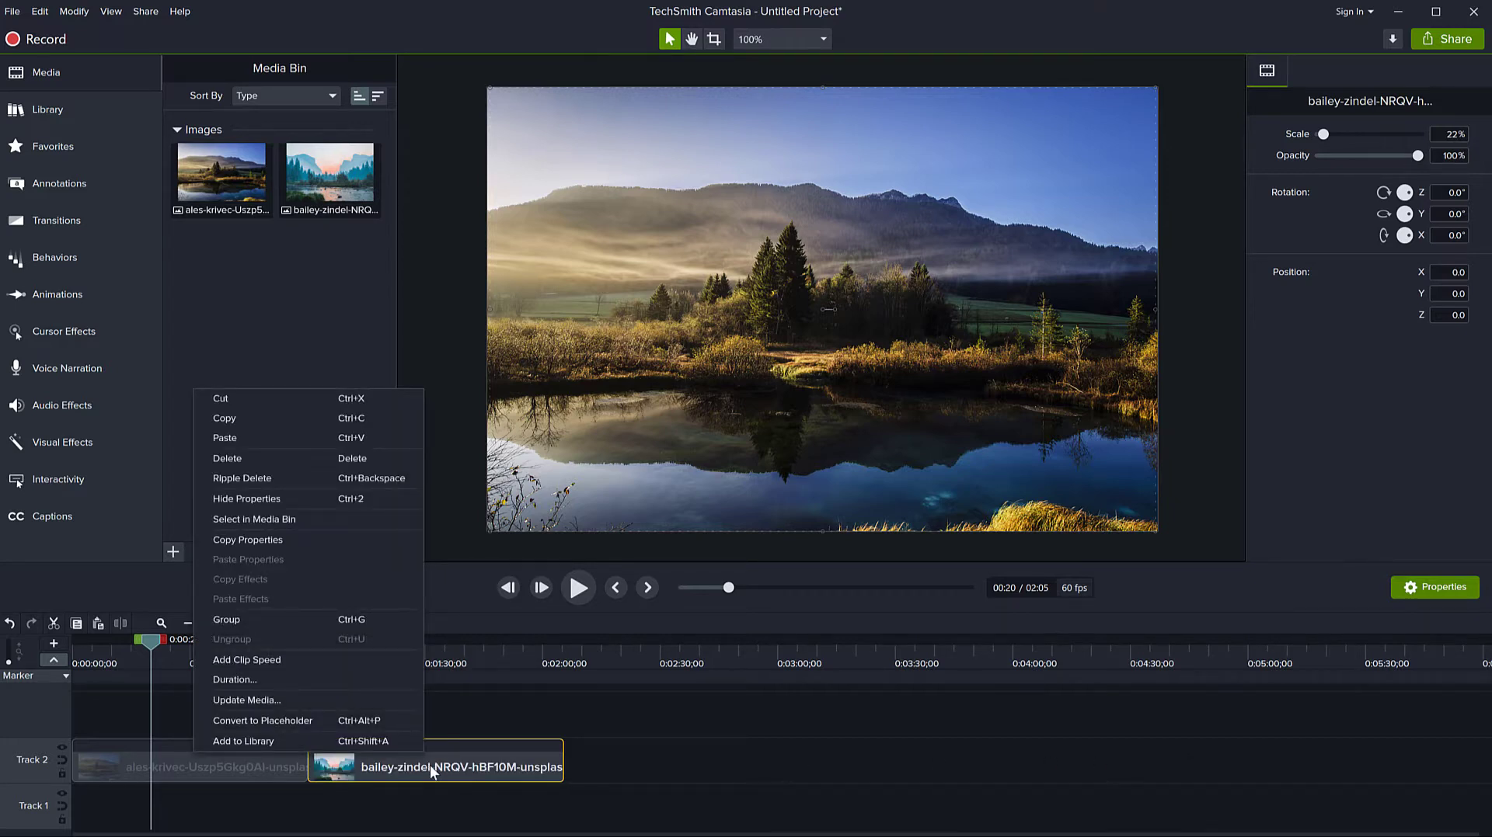
left_click(233, 664)
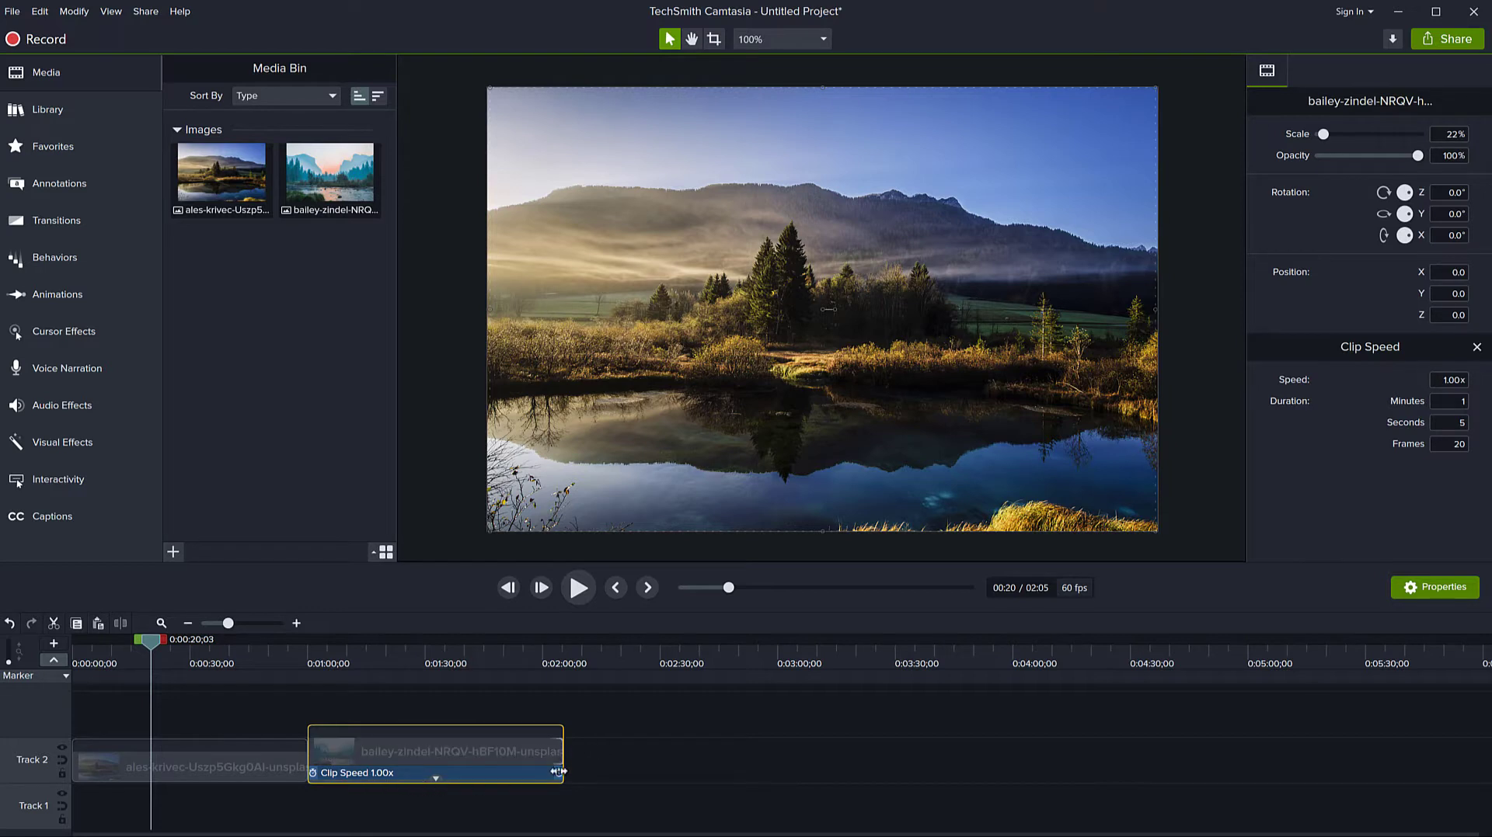
mouse_move(559, 773)
left_mouse_down()
mouse_move(526, 775)
mouse_move(618, 775)
mouse_move(544, 774)
mouse_move(564, 774)
left_mouse_up()
left_click(1439, 153)
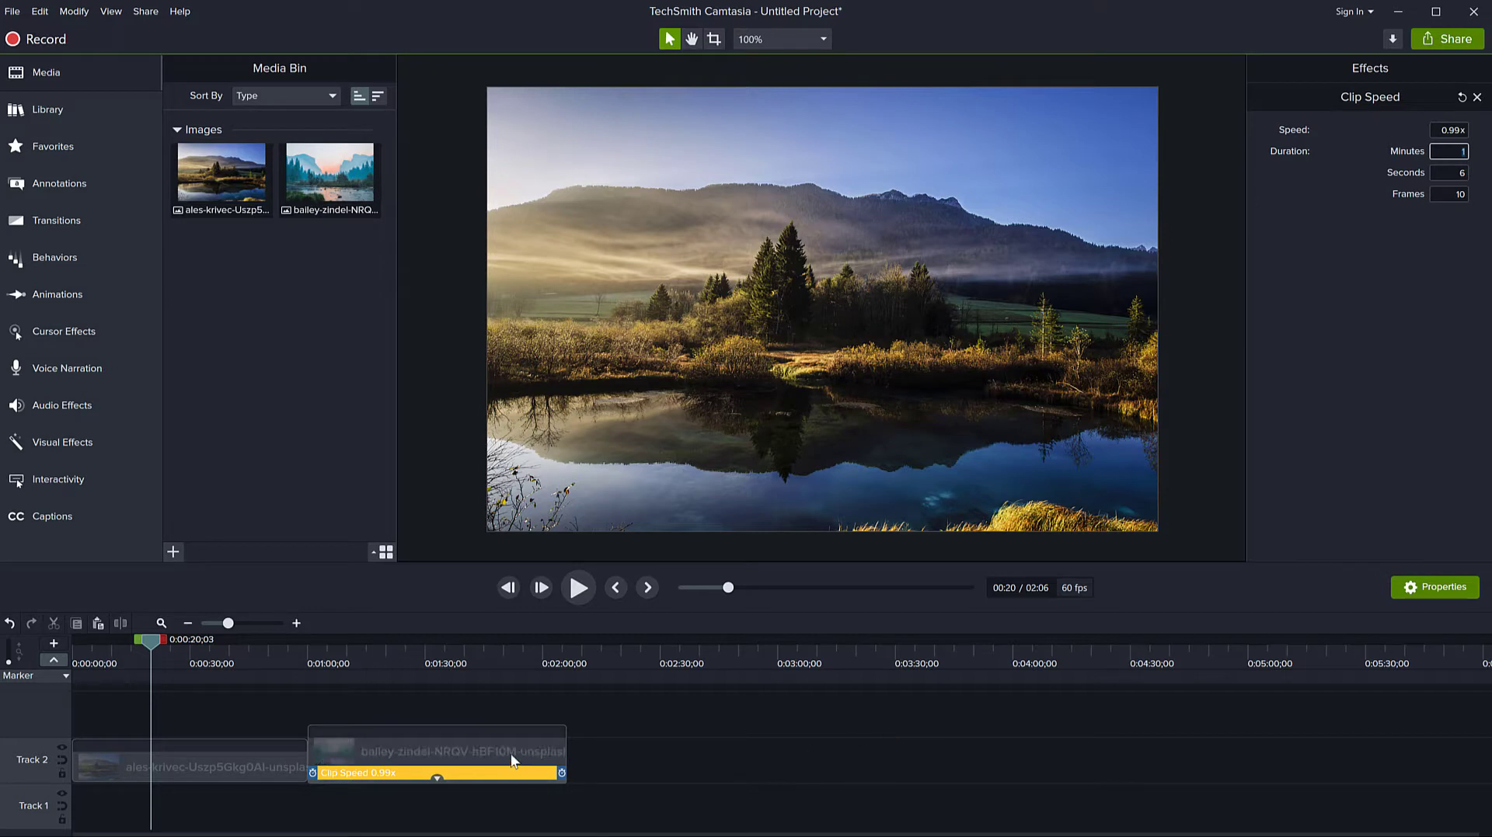
left_click(1477, 98)
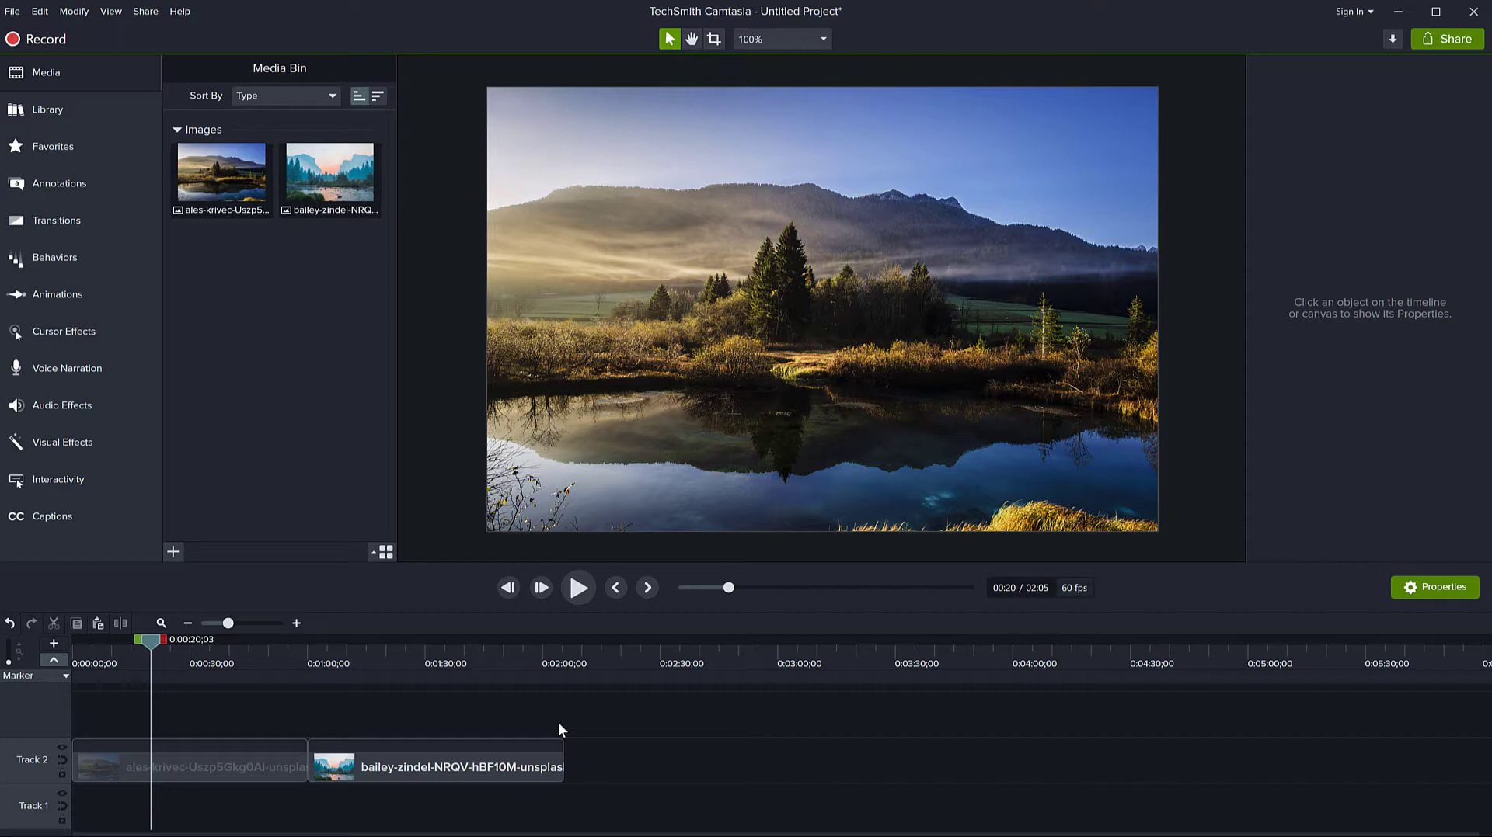
- Select both photo clips on Track 2 and group them with Ctrl+G into Group 1
scroll(628, 780, "down", 2)
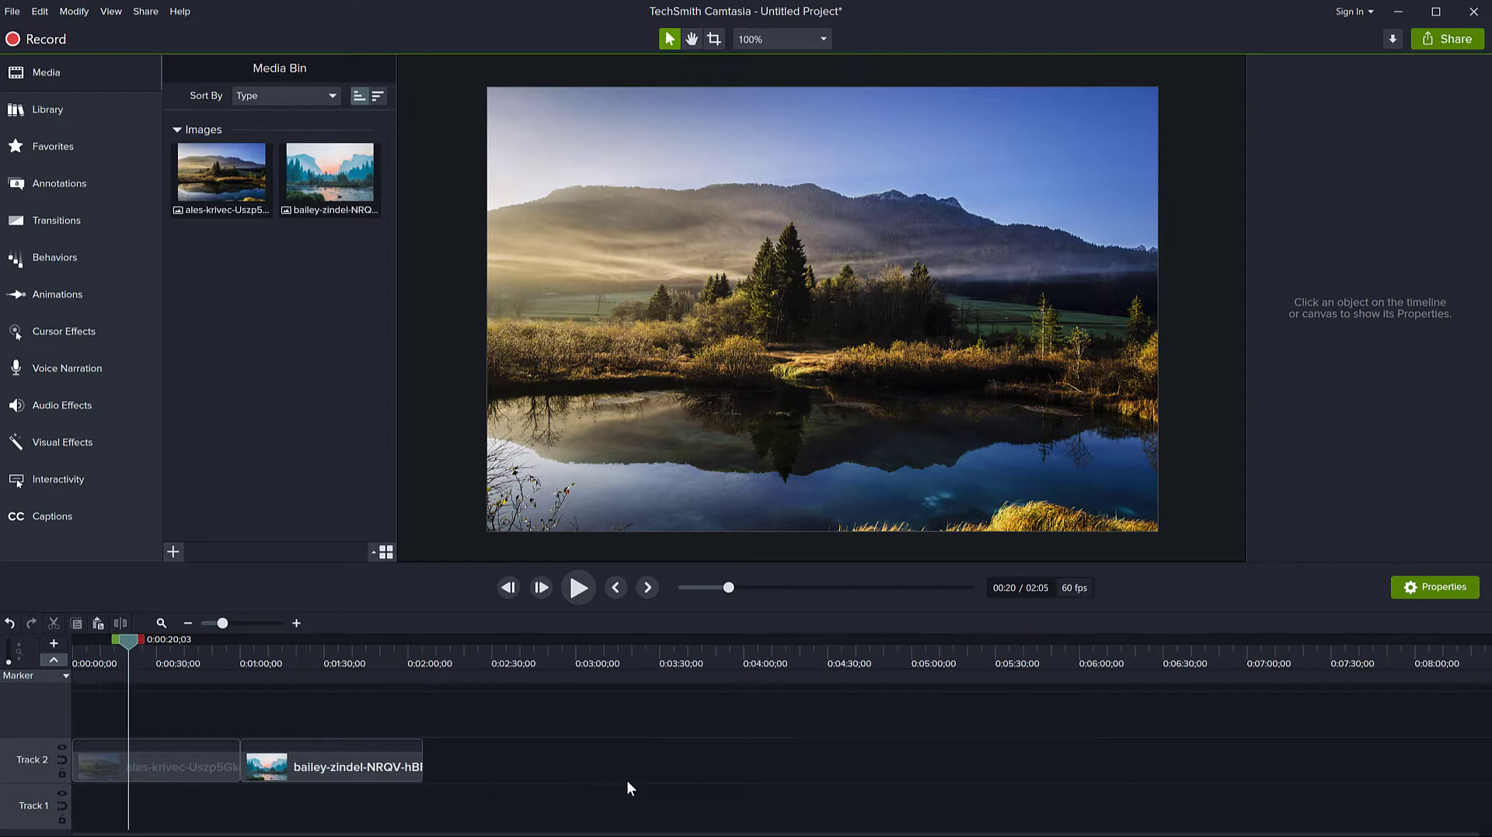
left_click_drag(413, 708, 300, 749)
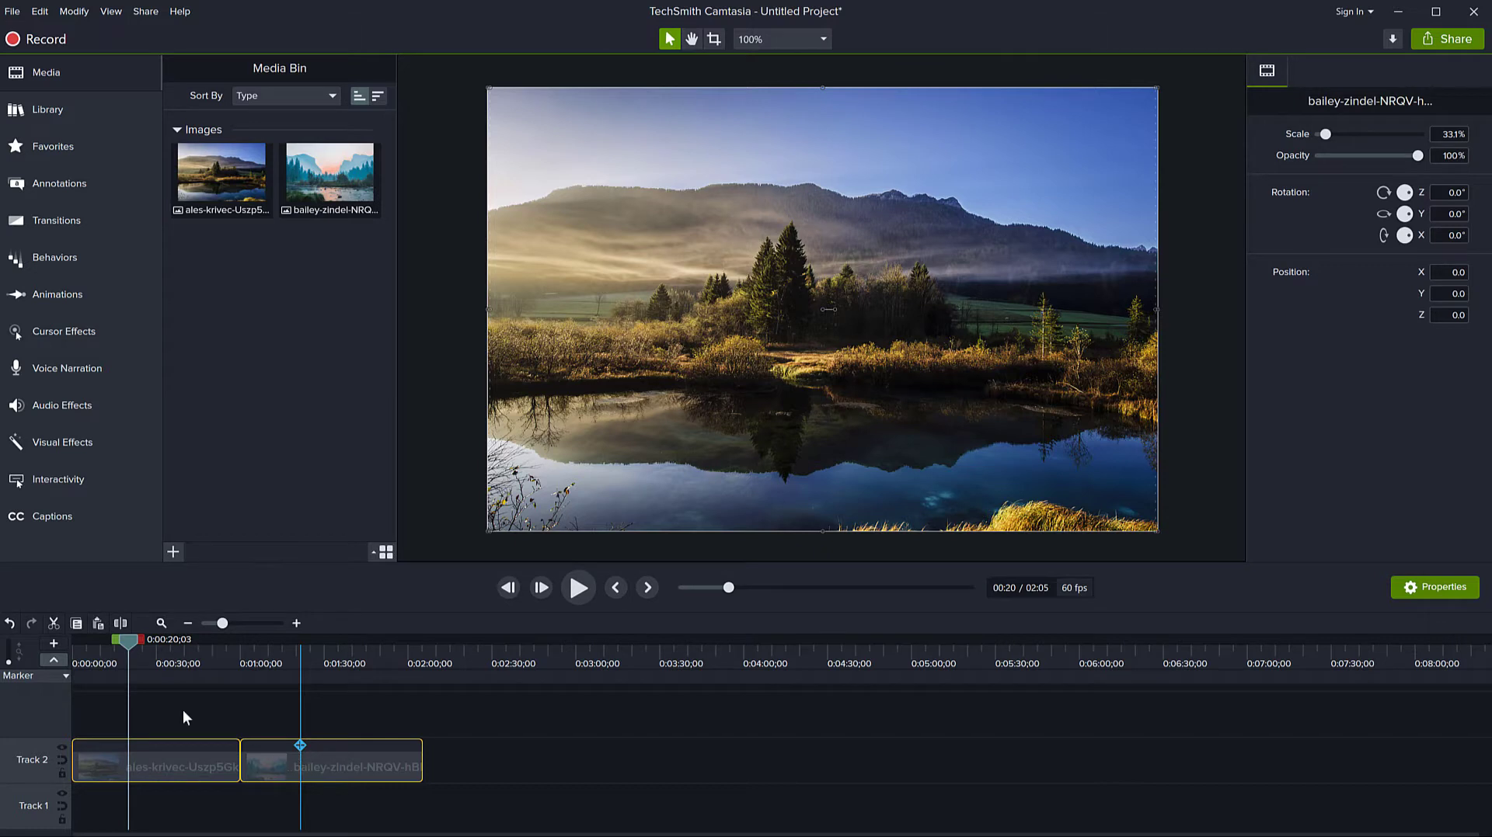
key("ctrl+g")
right_click(244, 758)
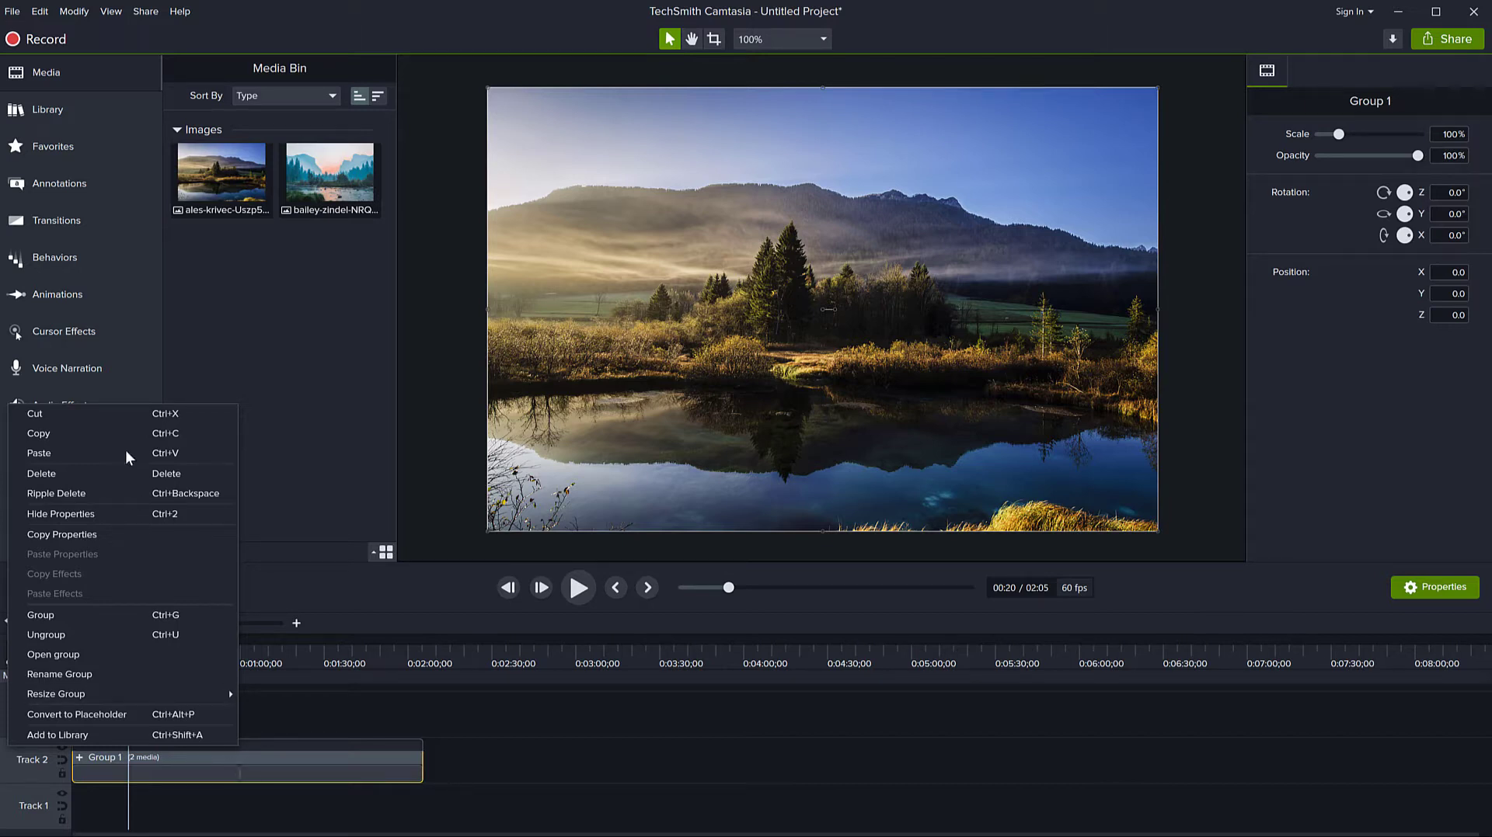
left_click(272, 297)
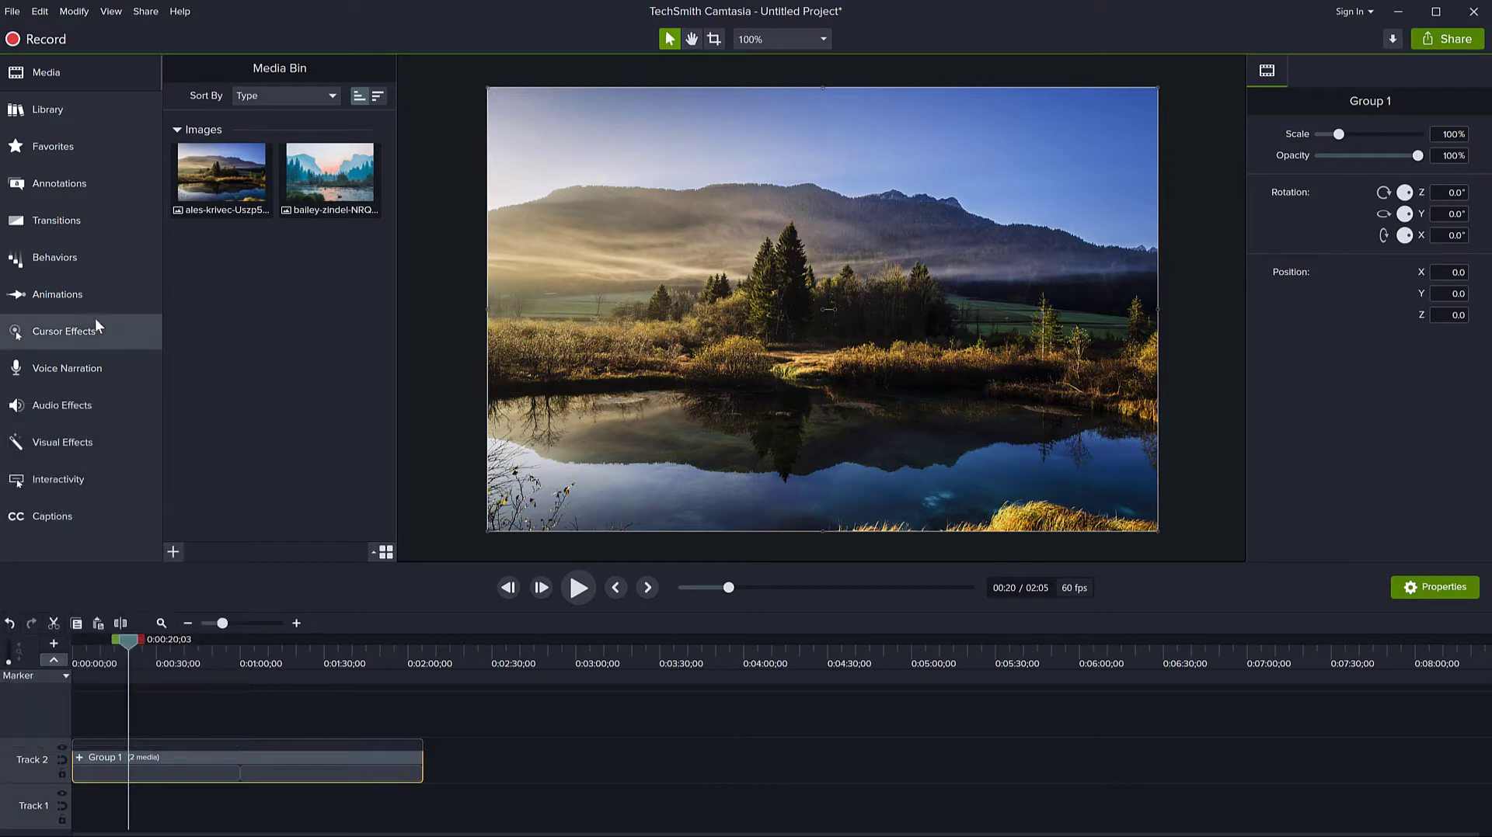
- Apply the Clip Speed visual effect to Group 1 and select the group
left_click(48, 443)
left_click_drag(315, 123, 247, 767)
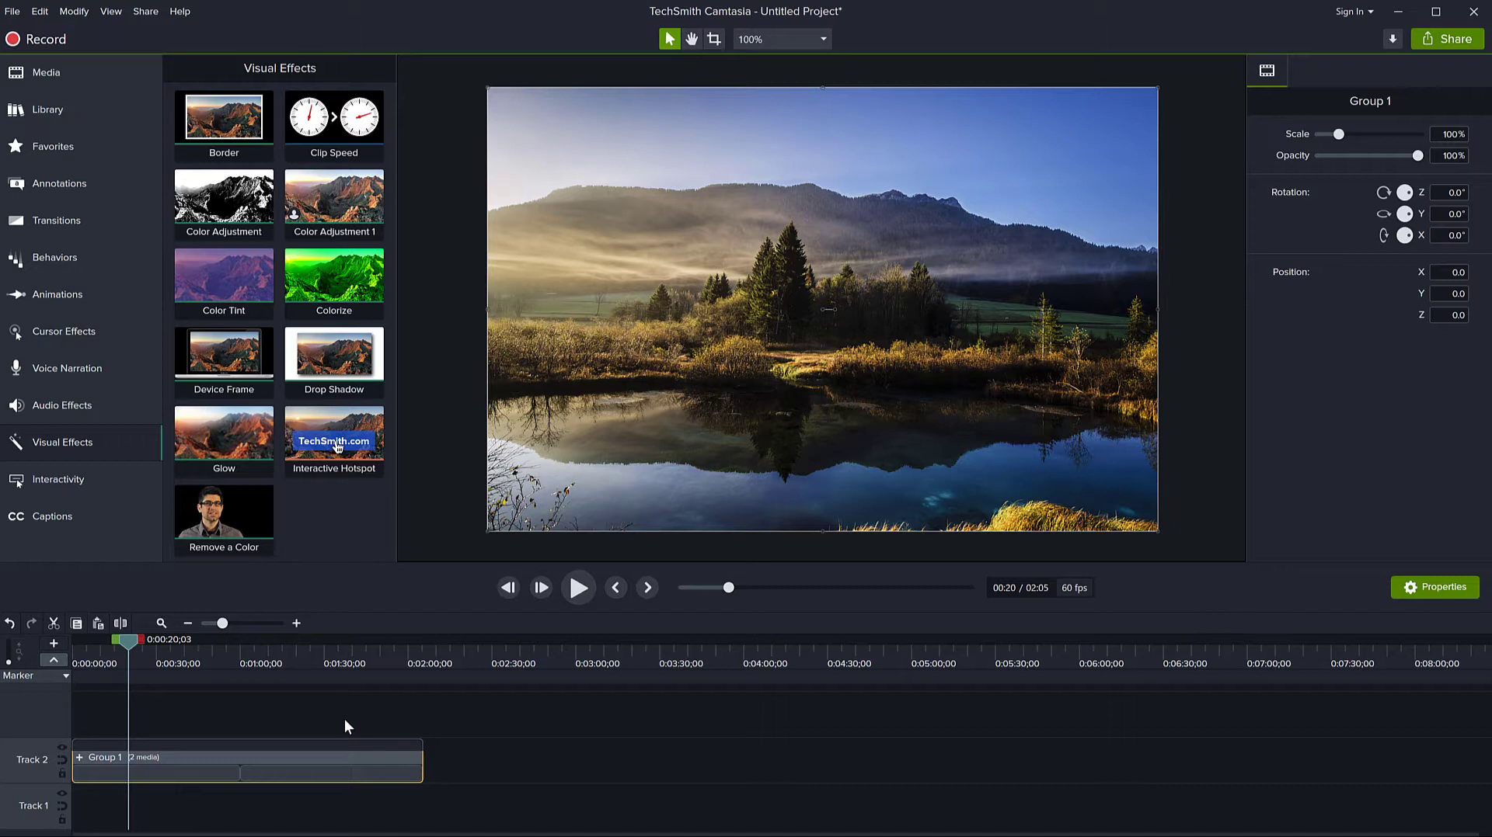
left_click_drag(290, 712, 349, 808)
- Delete the grouped clip from the timeline and both imported photos from the media bin
key("Delete")
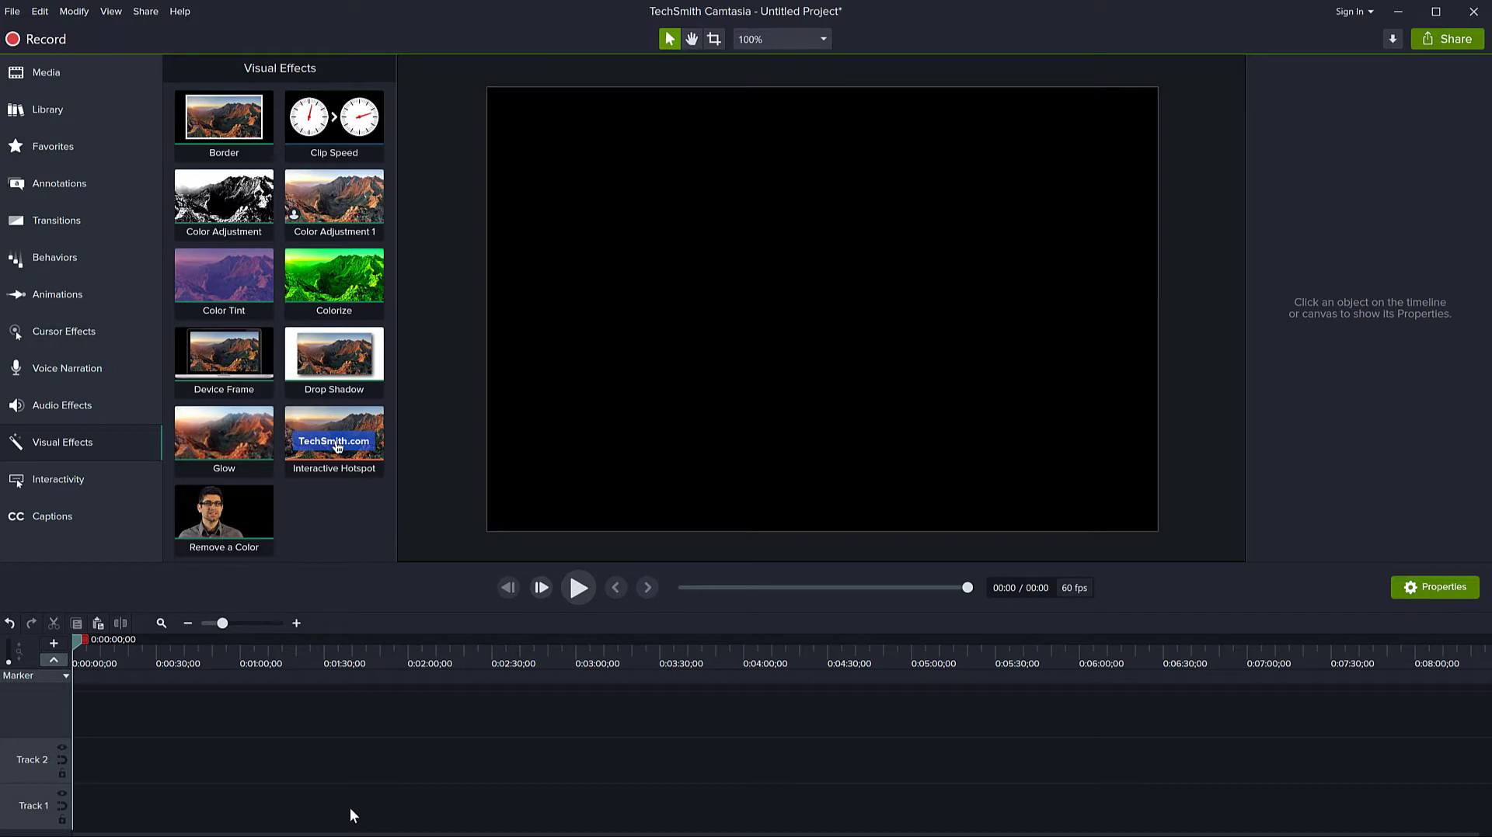
left_click(49, 69)
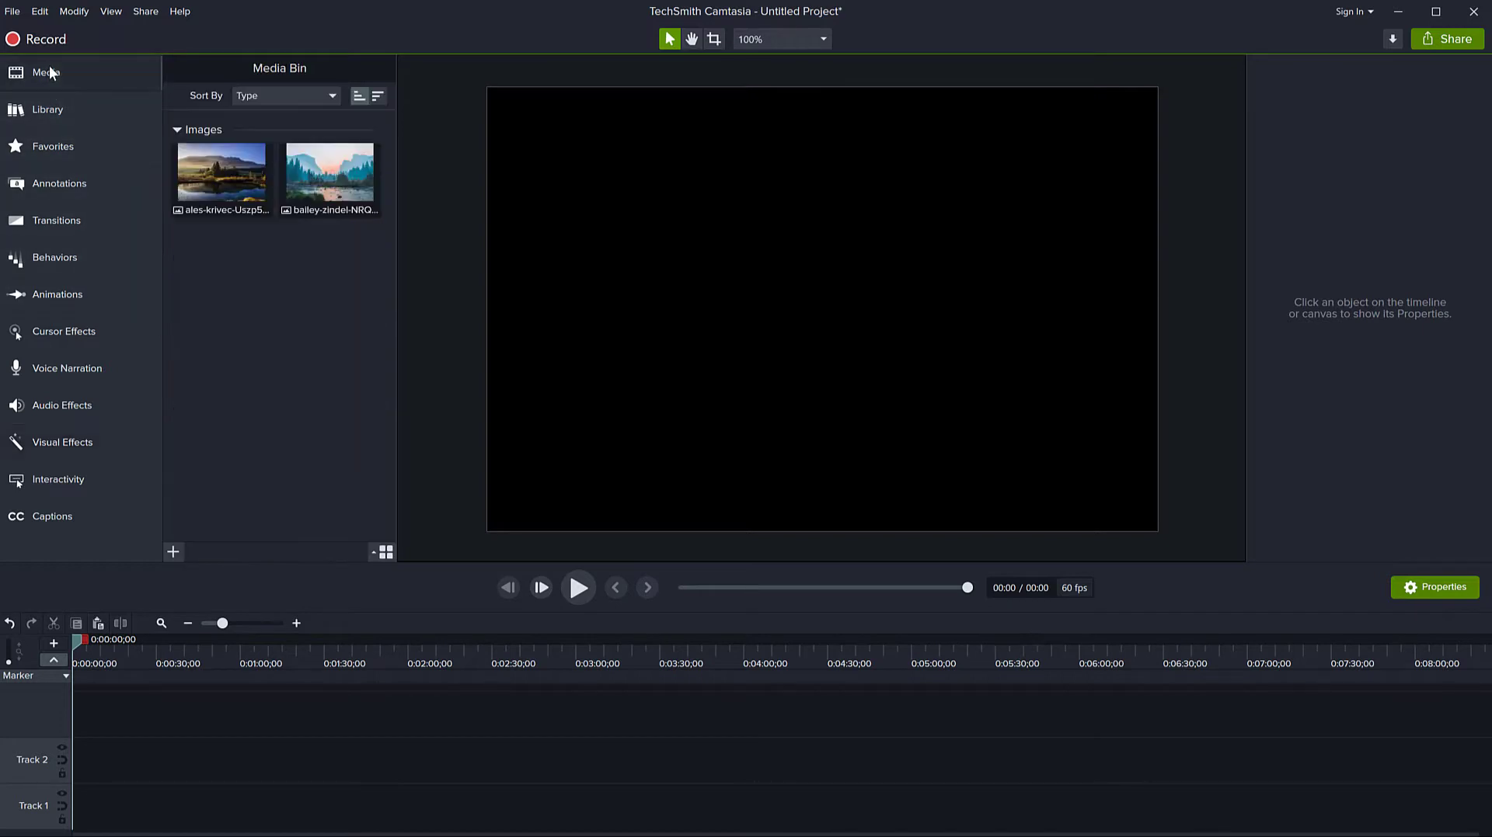
left_click_drag(348, 208, 381, 175)
key("Delete")
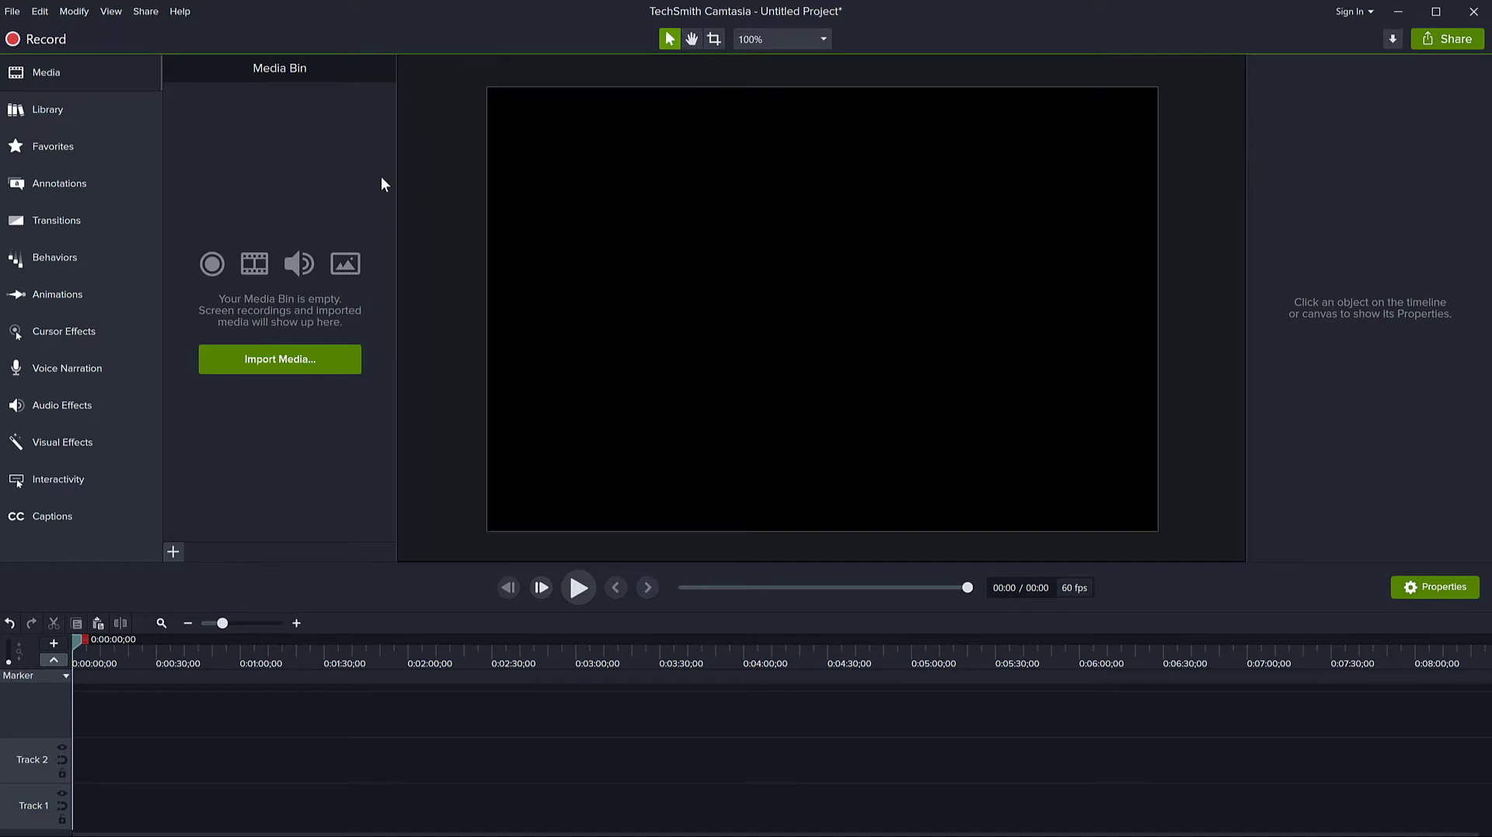
- Set the project canvas size to 1080p HD (1920x1080) in Project Settings
left_click(769, 35)
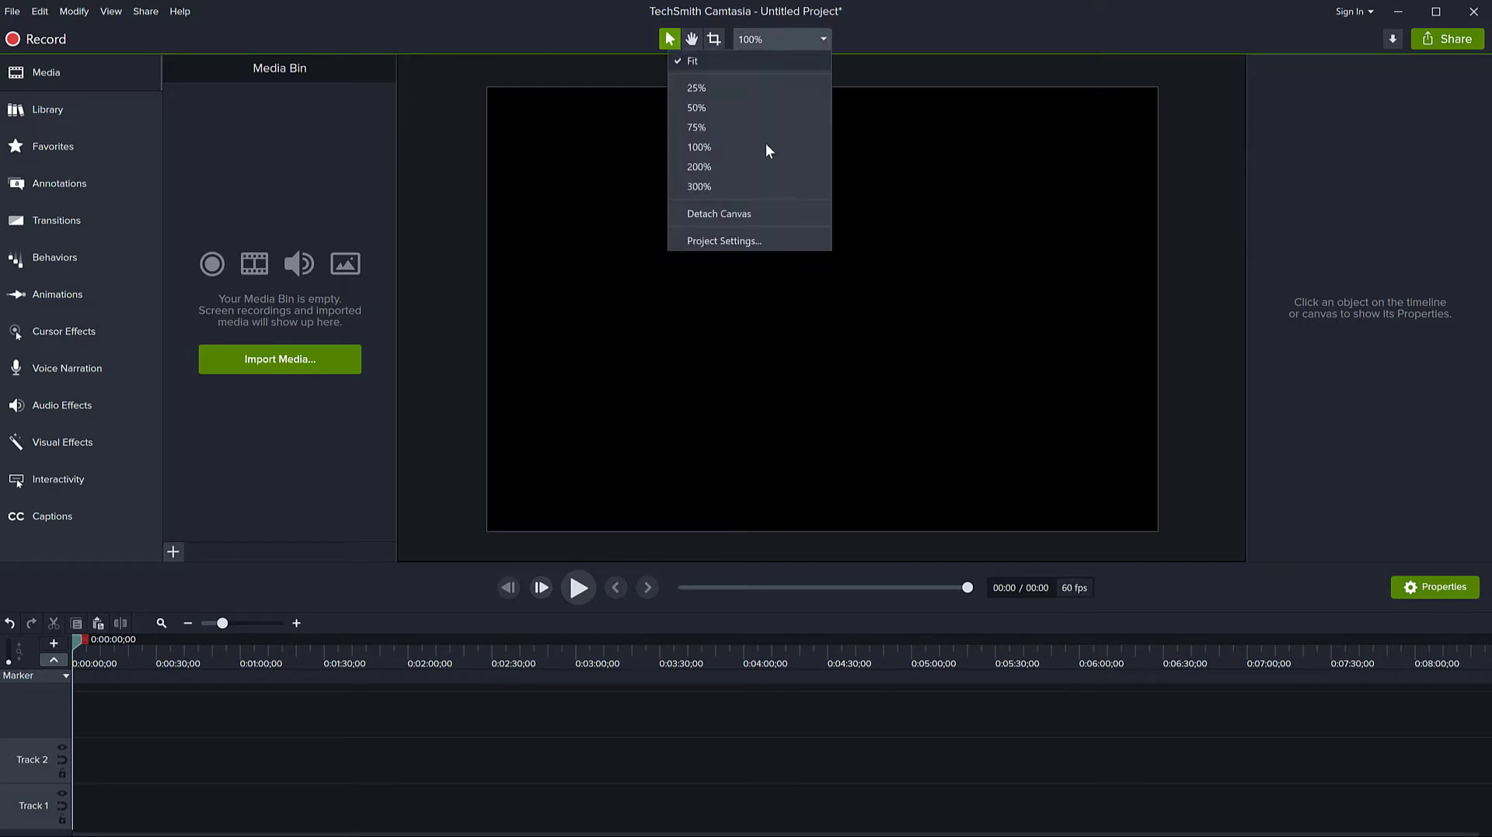
left_click(748, 241)
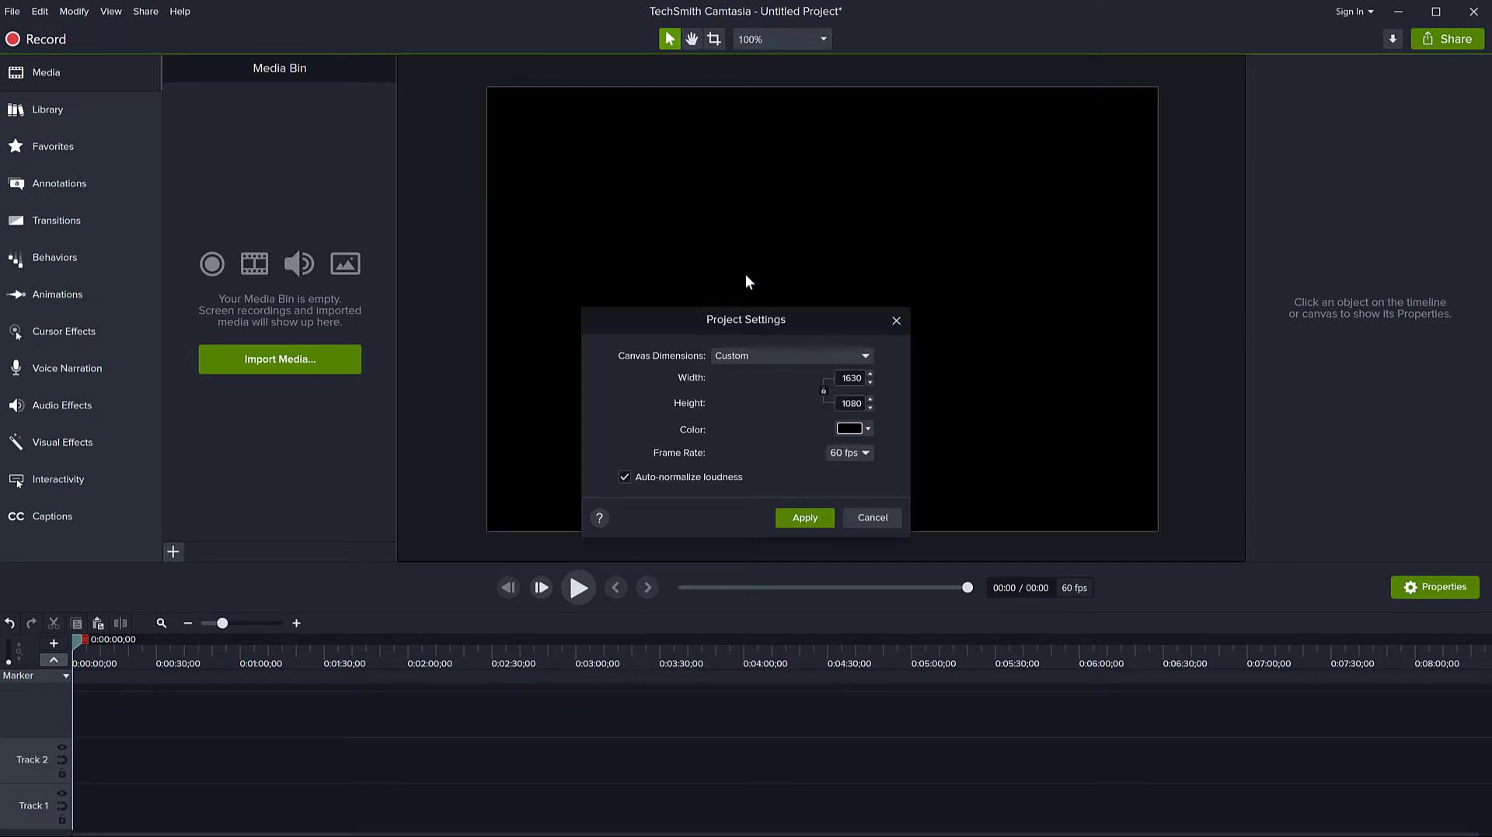
left_click(846, 357)
left_click(758, 408)
left_click(804, 519)
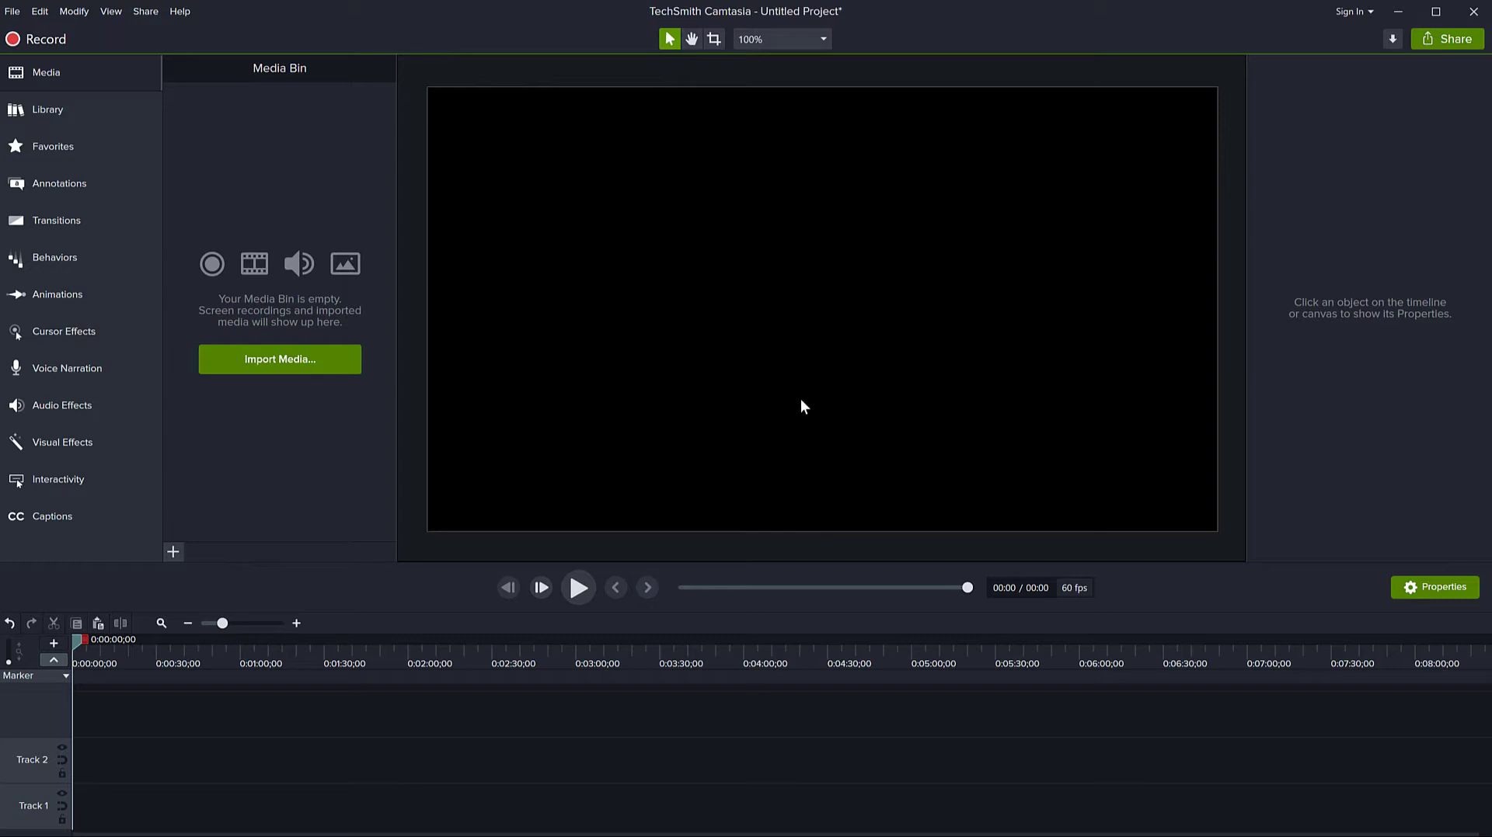
- Drag the '021 Years (Improv by CCI)' music file from the Slideshow folder onto Track 1
key("alt+Tab")
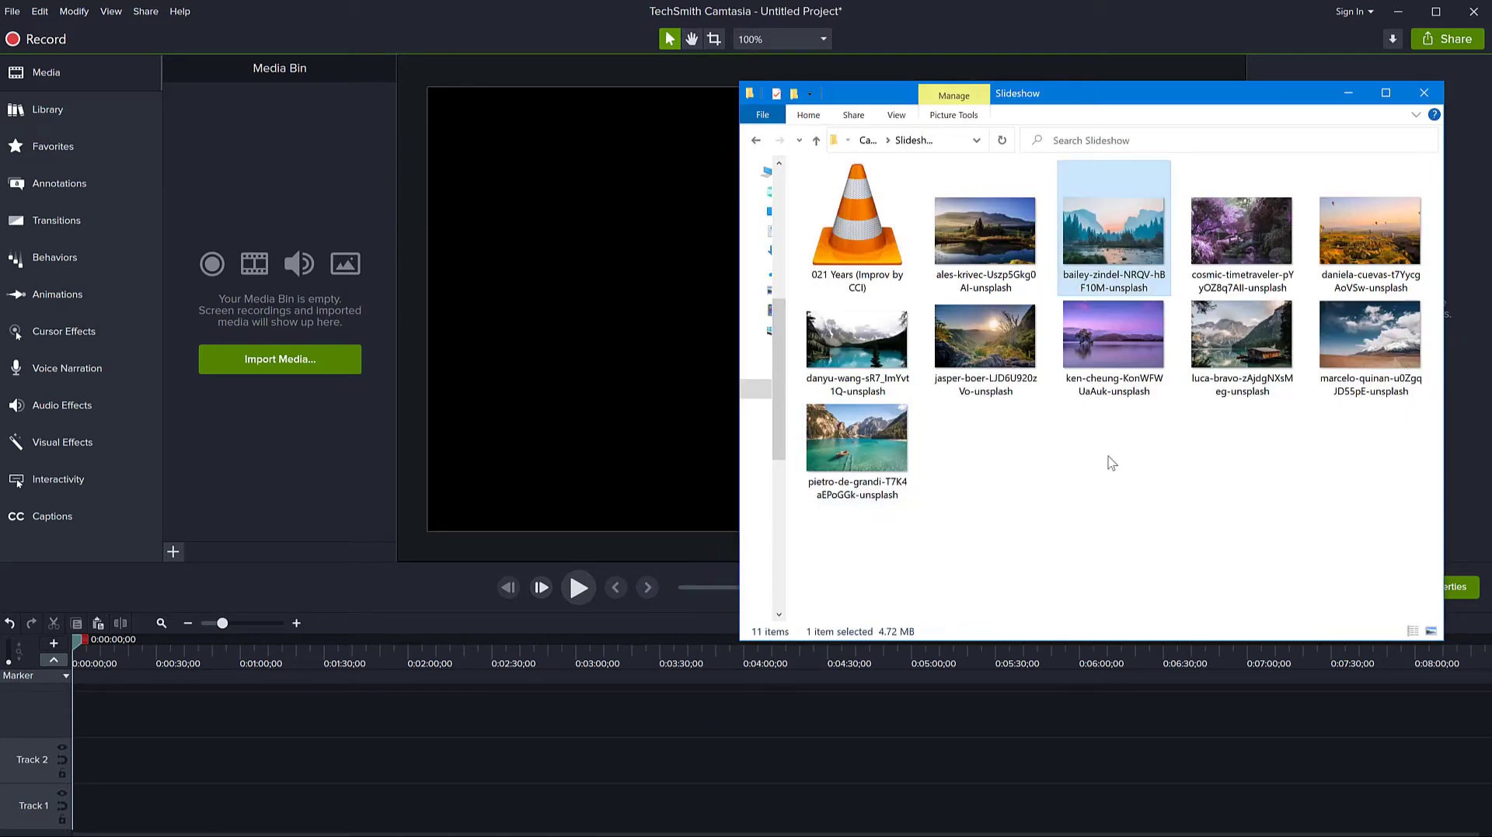
left_click(881, 255)
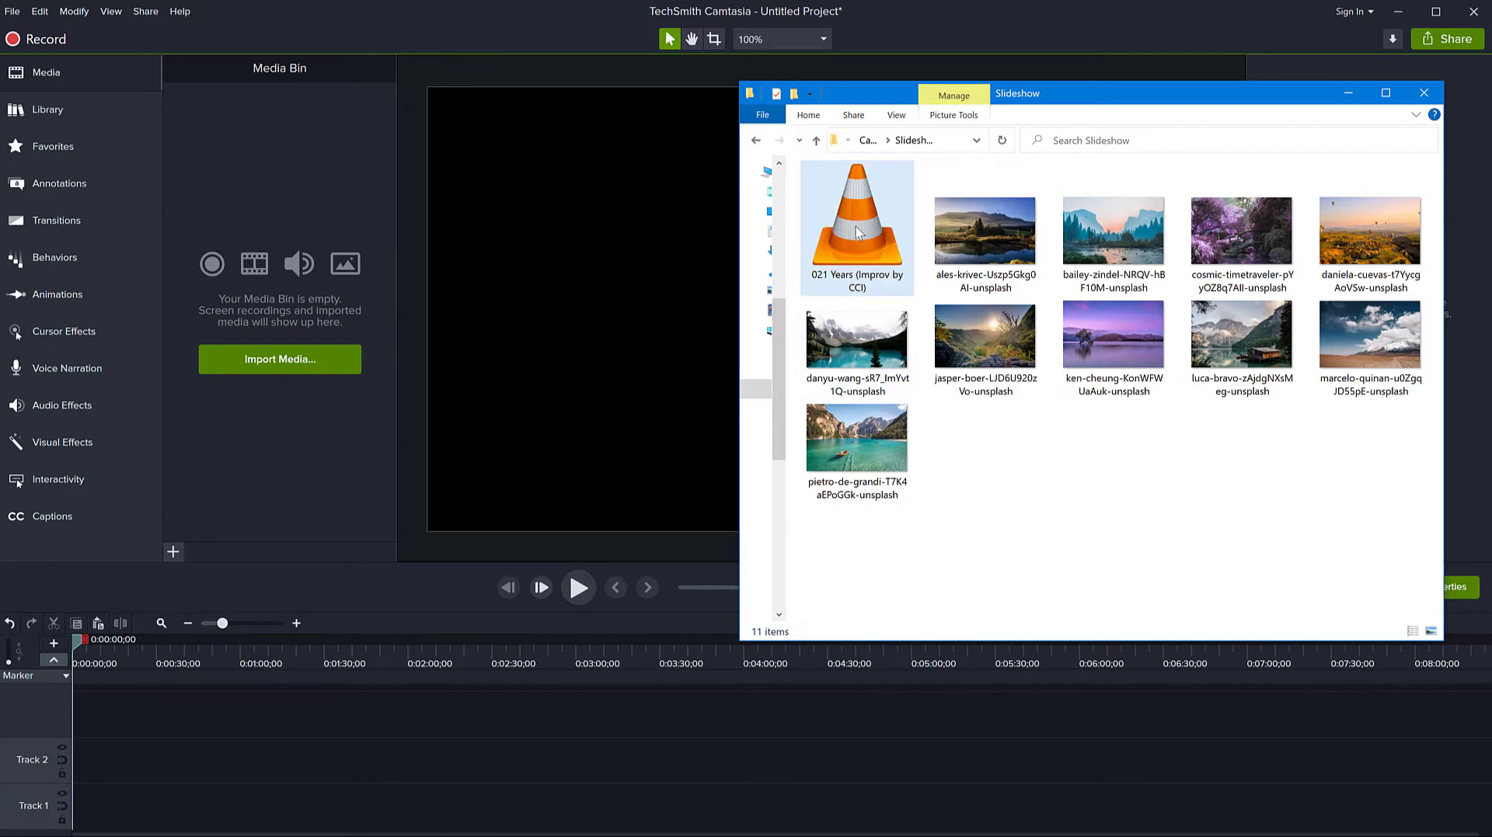
left_click_drag(854, 226, 195, 807)
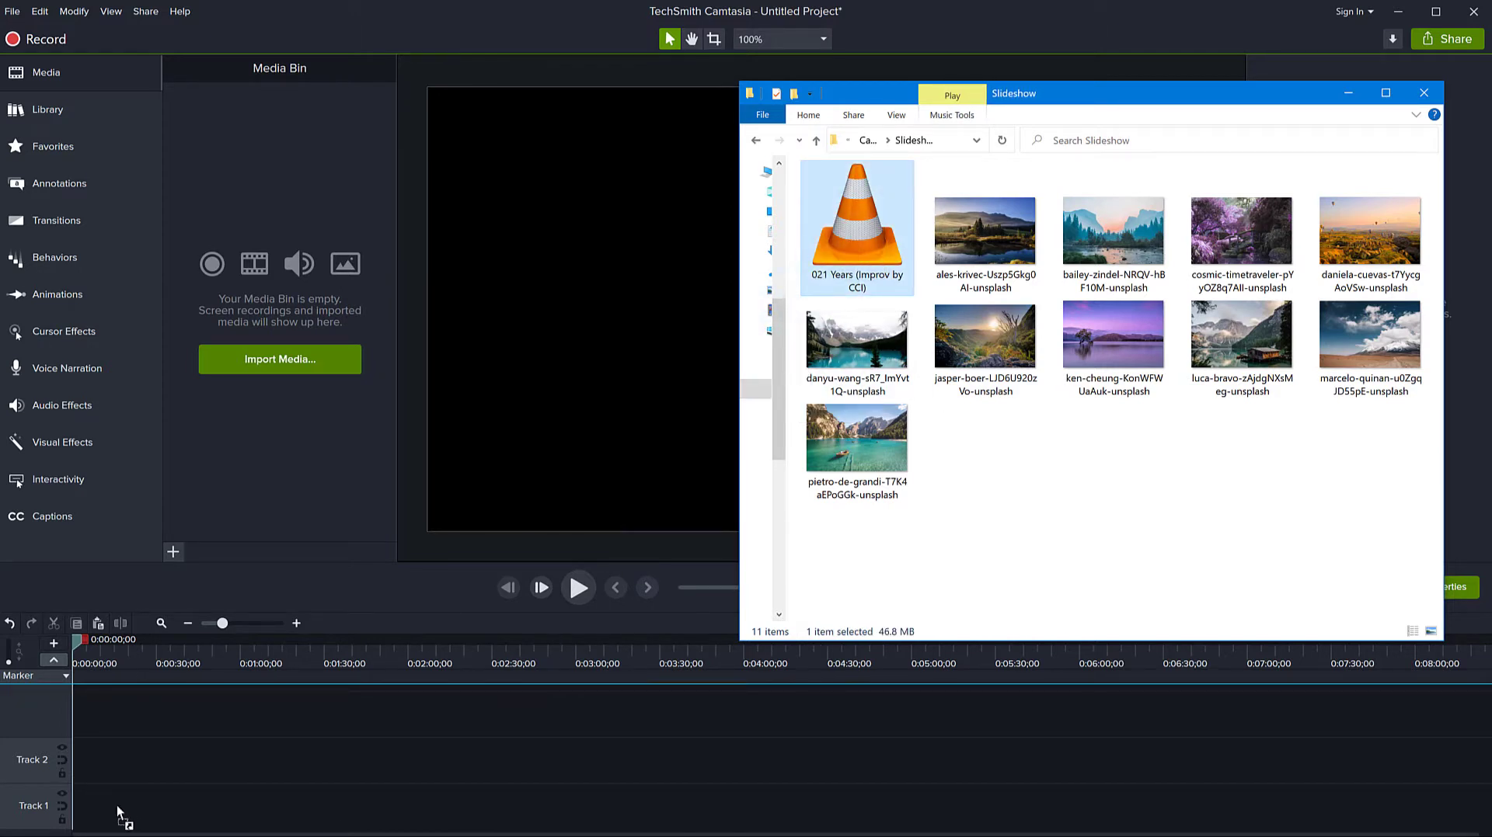
left_click_drag(118, 814, 121, 816)
left_click(166, 826)
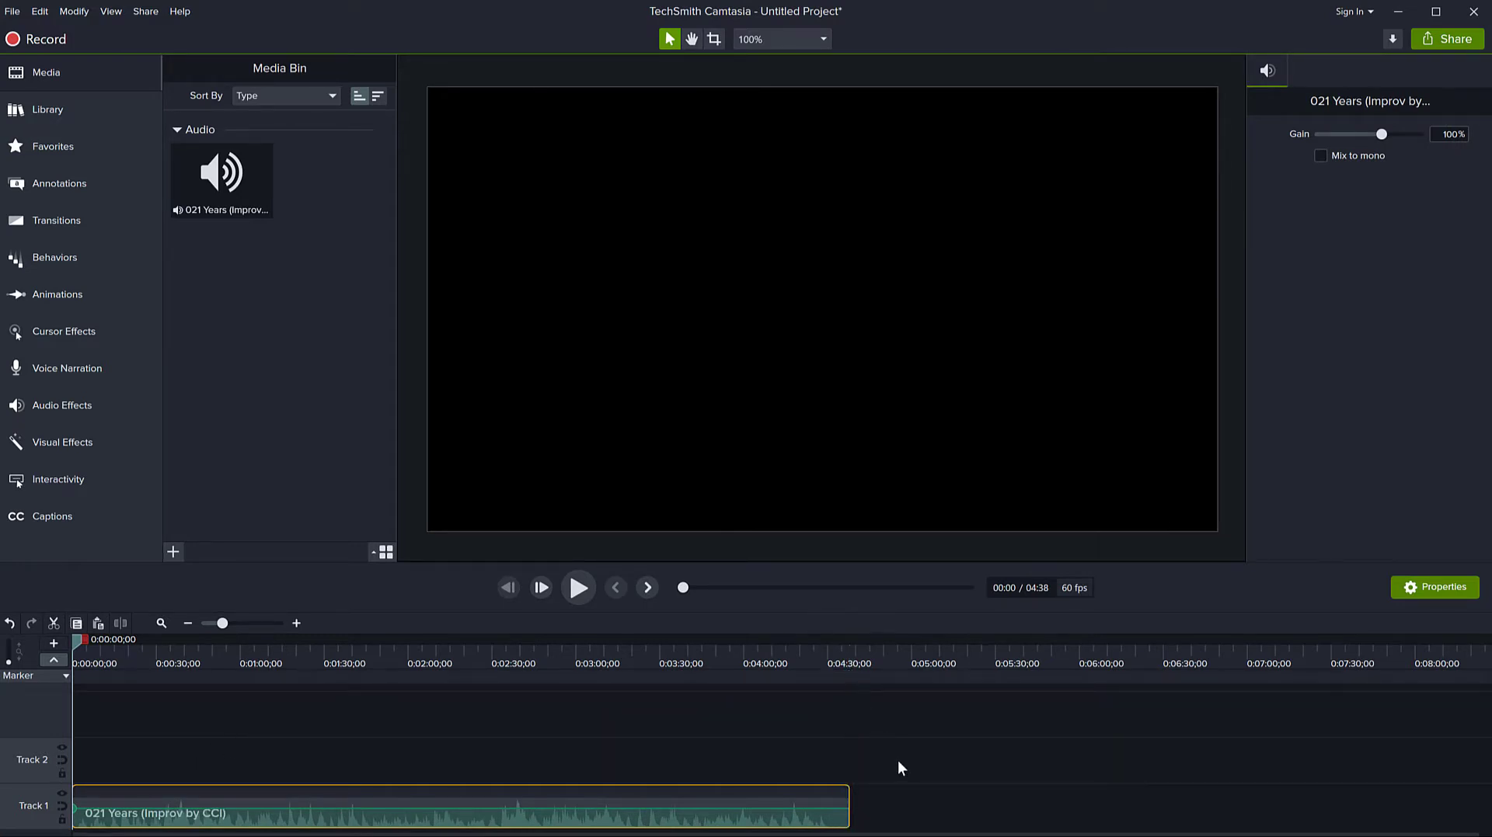
- Select all ten landscape photos in the Slideshow folder and drop them onto Track 2
key("alt+Tab")
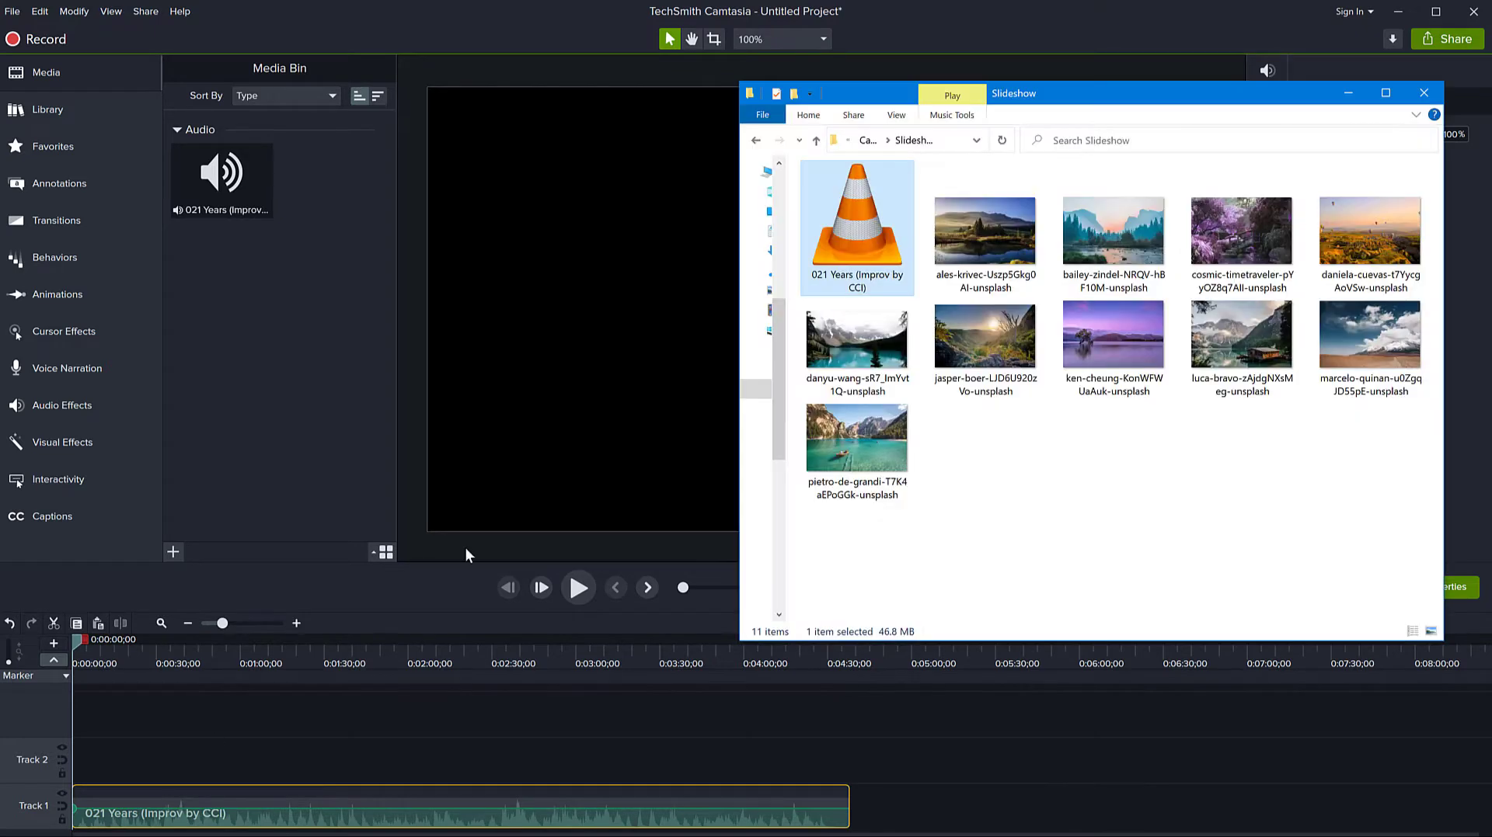
left_click(991, 261)
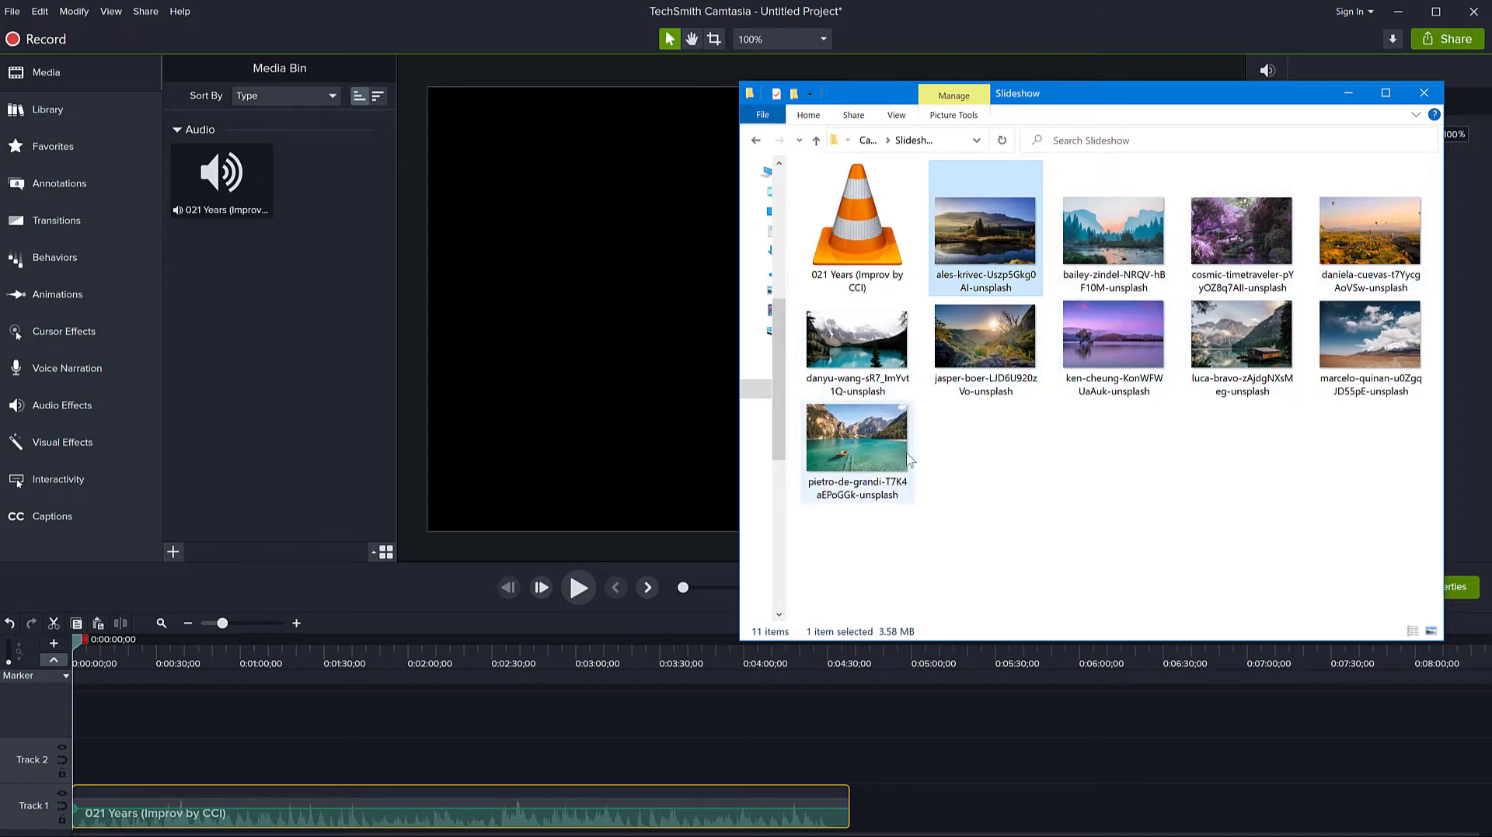
left_click(885, 432, "shift")
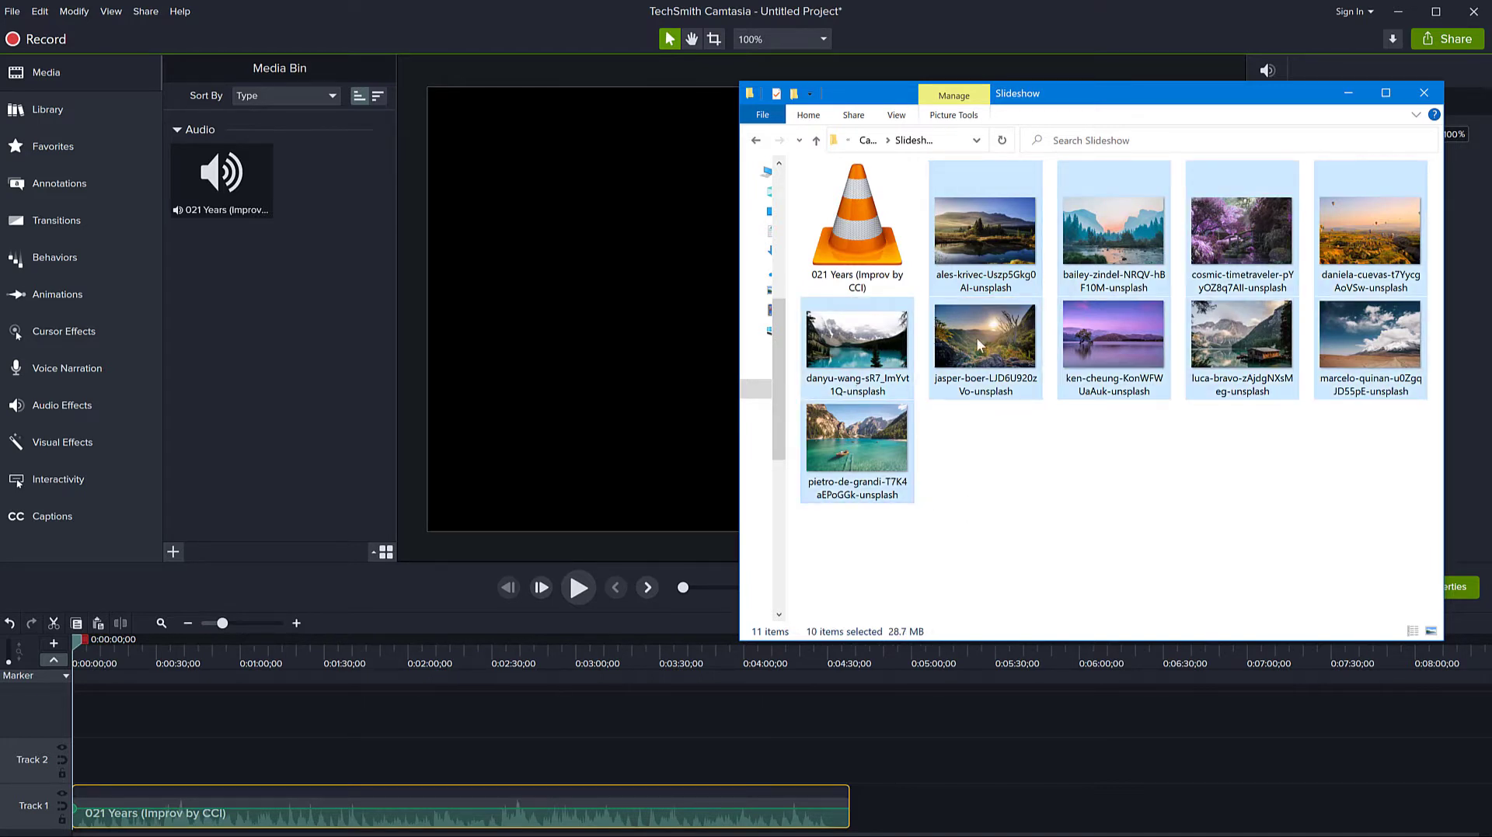
left_click_drag(973, 227, 313, 700)
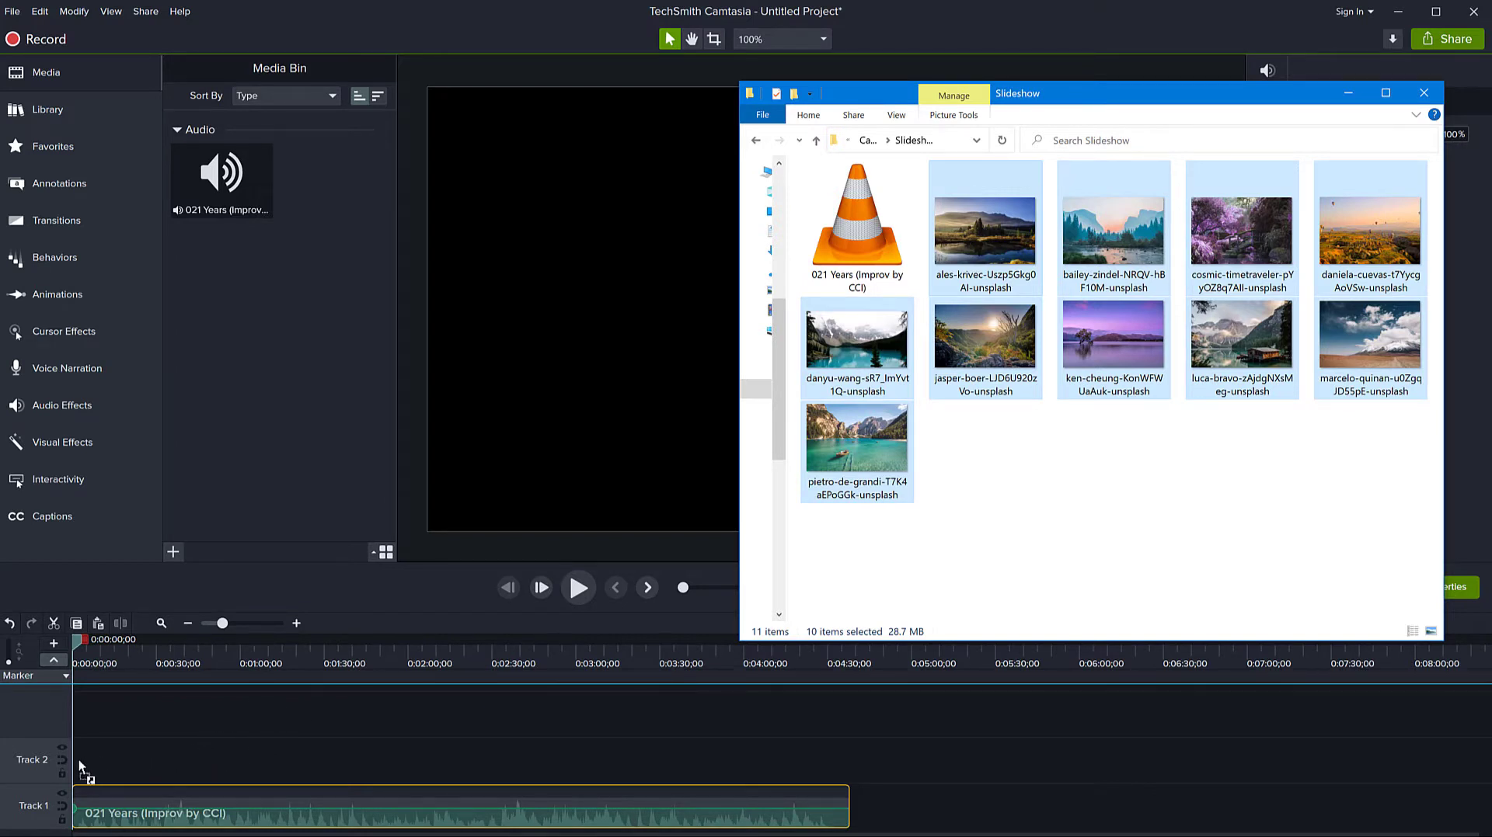
left_click_drag(78, 760, 77, 760)
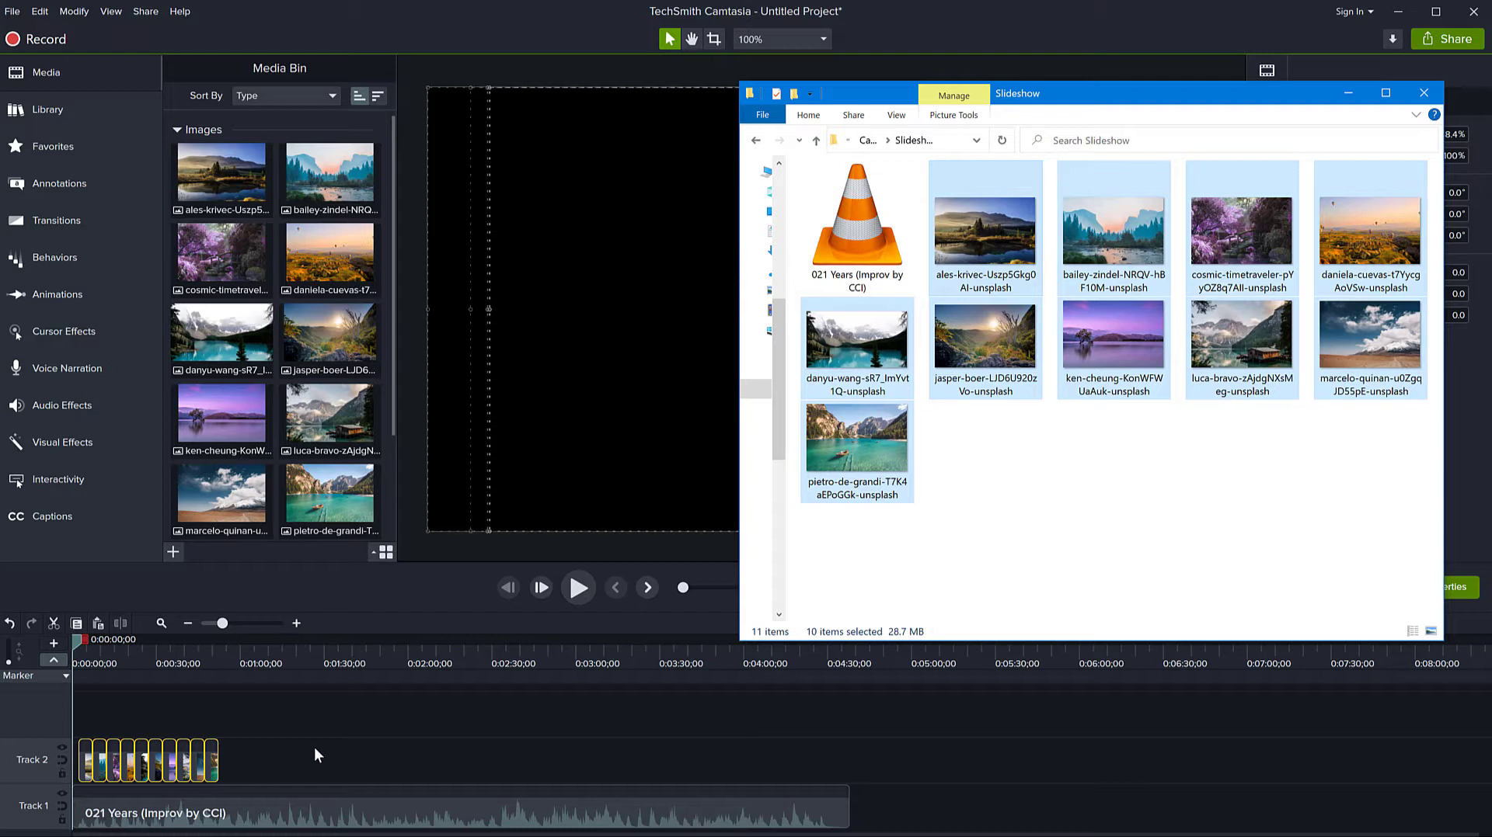
- Trim the end of the Track 1 music clip back to 4:32, then deselect it
left_click(672, 747)
left_click_drag(825, 643, 850, 647)
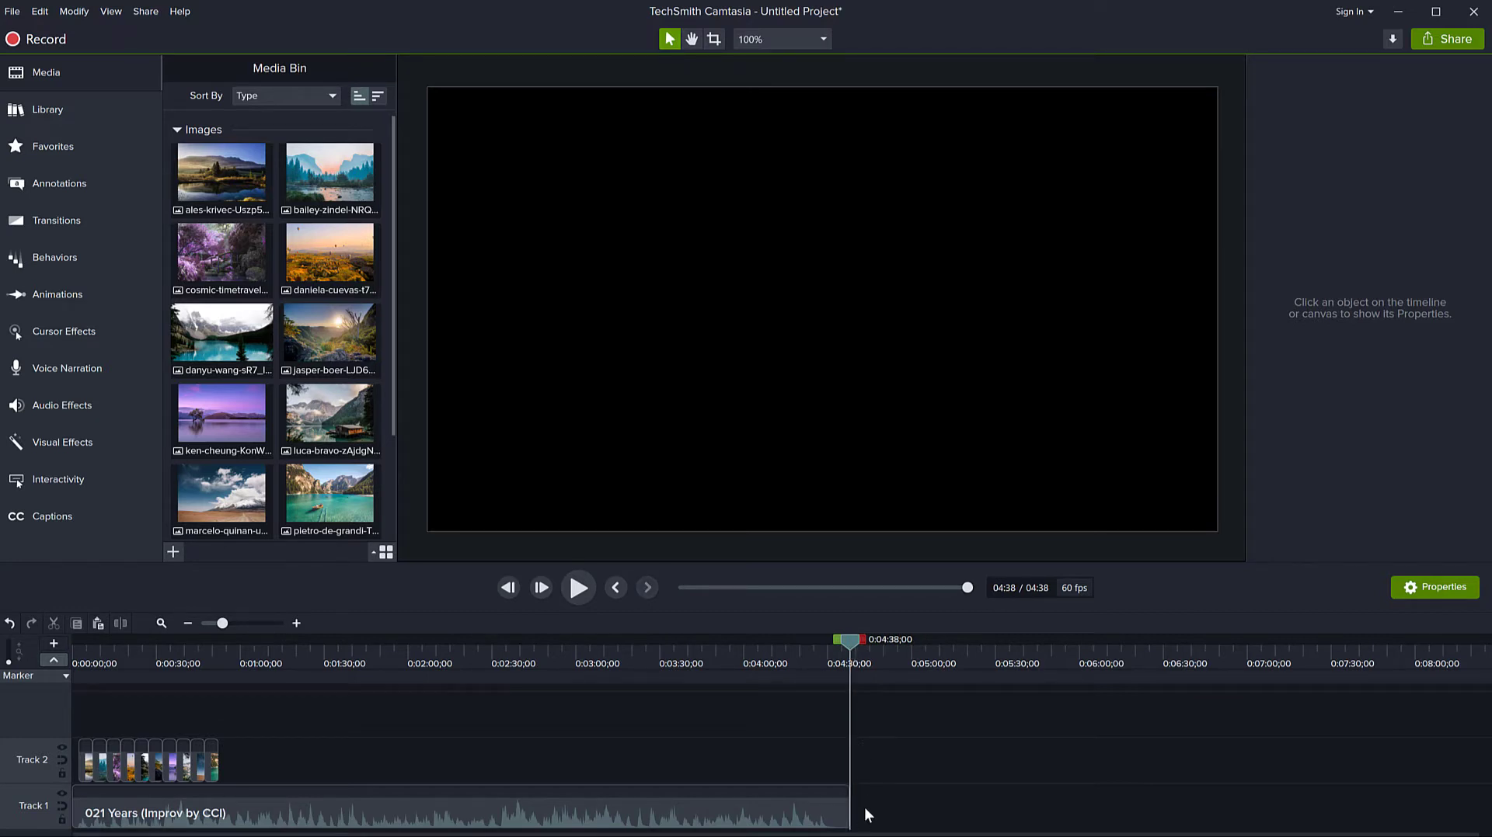
scroll(868, 814, "up", 3)
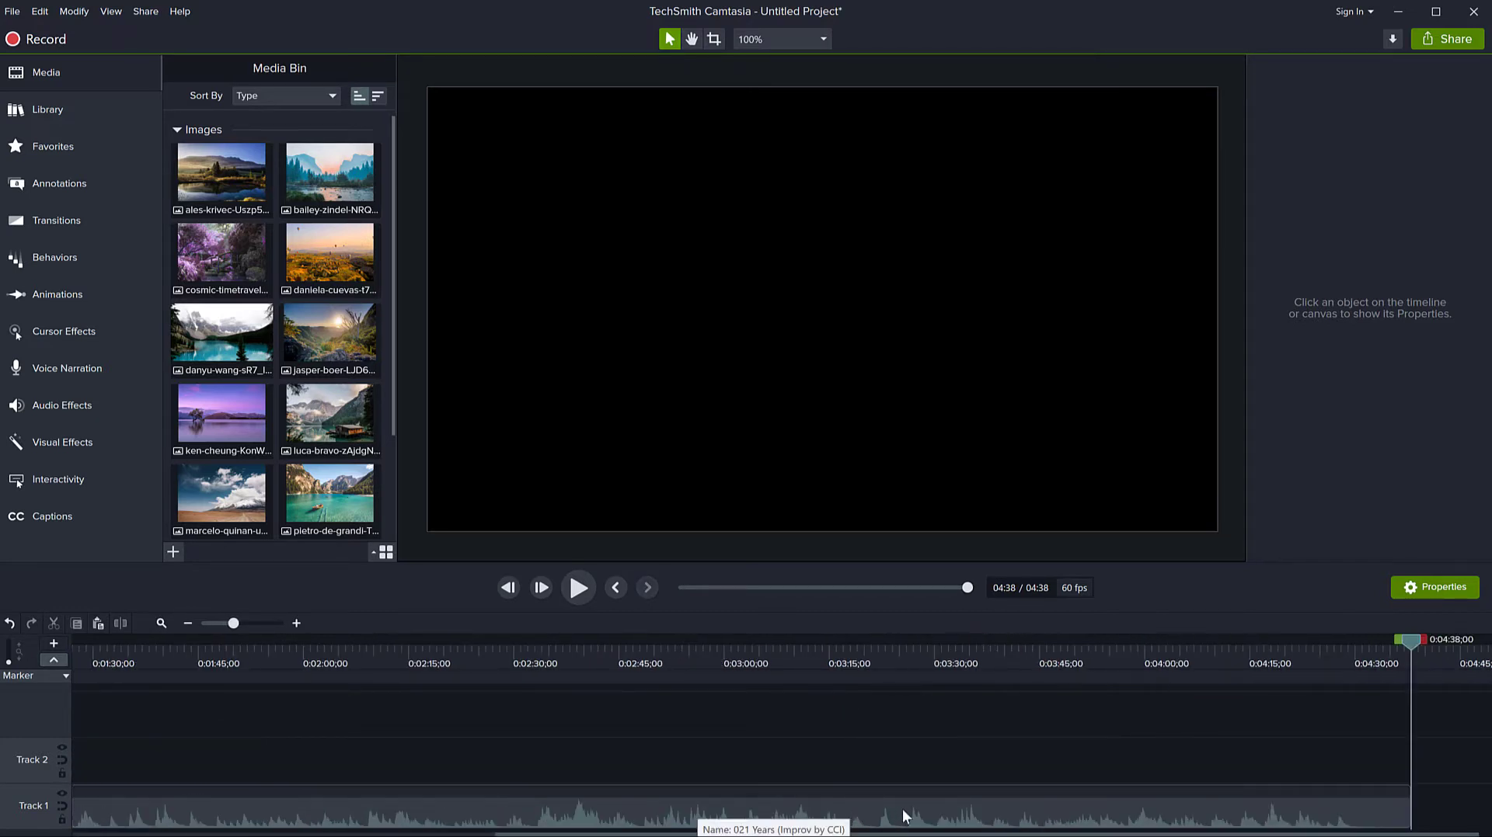
left_click_drag(1408, 825, 1376, 822)
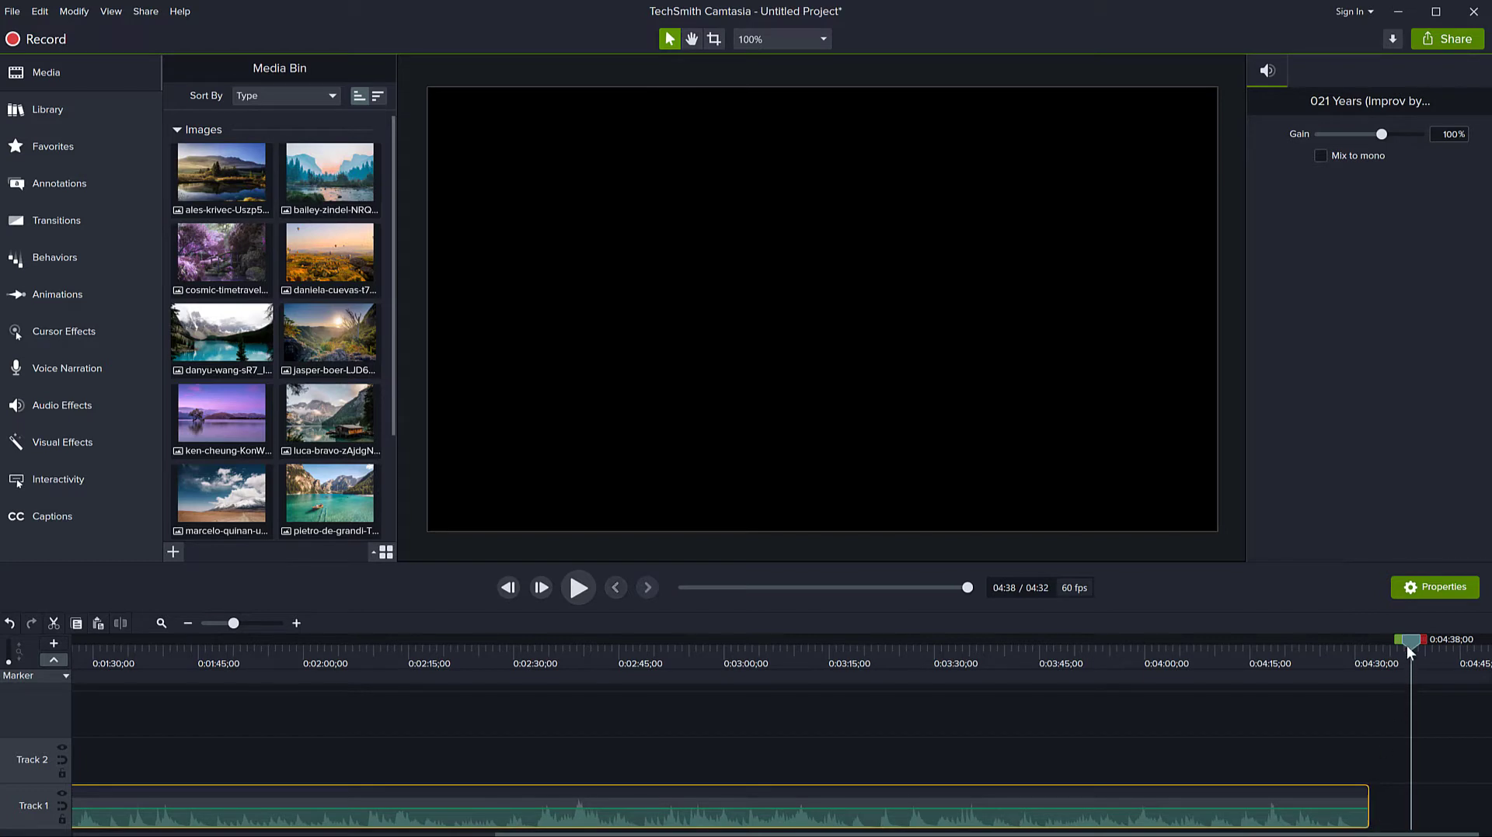
left_click_drag(1407, 650, 1369, 649)
left_click_drag(1368, 647, 1368, 646)
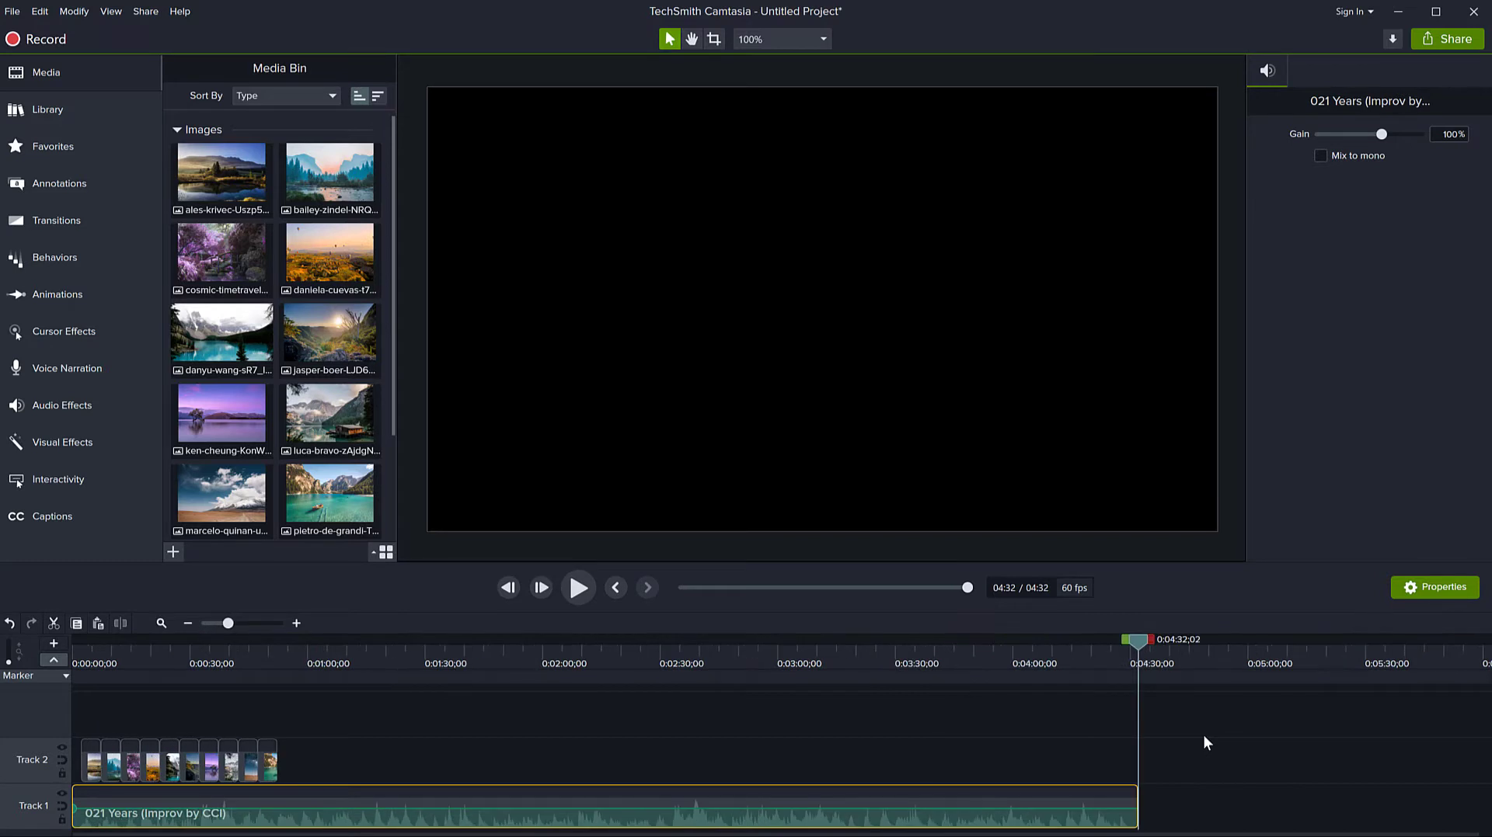
left_click(1066, 710)
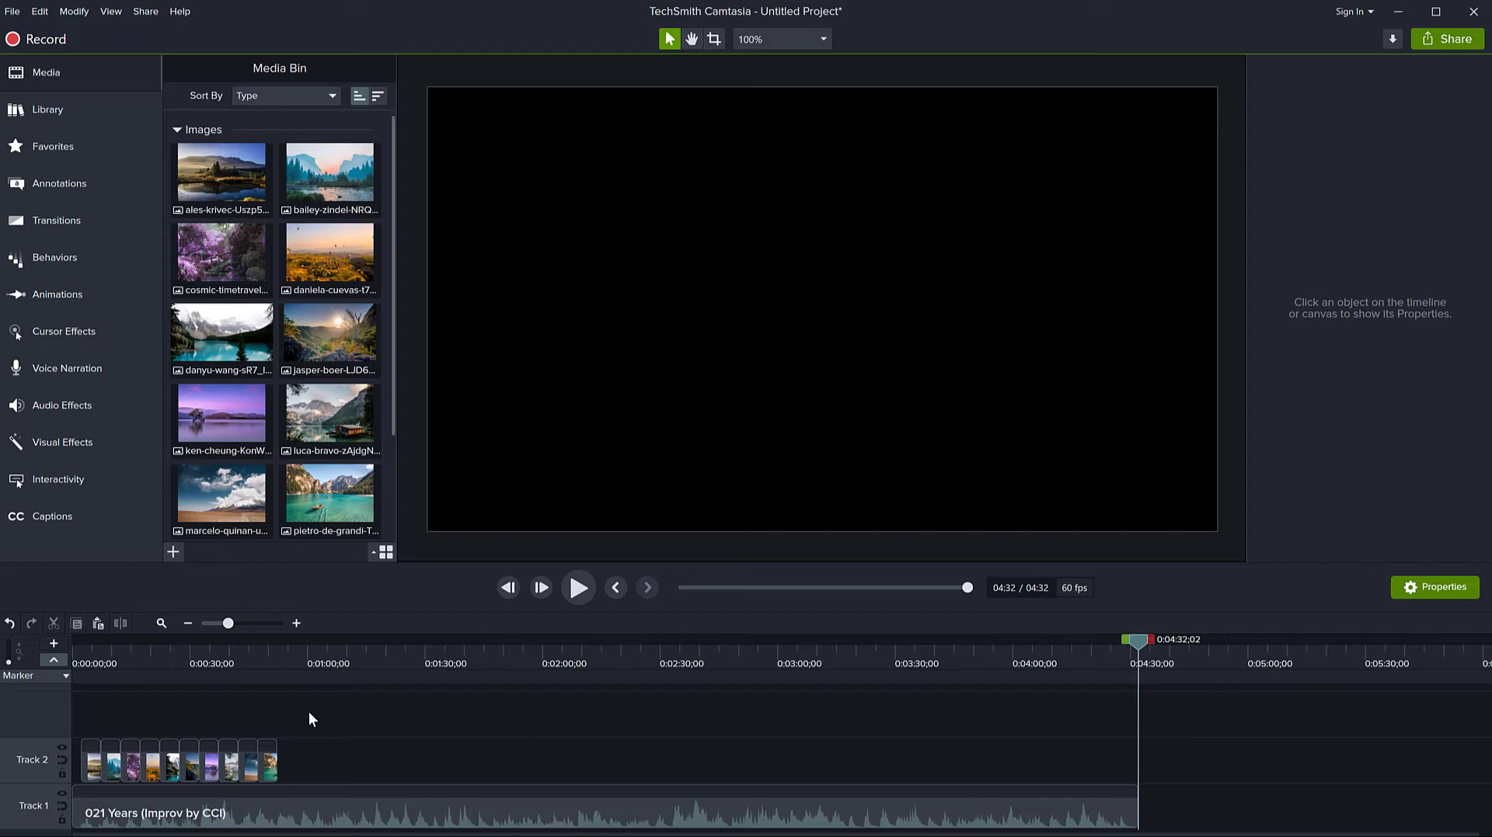
- Delete the ten photo clips from Track 2, then run Delete Unused Media in the media bin
left_click_drag(309, 711, 90, 777)
key("Delete")
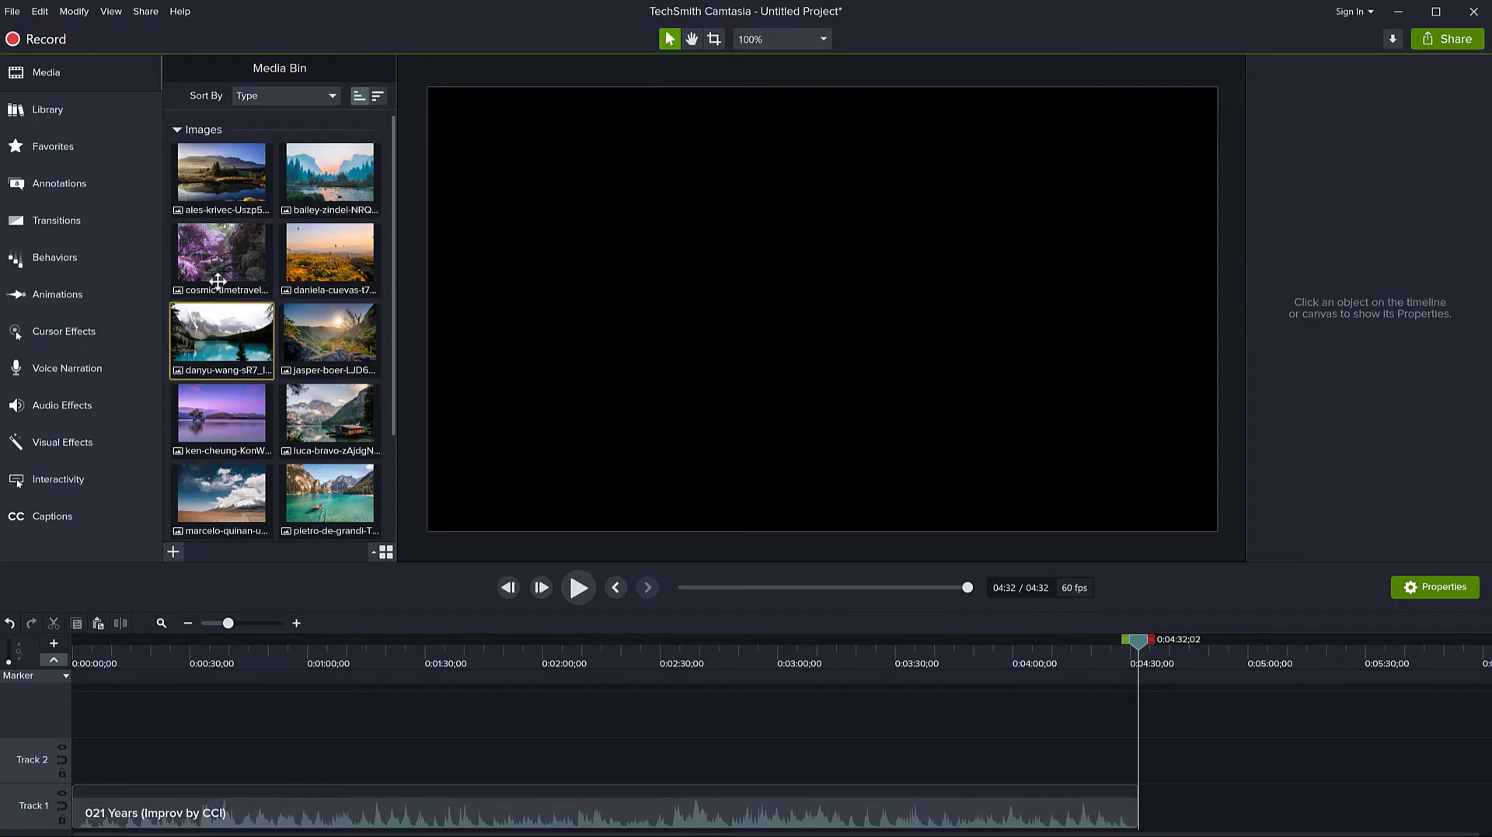
left_click(221, 190)
scroll(287, 376, "down", 3)
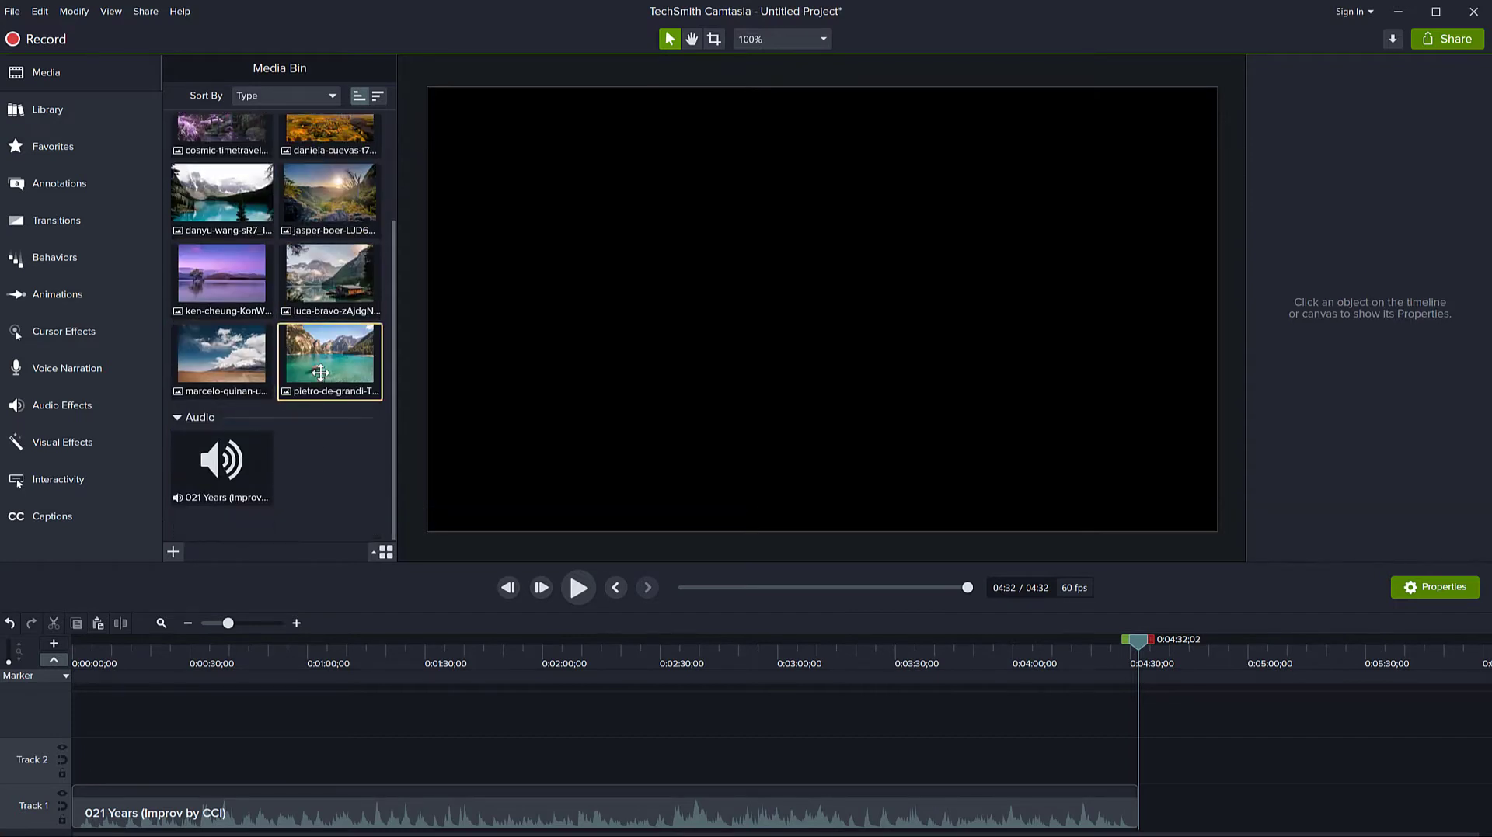
right_click(313, 482)
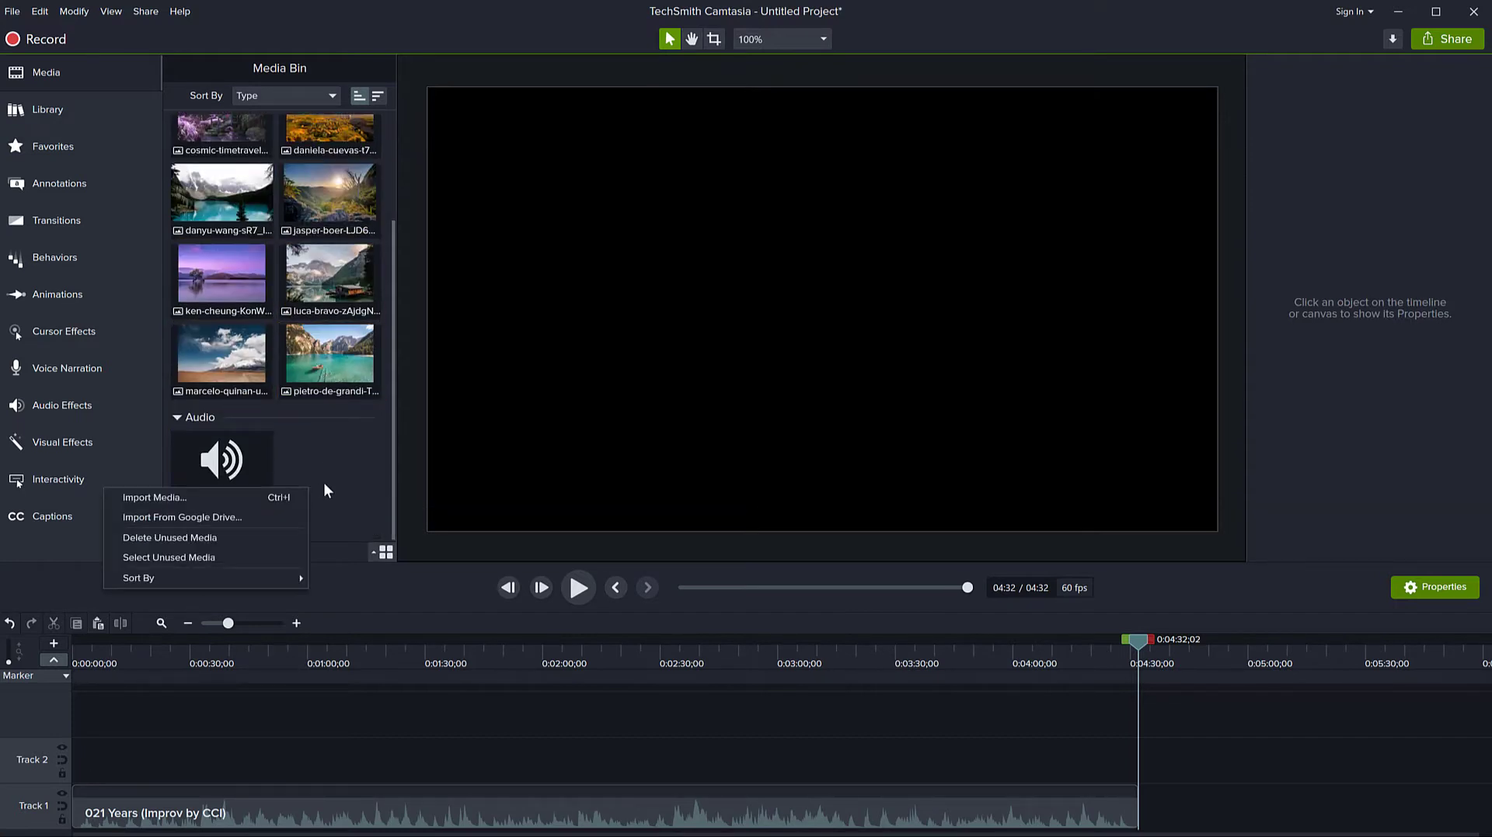
left_click(190, 537)
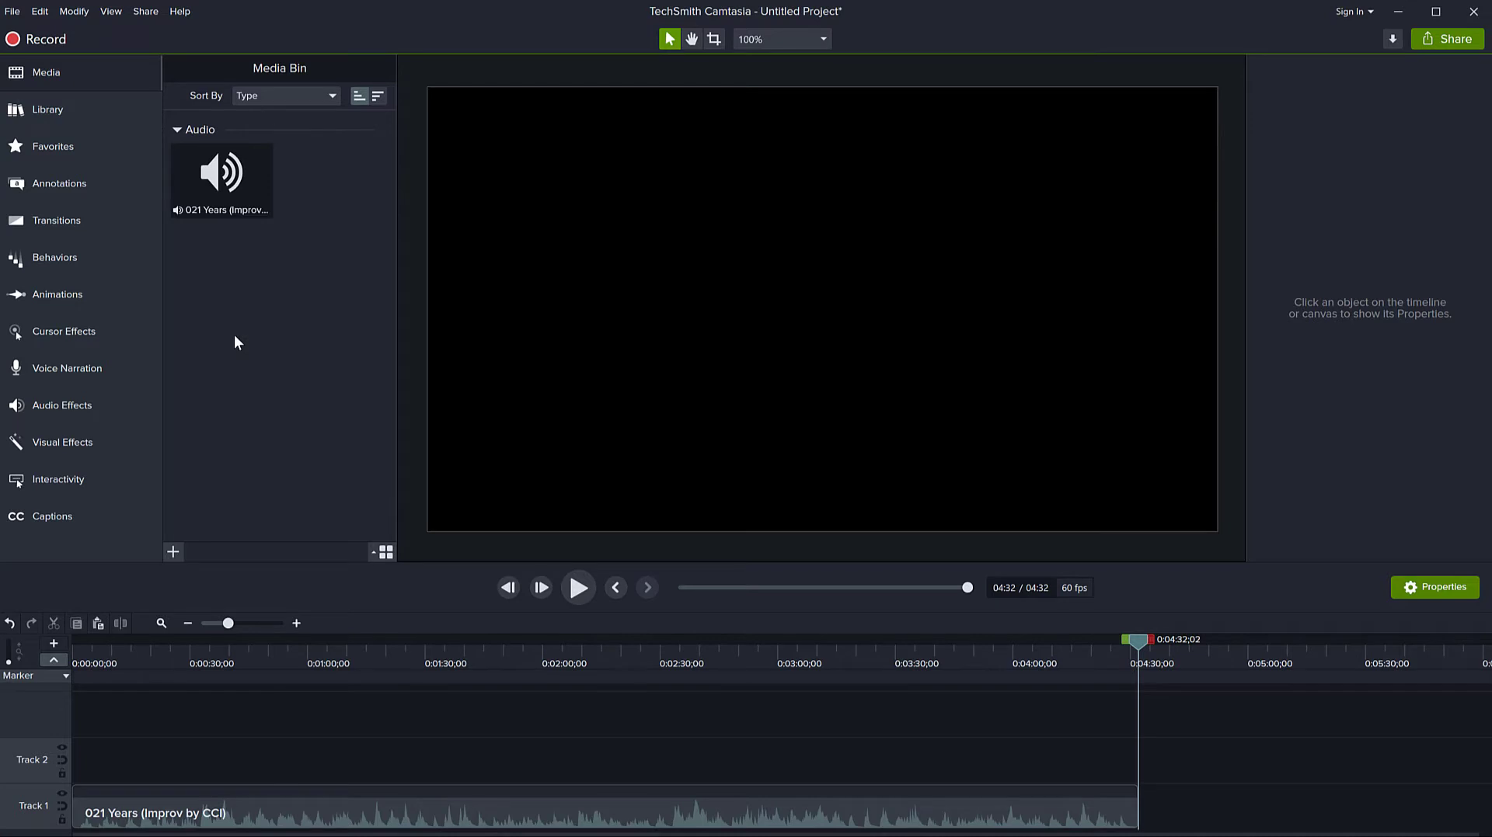
- Set the Images default duration to 27 seconds on the Preferences Timing tab and confirm
left_click(37, 11)
key("Escape")
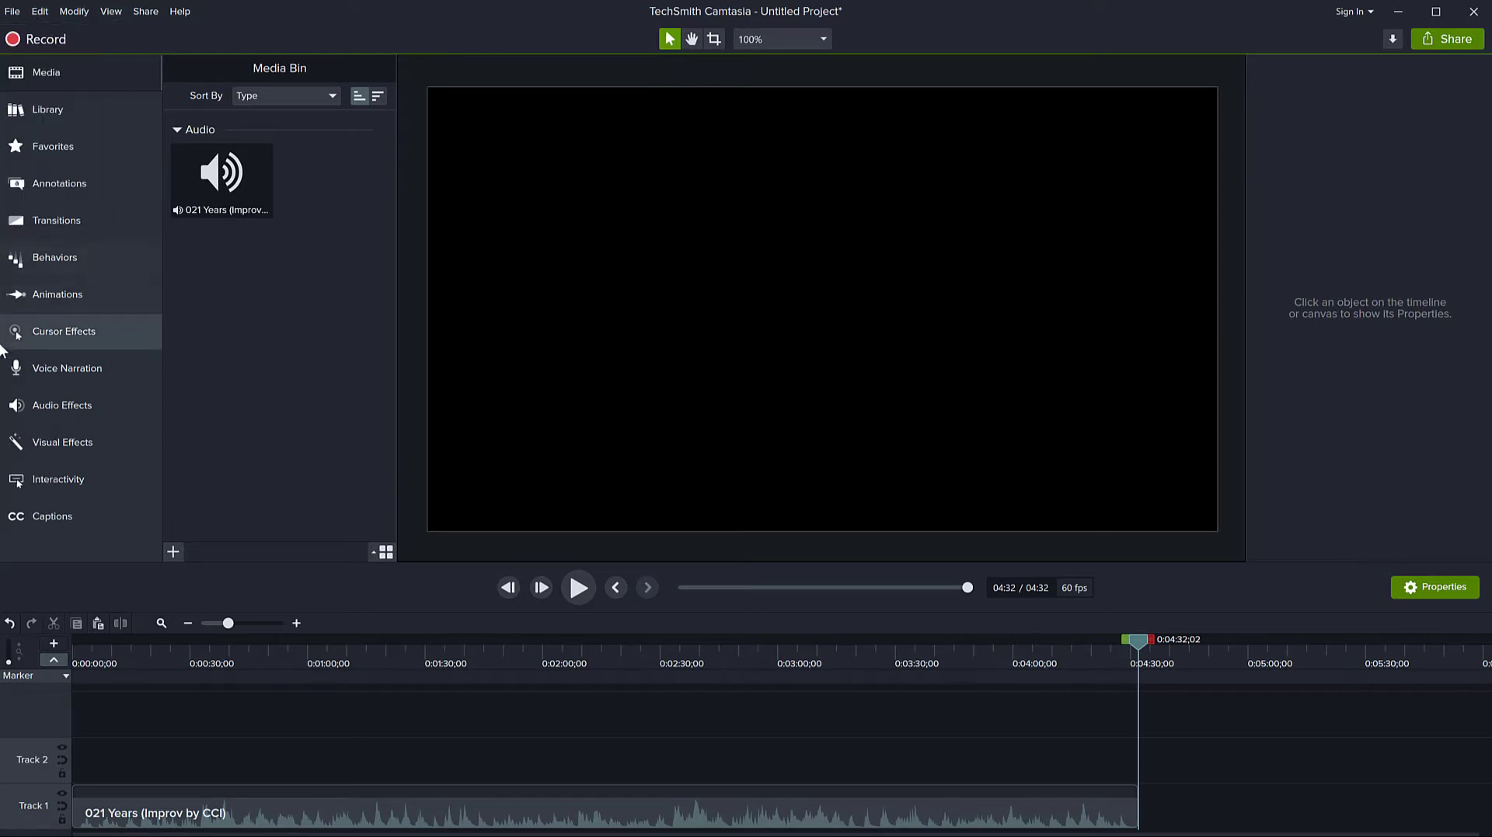
left_click_drag(1, 351, 172, 360)
left_click(213, 11)
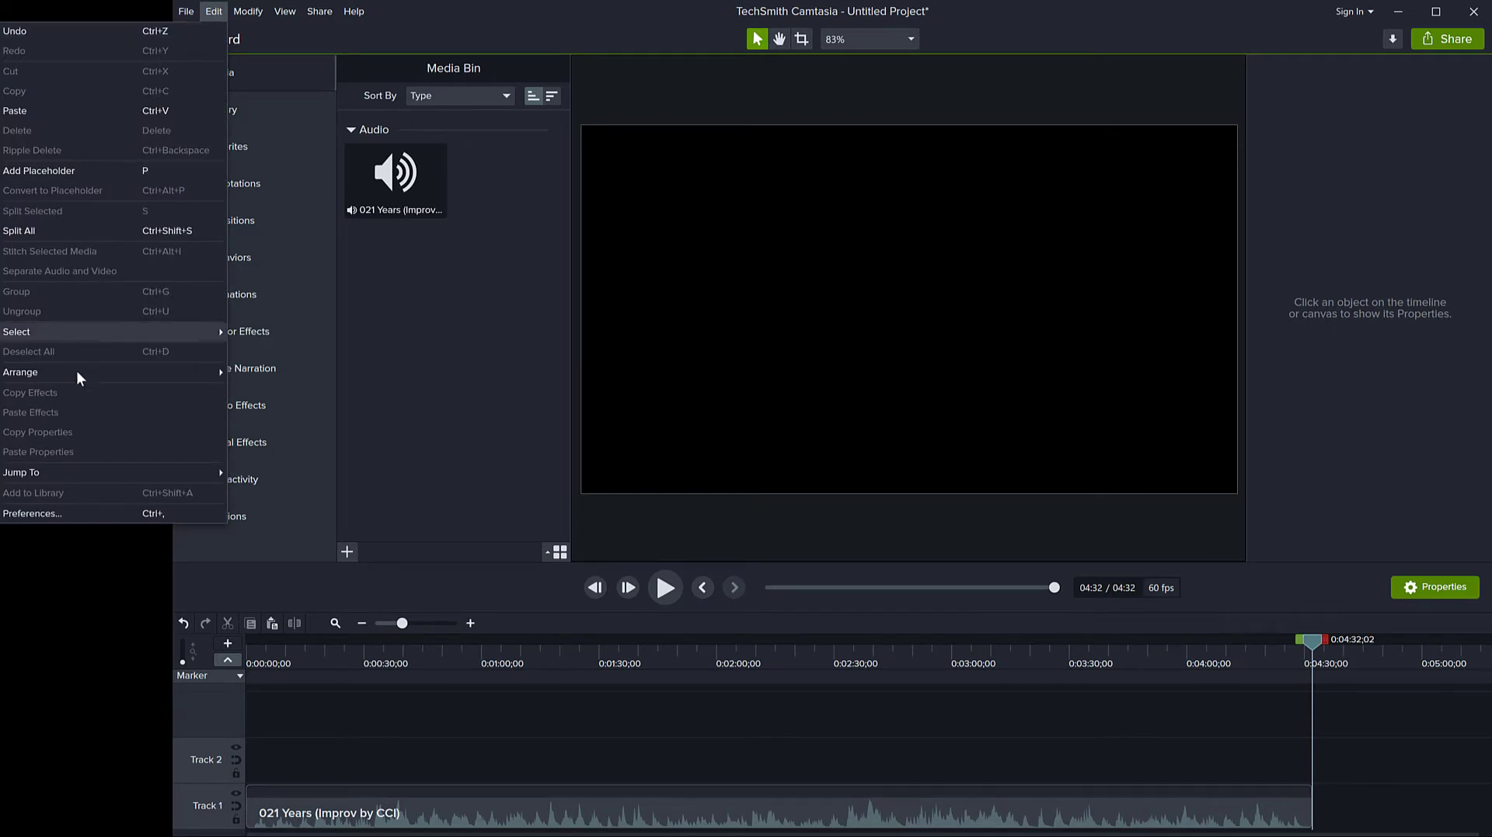
left_click(59, 514)
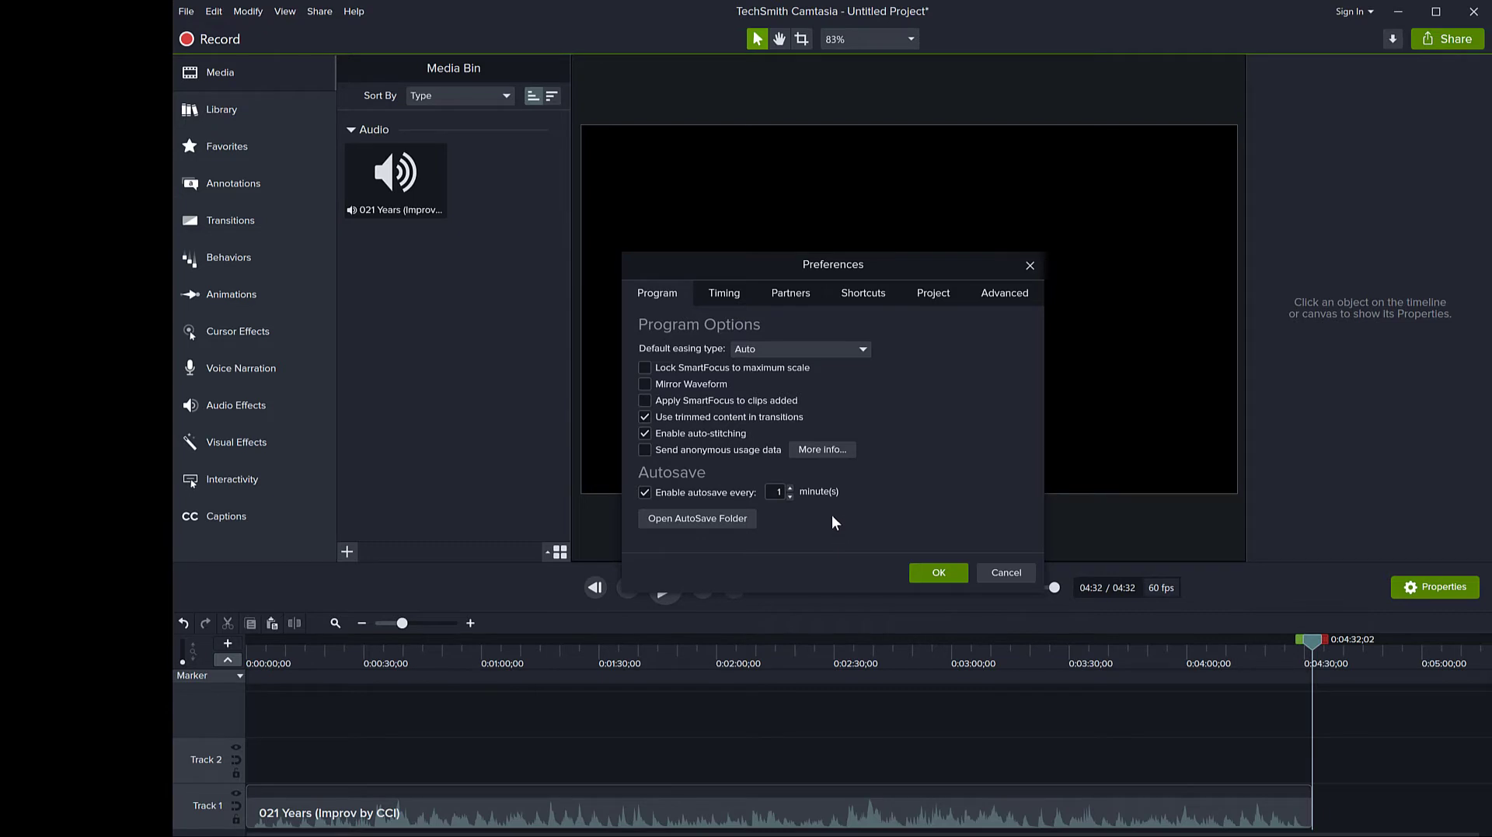
left_click(725, 295)
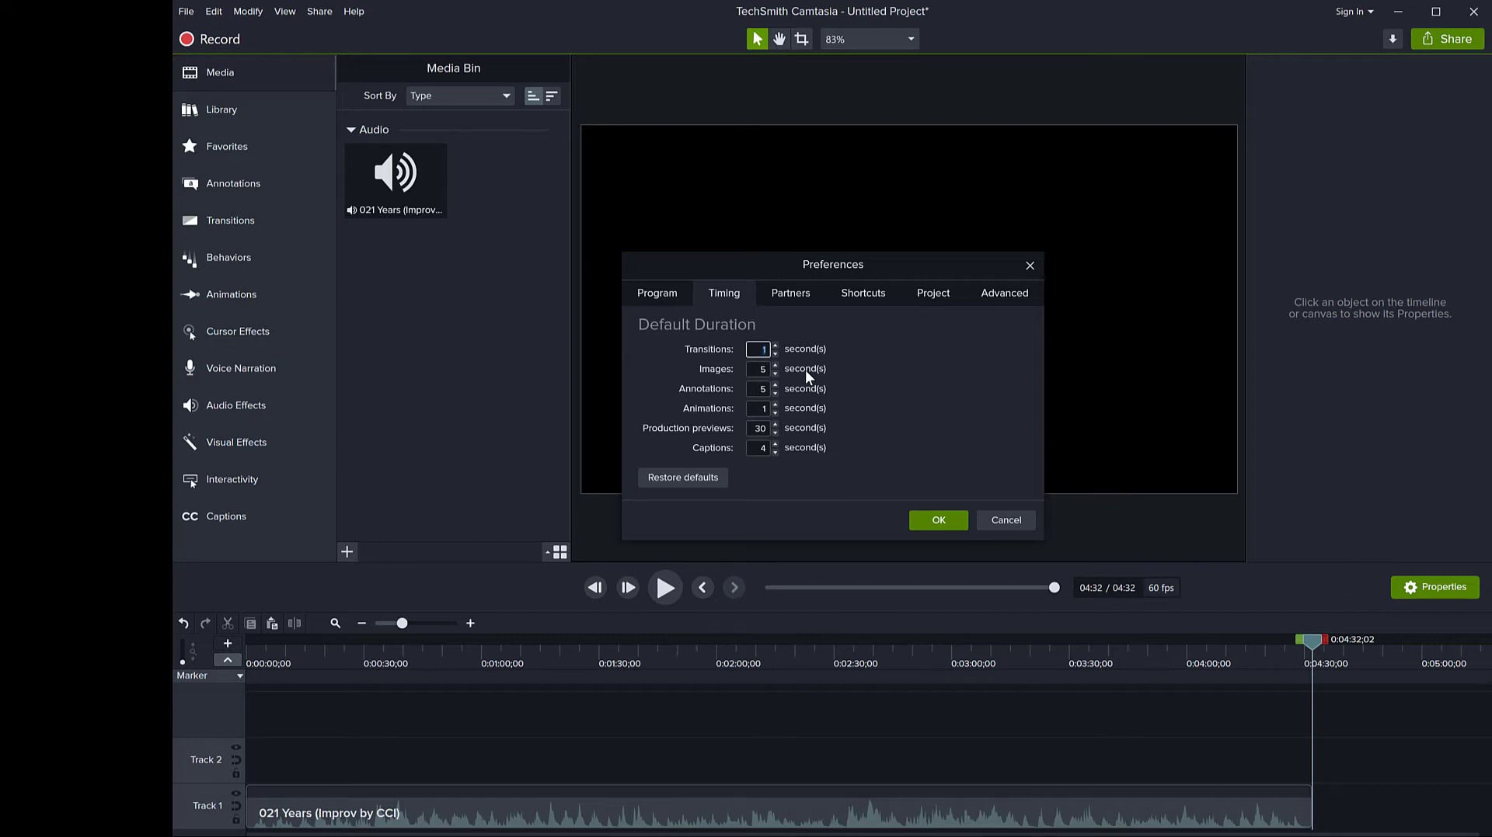
left_click(758, 369)
type("27")
left_click(933, 525)
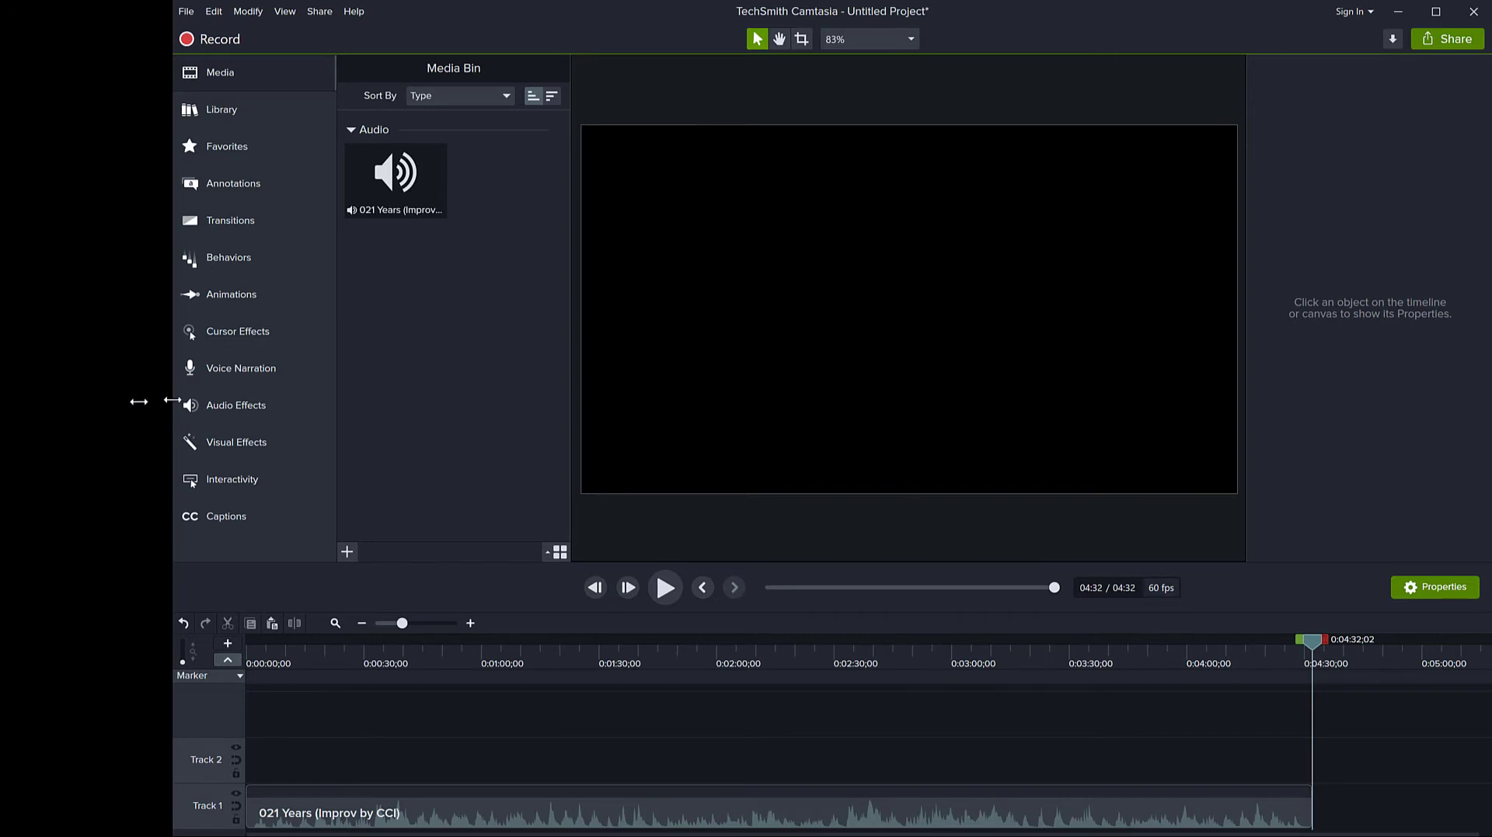
- Restore Camtasia to full width and bring the Slideshow folder forward, dragging the ten photos toward the timeline
left_click_drag(133, 402, 1, 403)
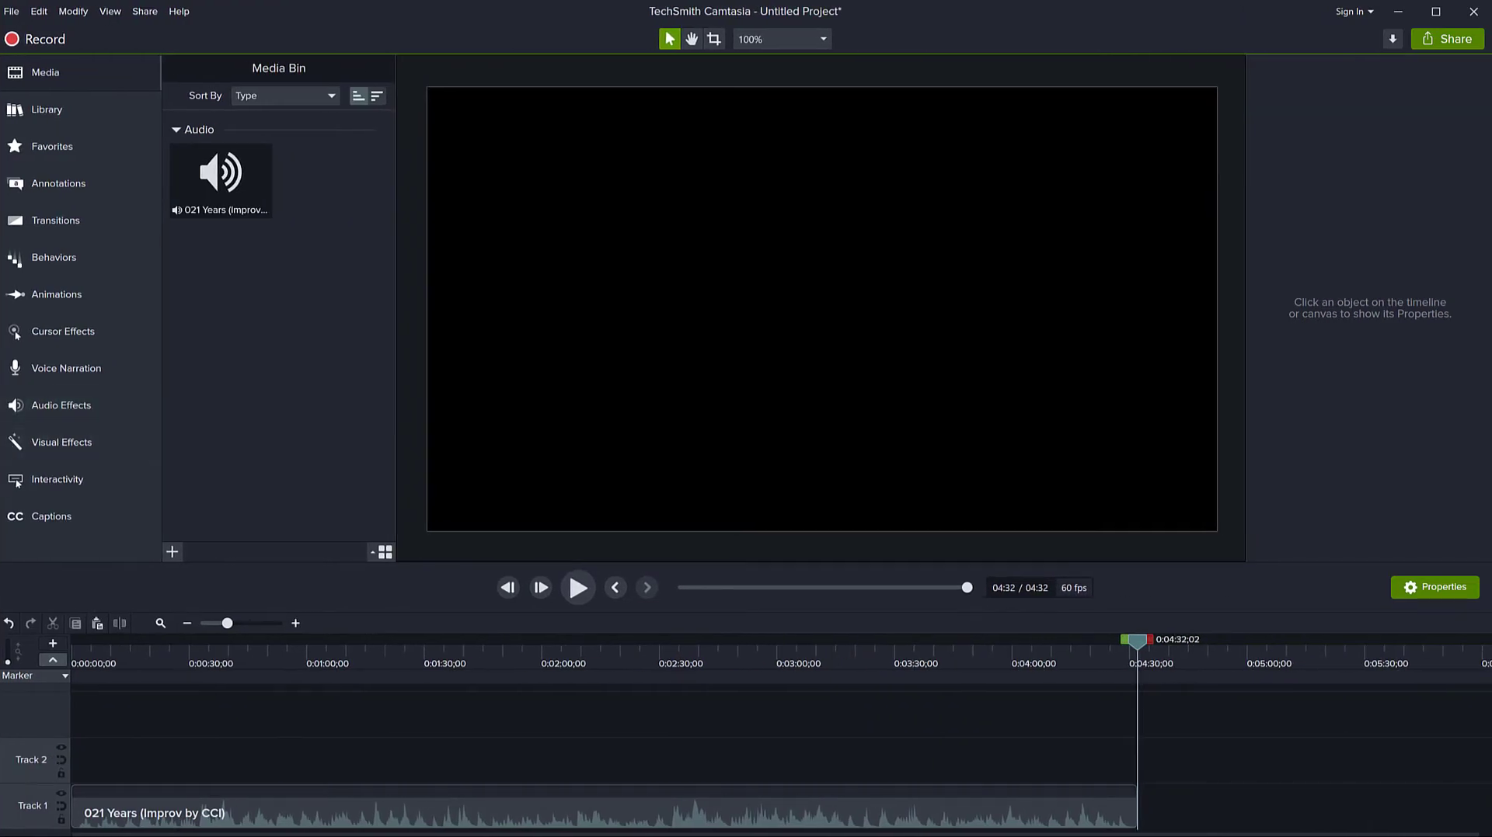
key("alt+Tab")
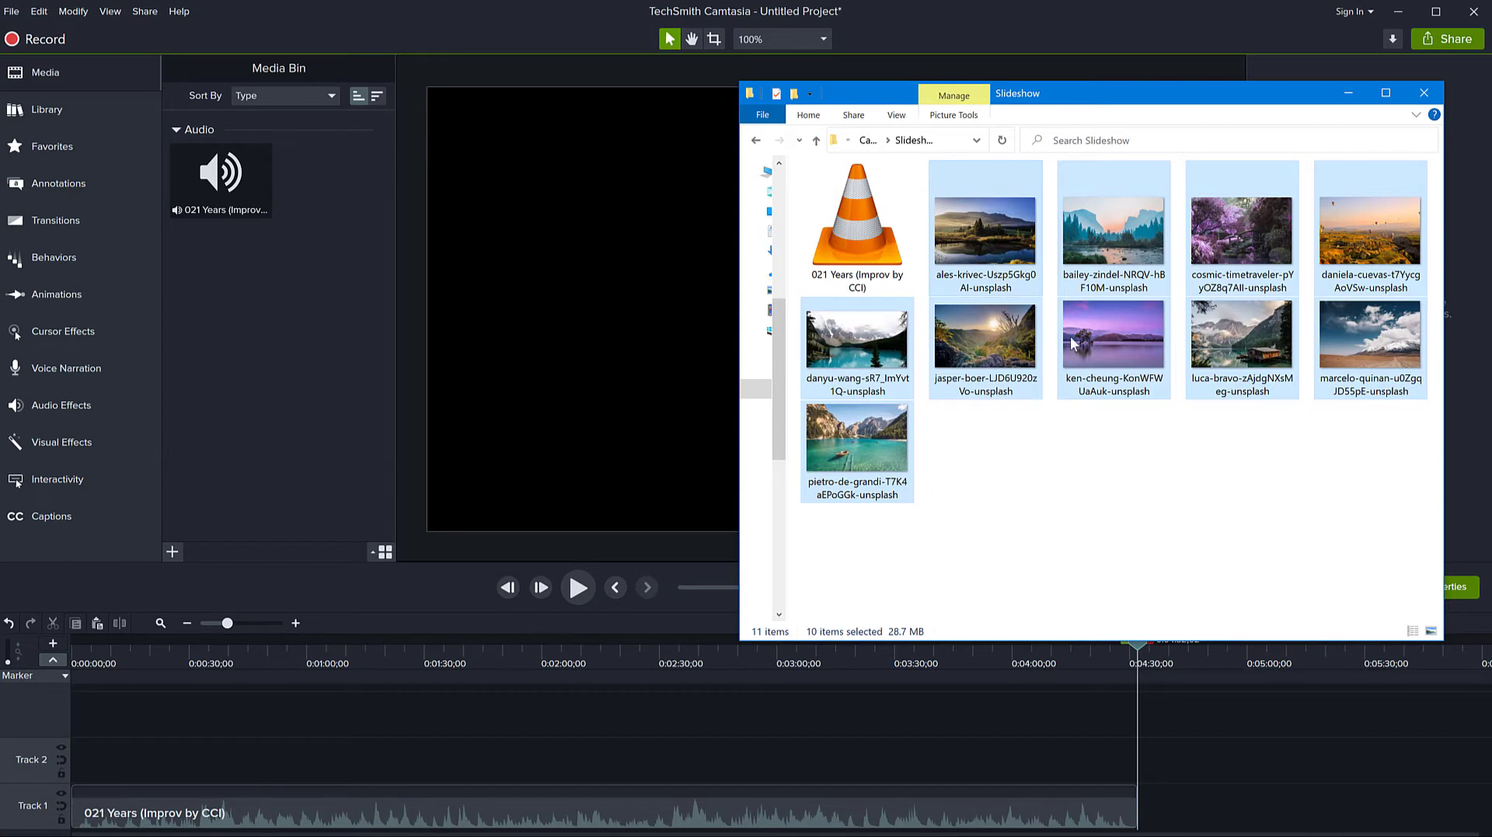
left_click_drag(991, 250, 72, 755)
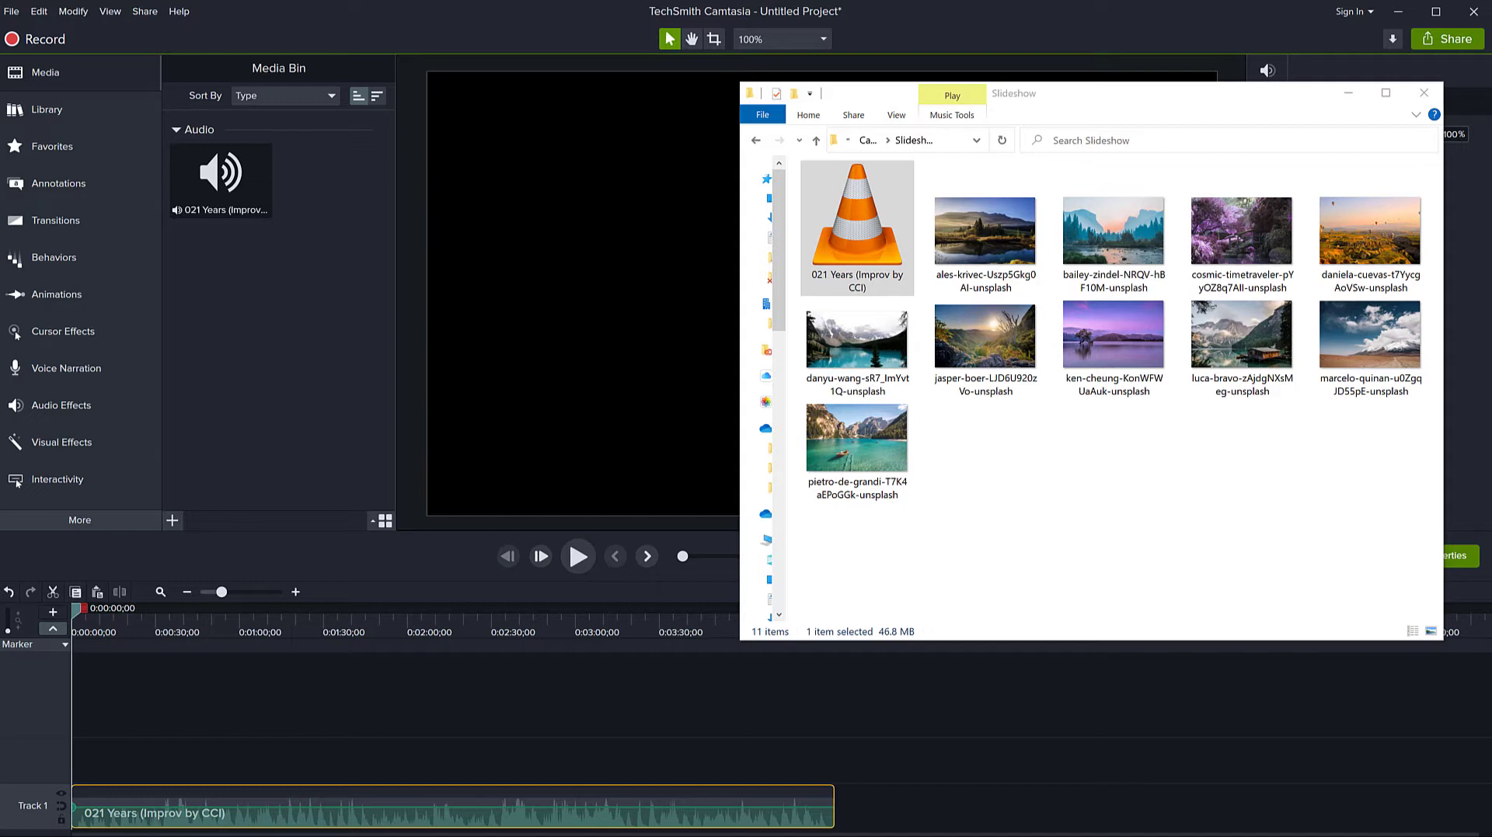
- Select all ten landscape photos in the Slideshow folder and drag them onto Track 2
left_click(1181, 553)
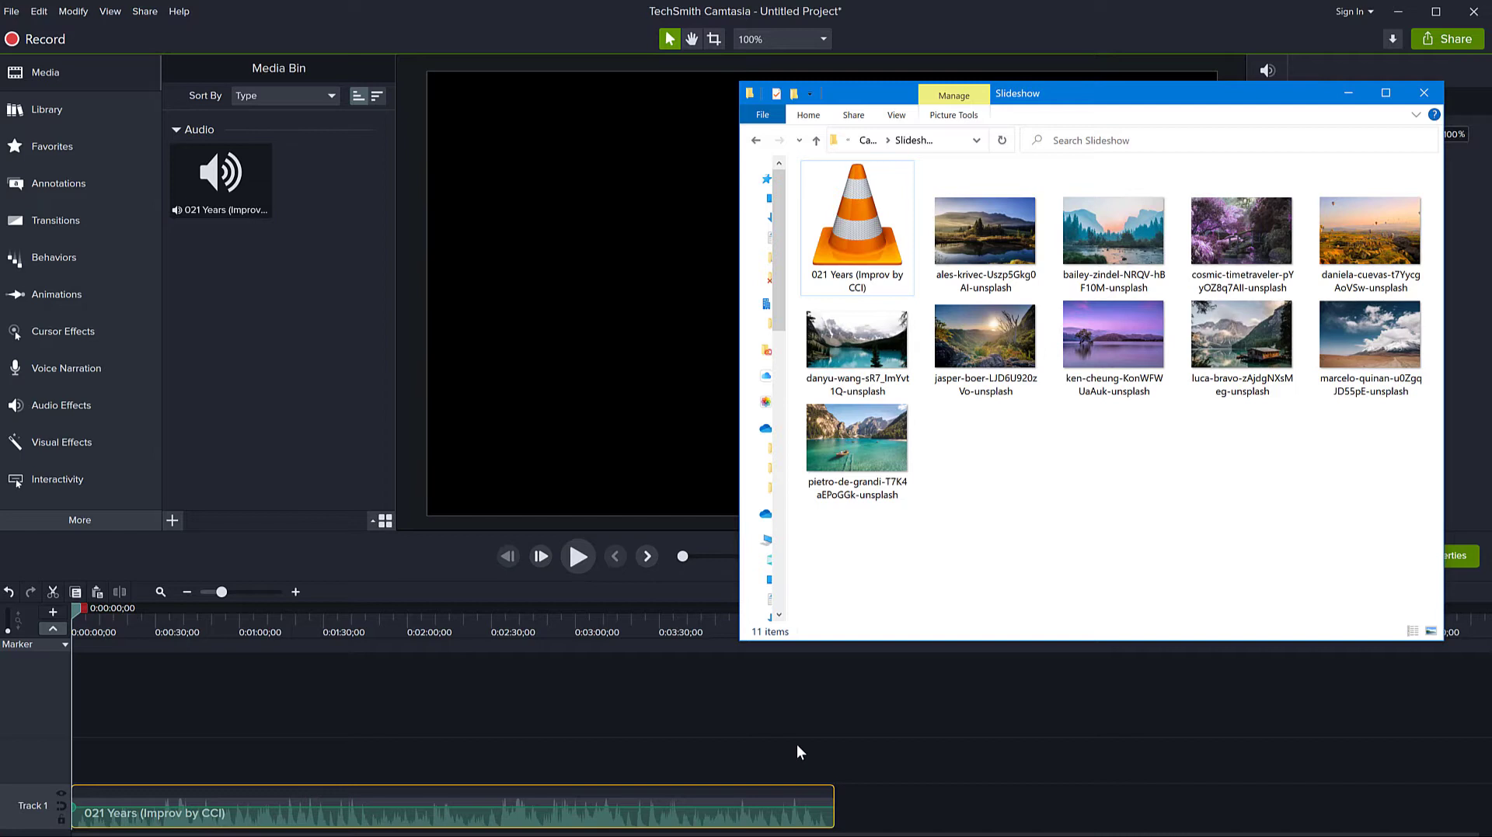
left_click(974, 211)
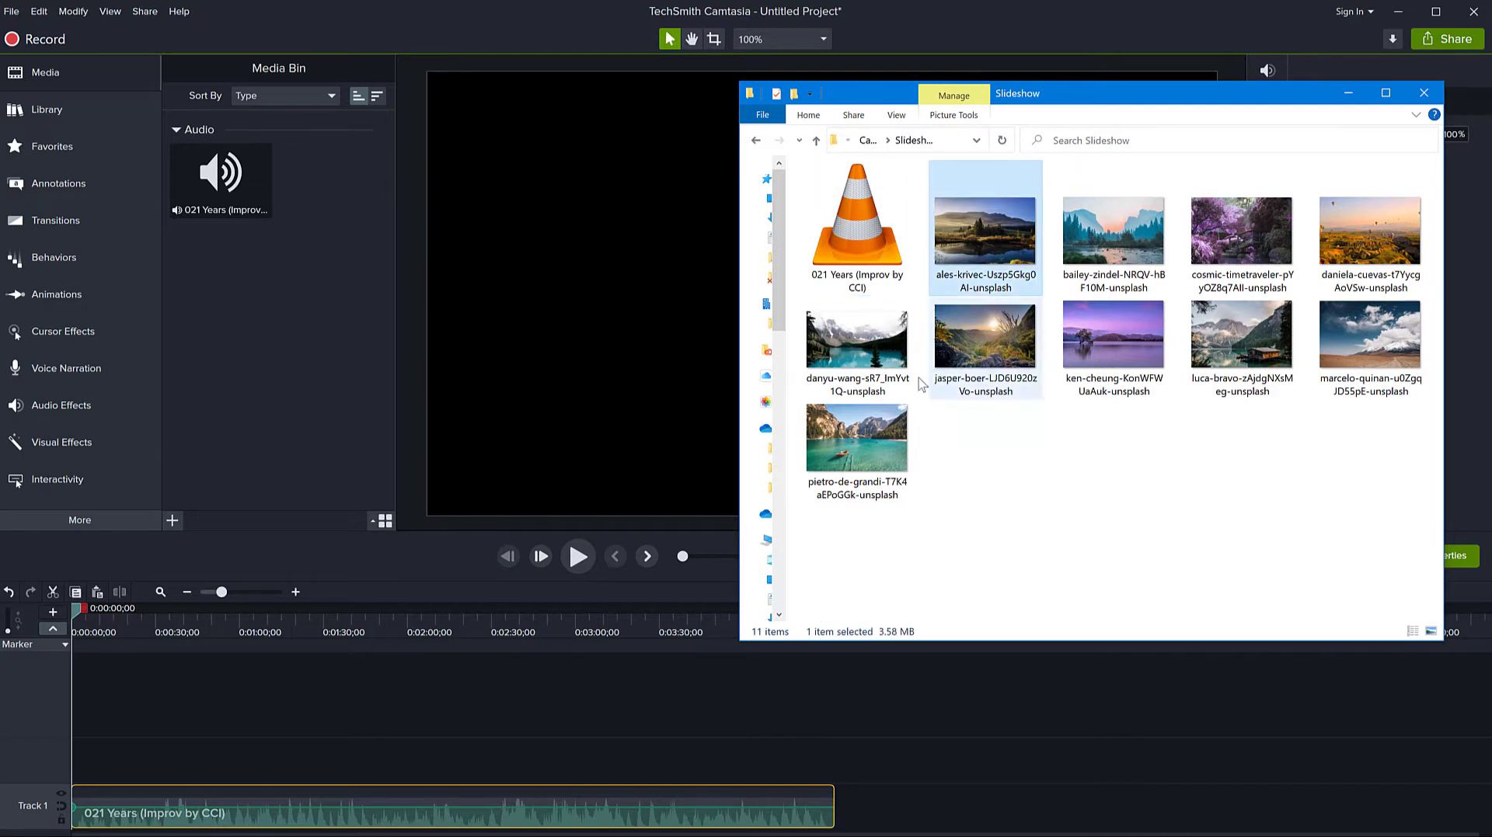
left_click(882, 430, "shift")
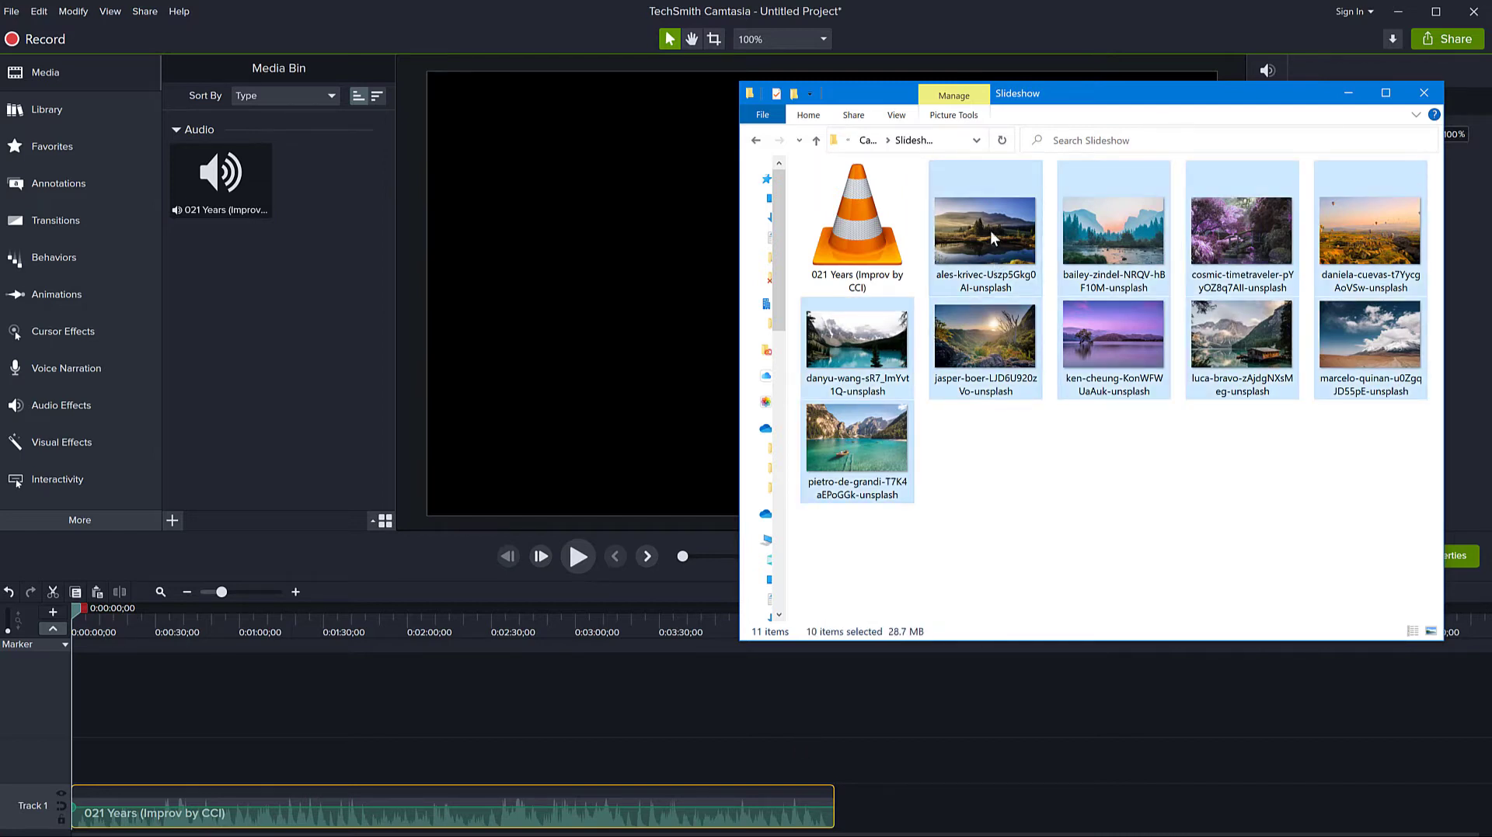
left_click_drag(976, 258, 137, 758)
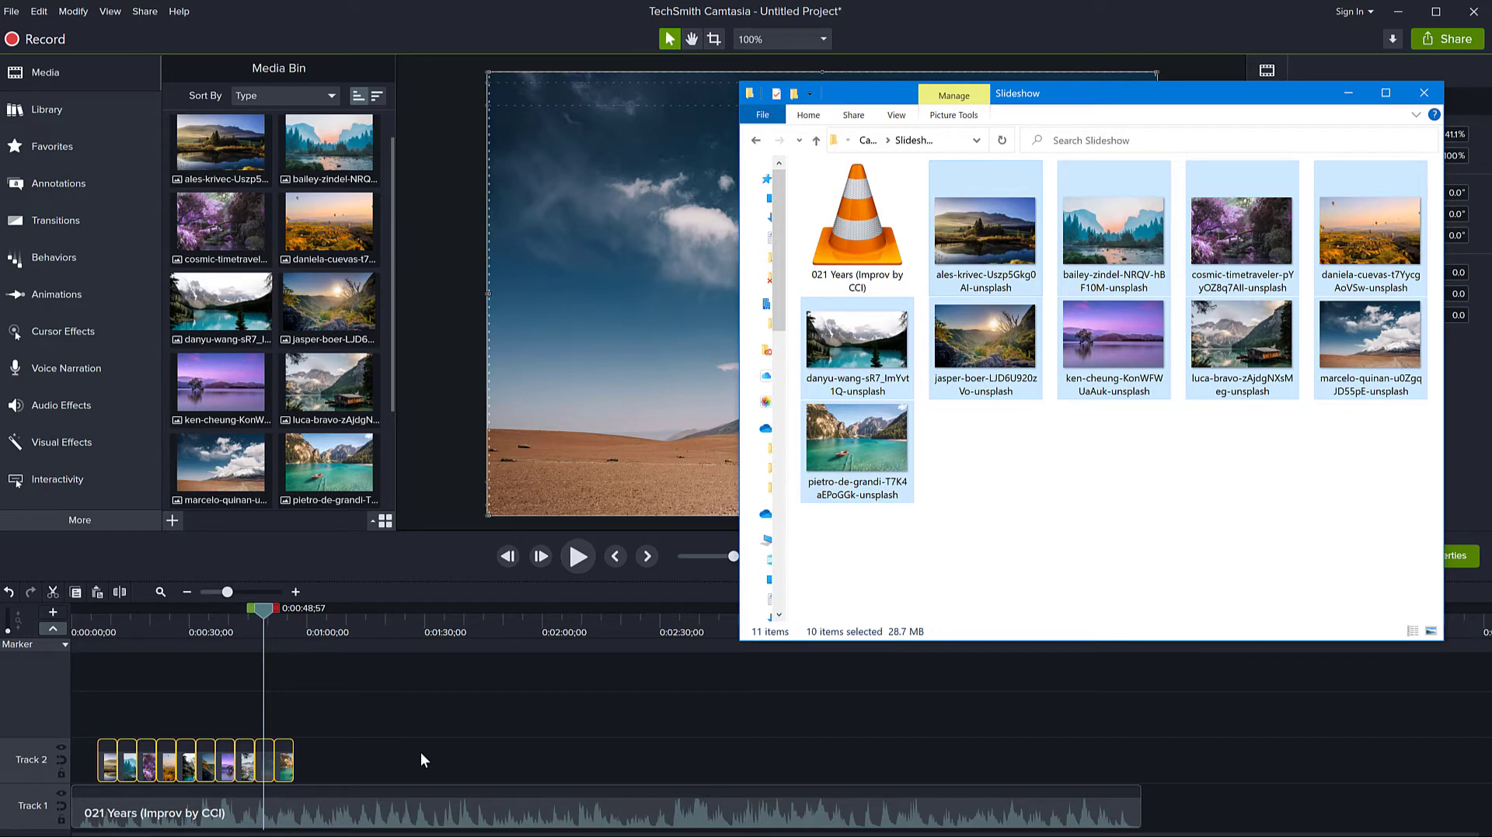
left_click(396, 33)
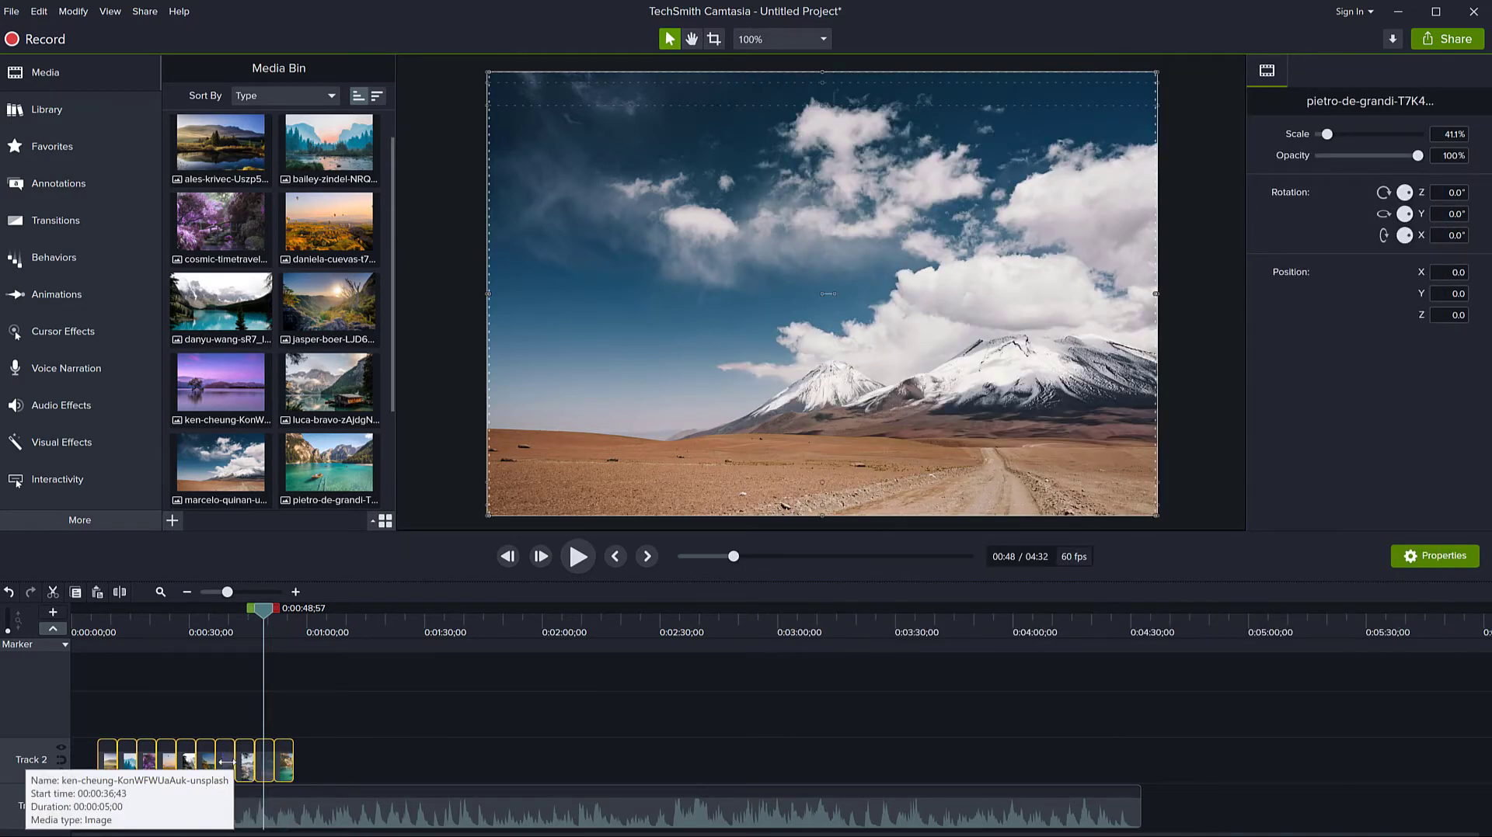
- Set the final pietro-de-grandi clip on Track 2 to a 27-second duration
right_click(281, 760)
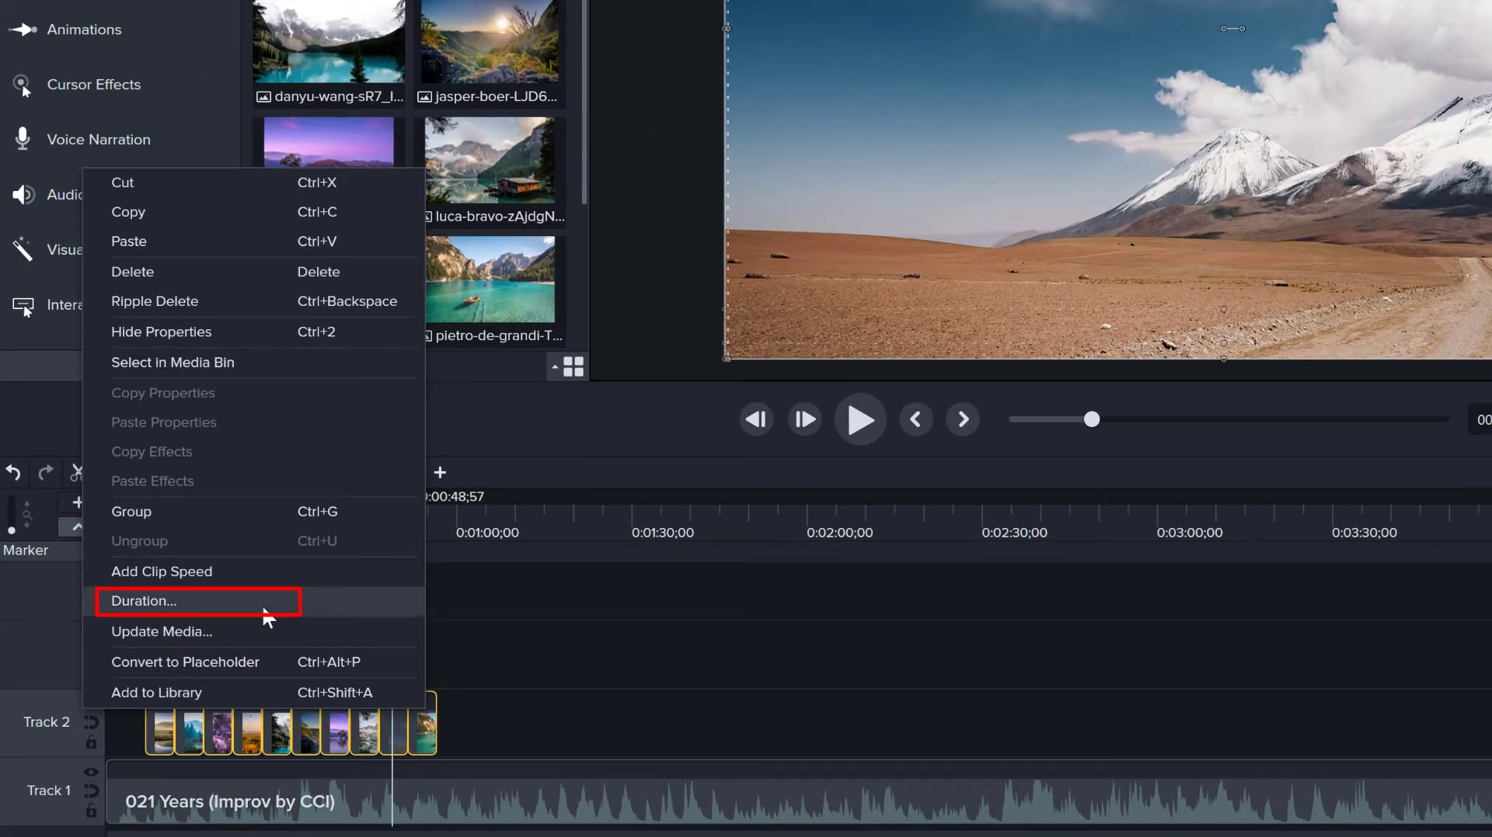
left_click(266, 613)
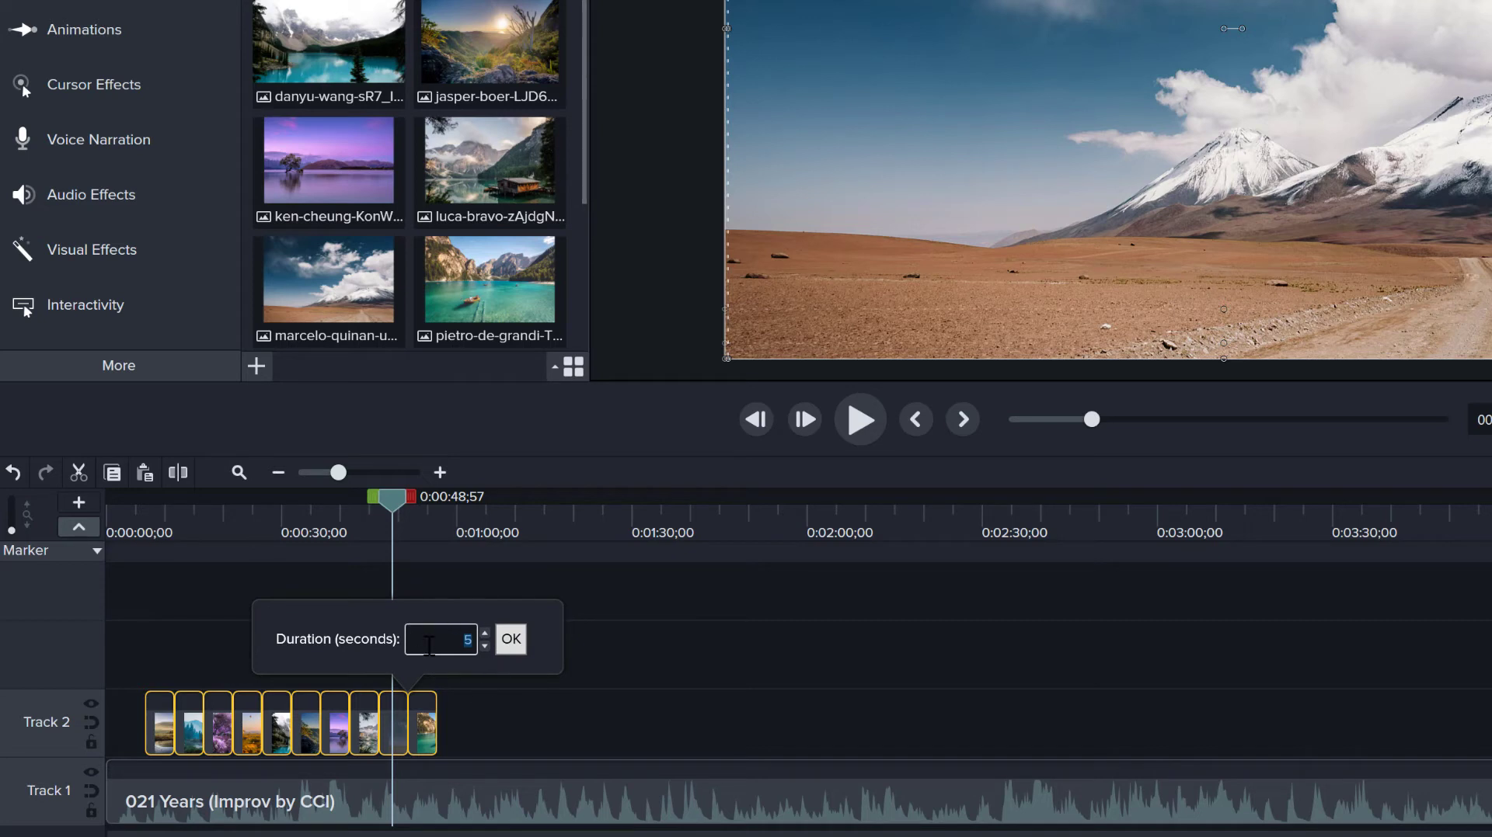
type("27")
left_click(511, 639)
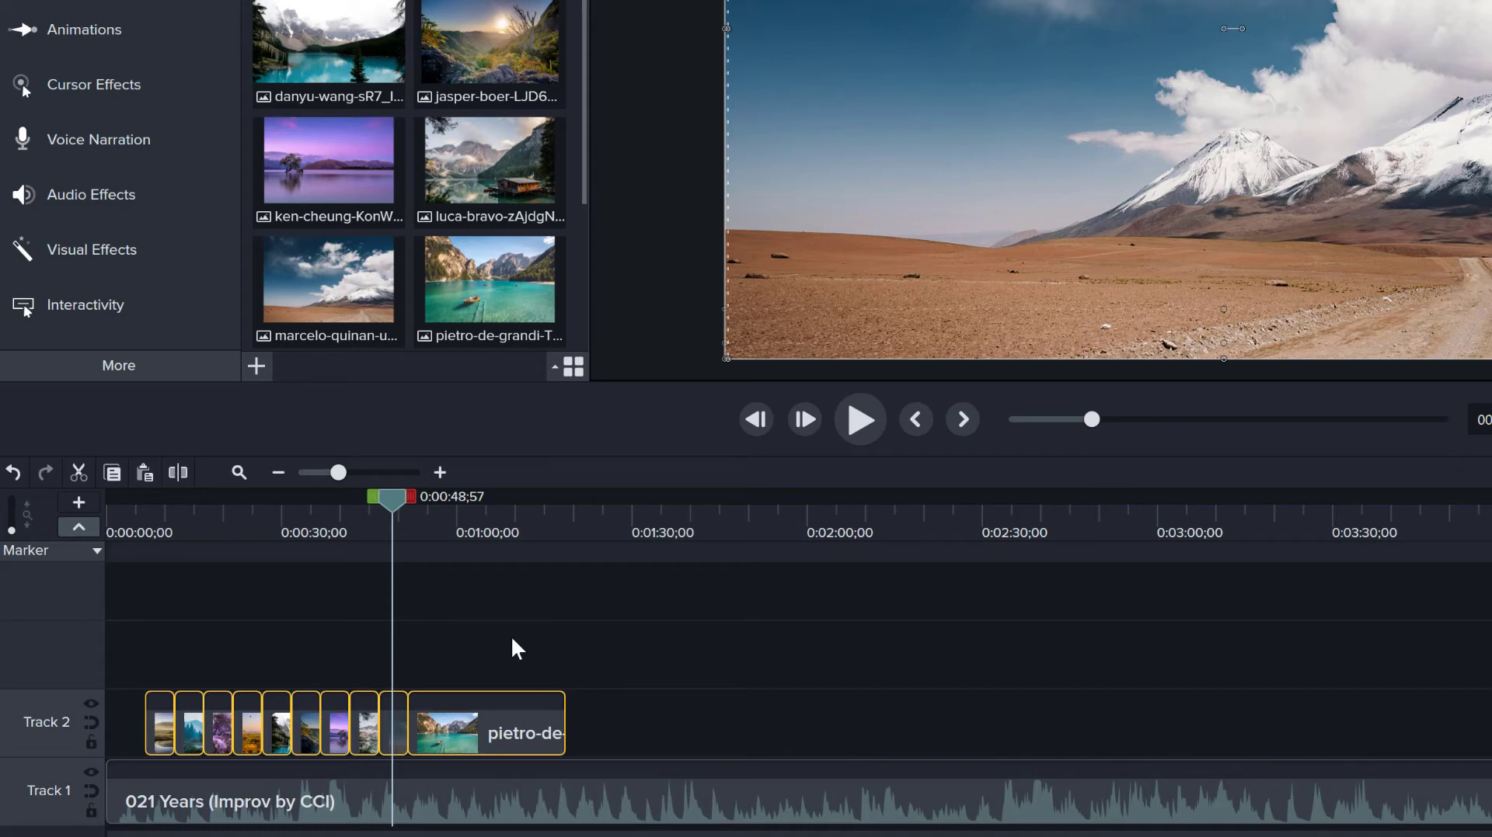
mouse_move(542, 748)
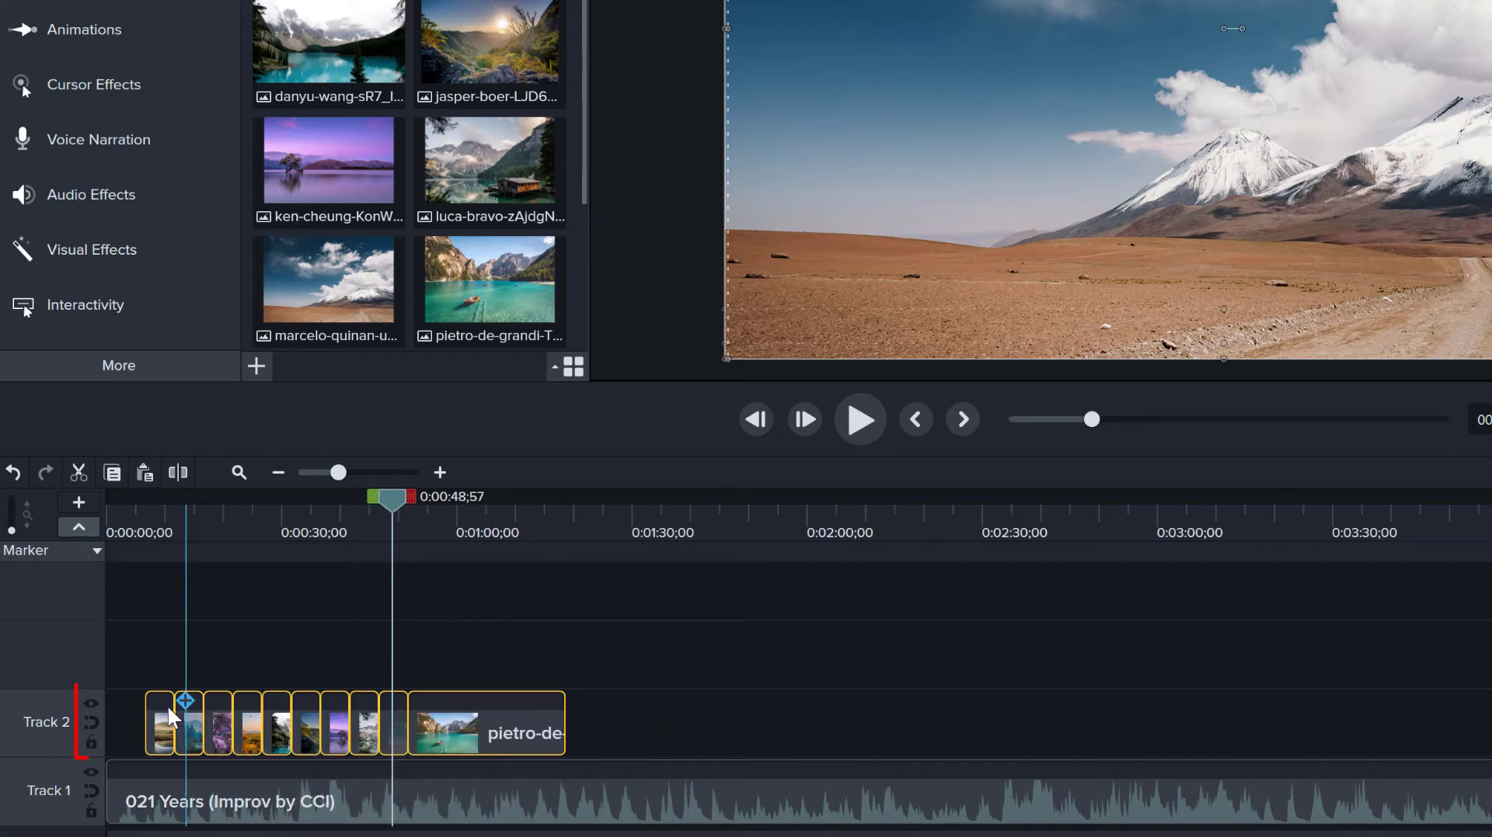
- Turn on Track 2's magnetic toggle, then test deleting the ninth clip and undo it
left_click(90, 725)
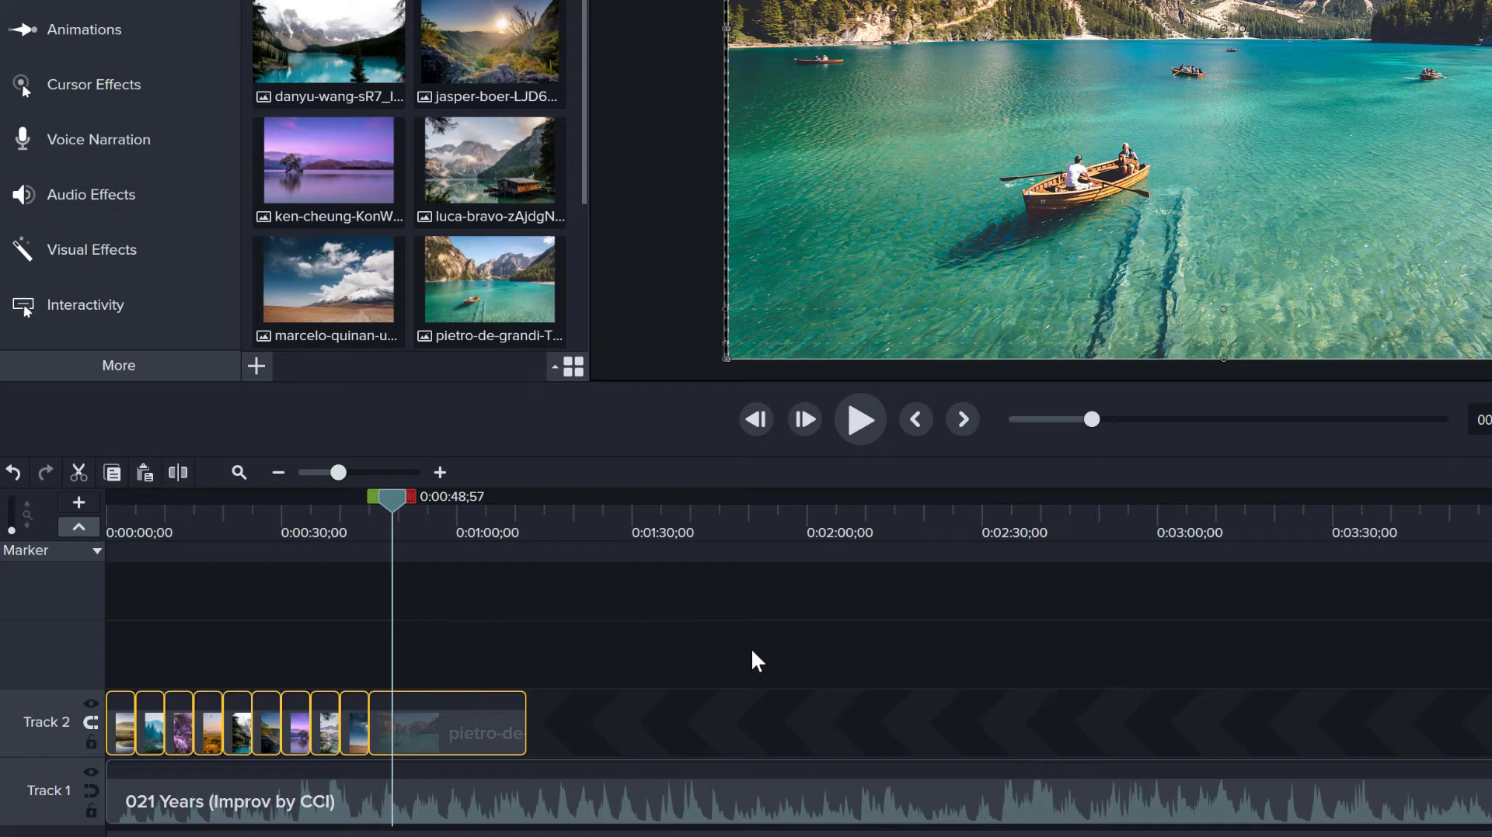
left_click(476, 739)
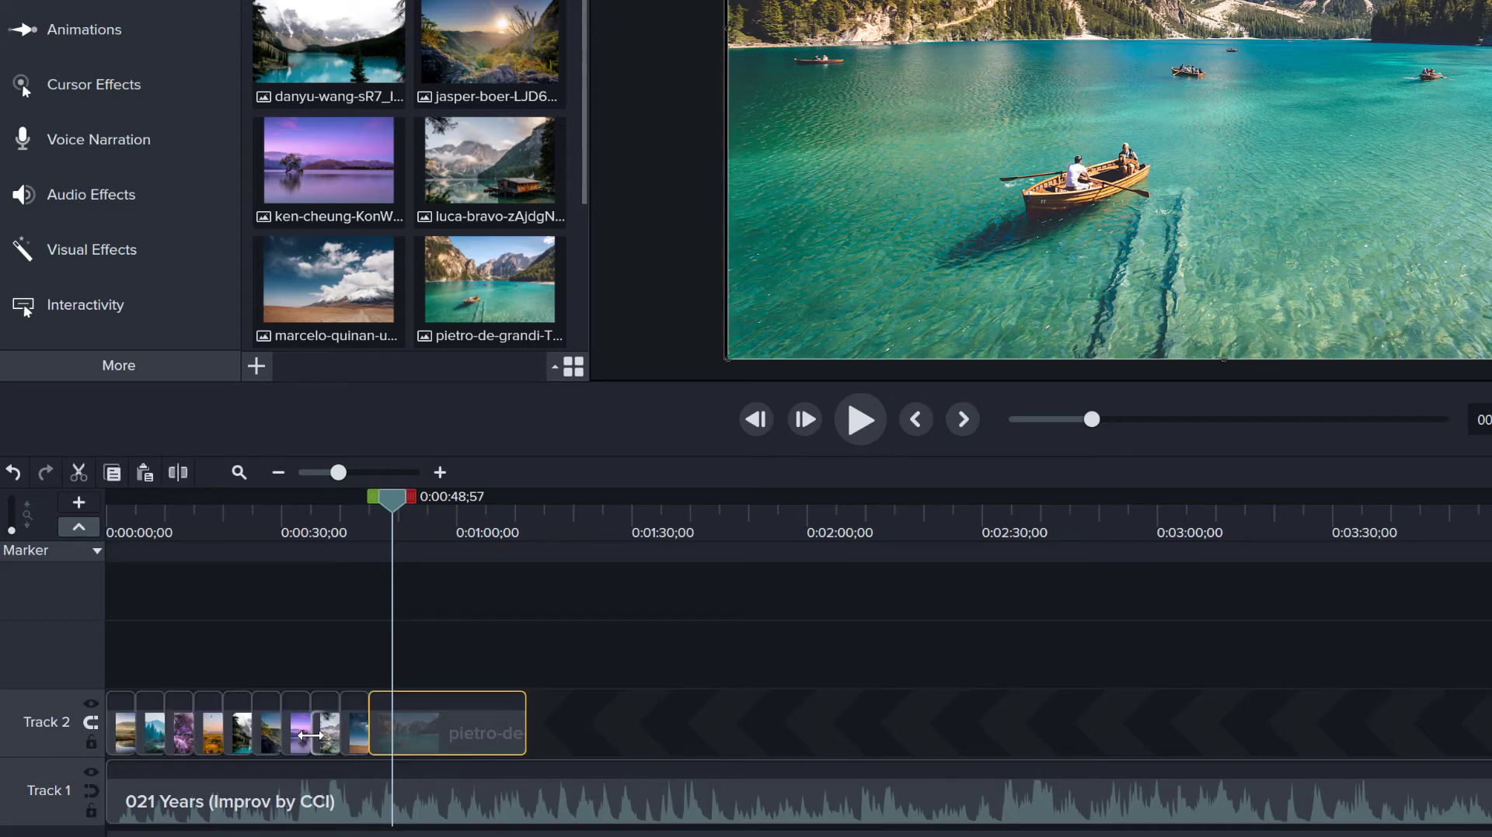
left_click(324, 735)
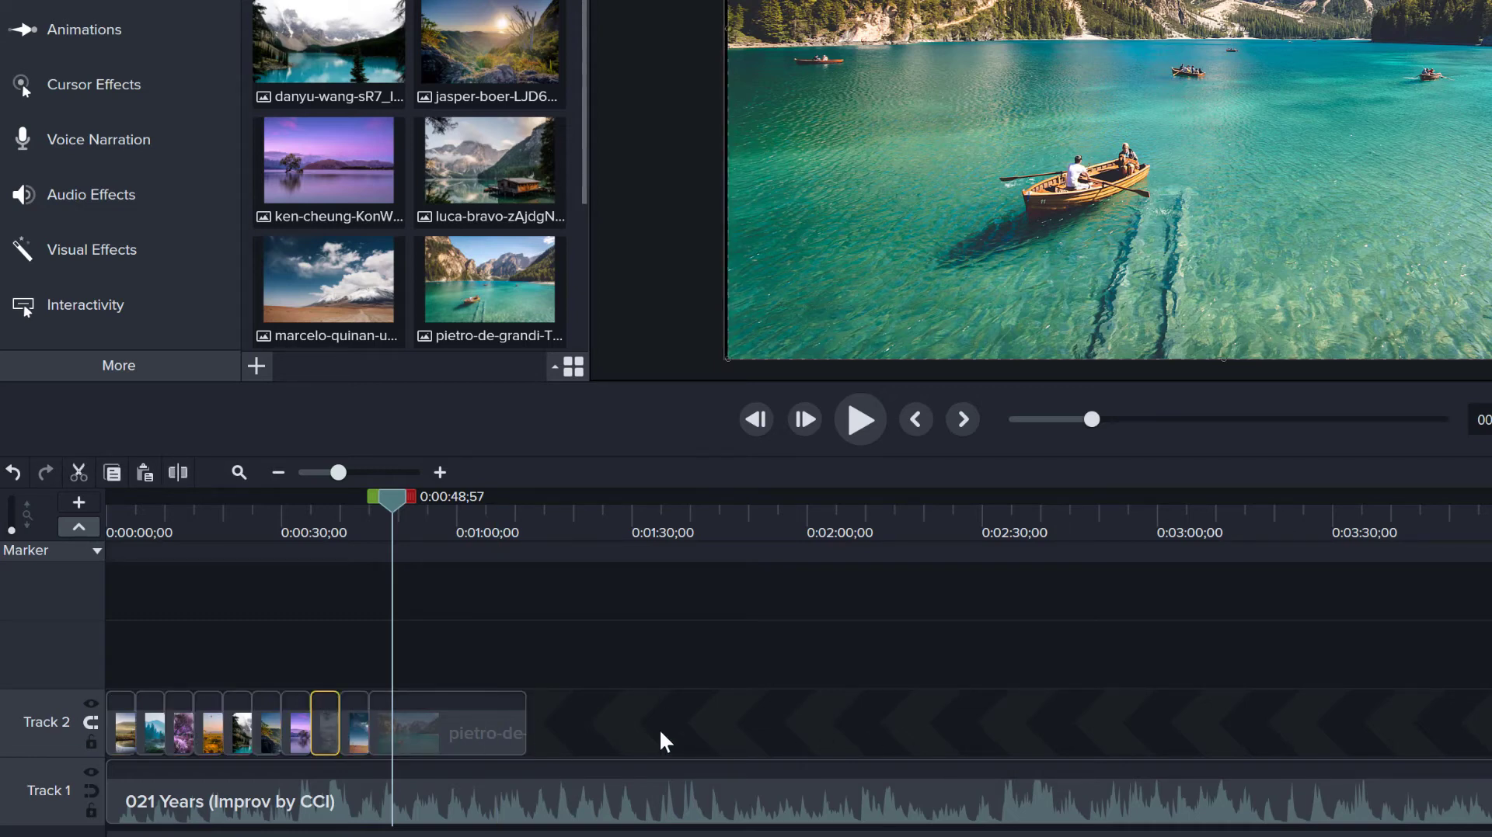
left_click(436, 744)
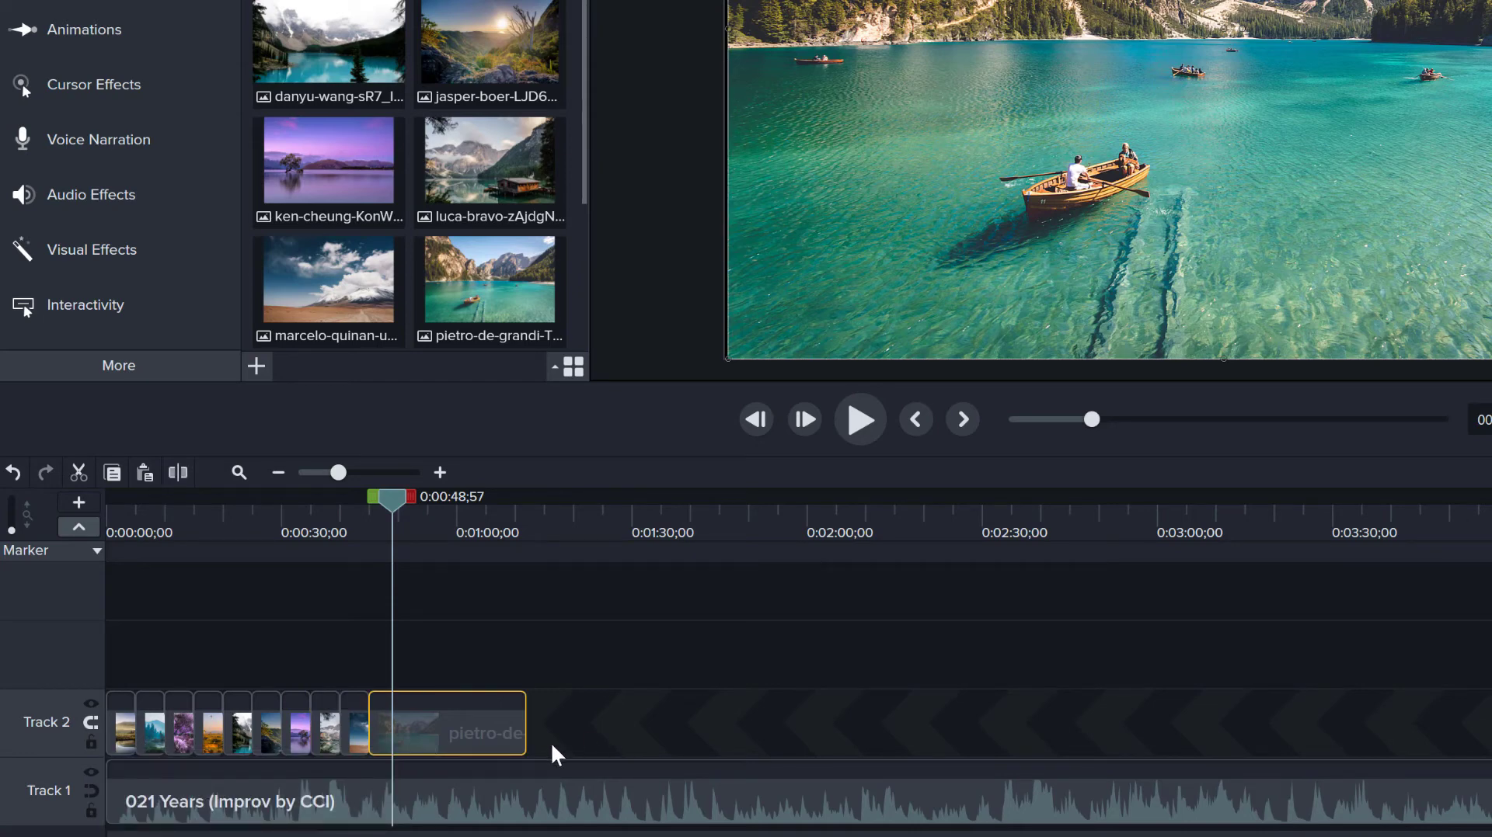
left_click(355, 742)
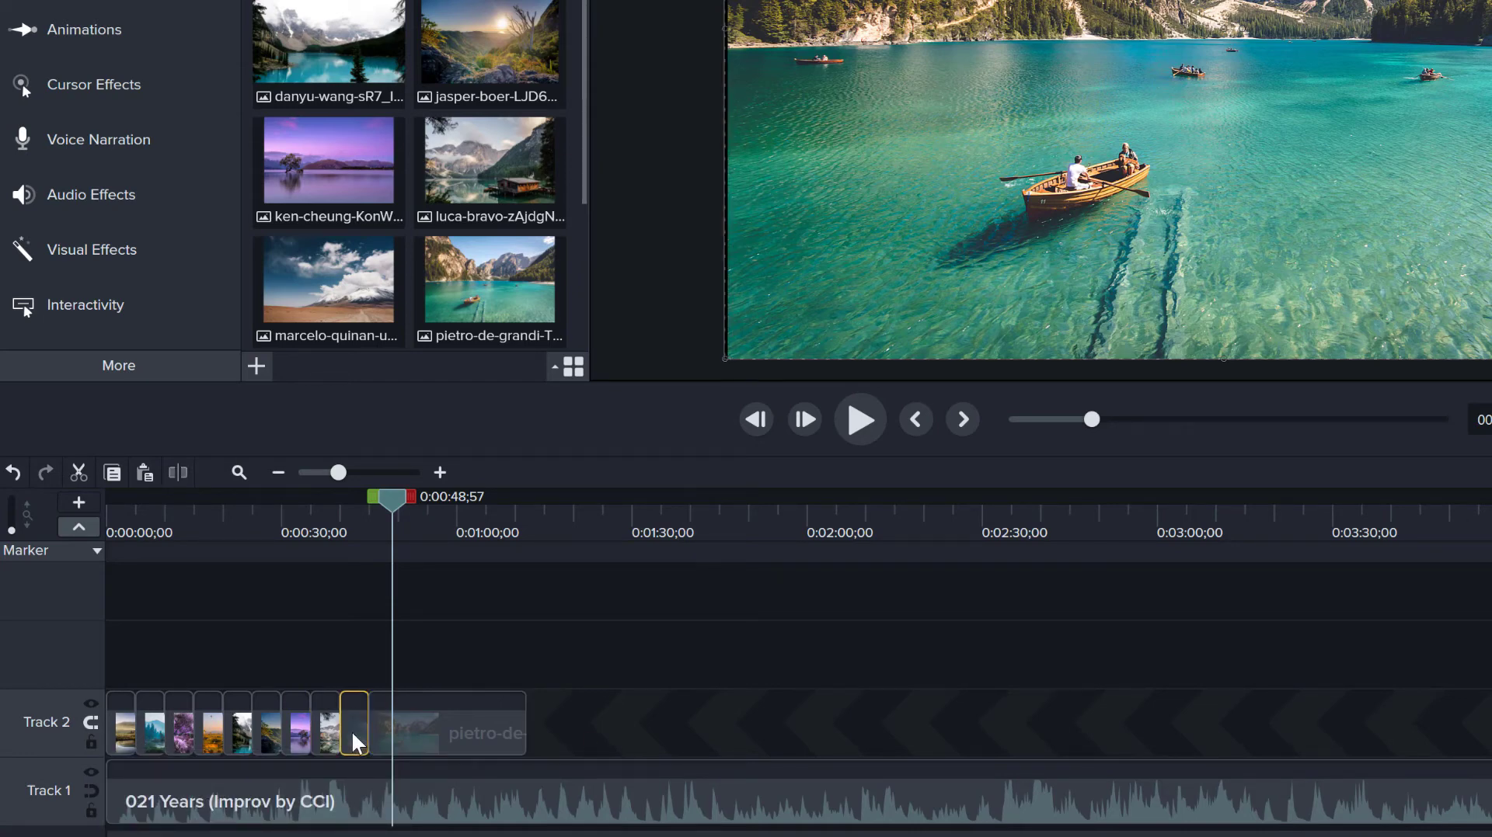
key("Delete")
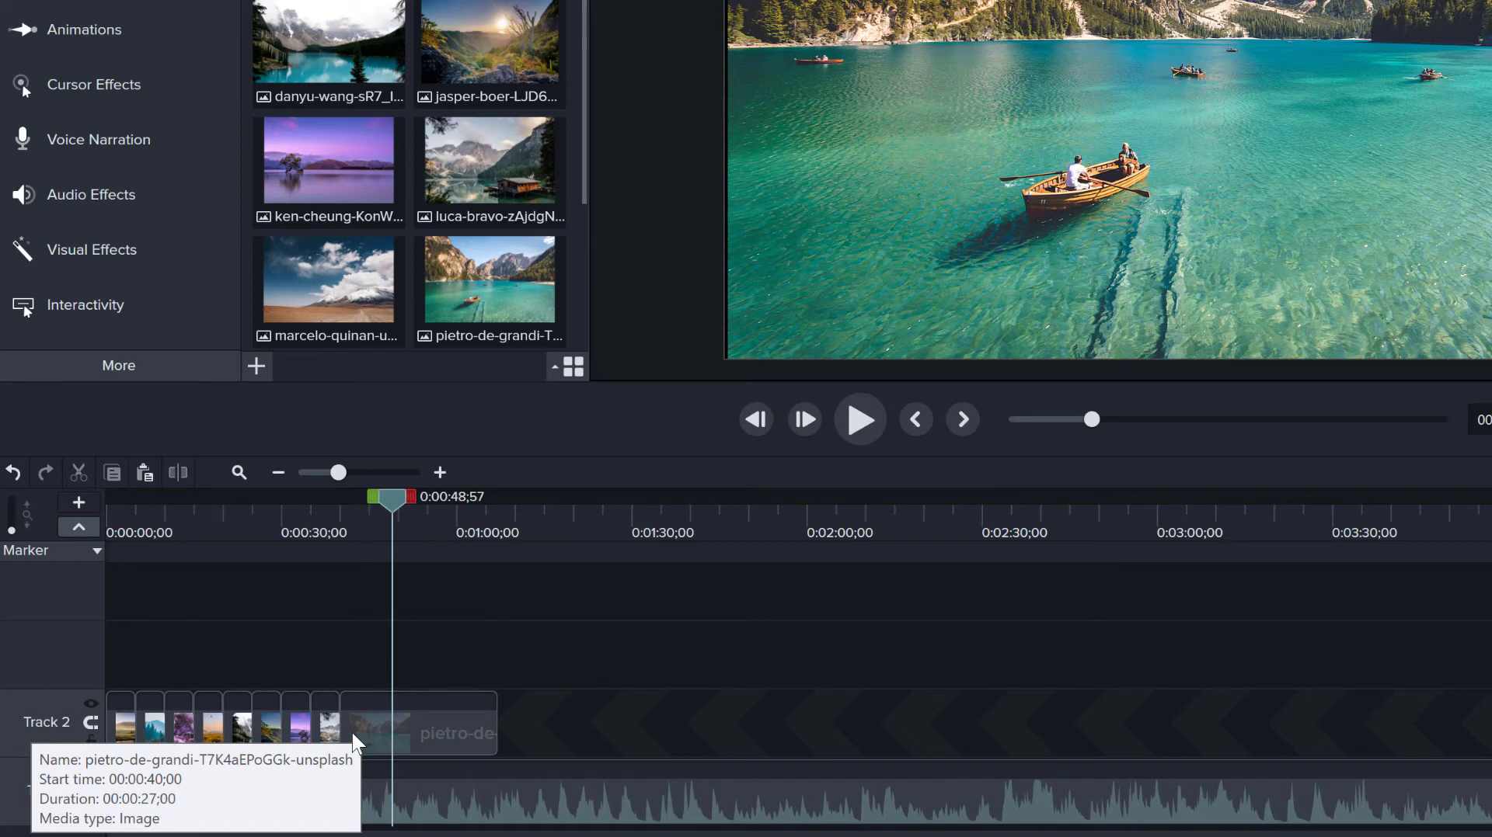
key("ctrl+z")
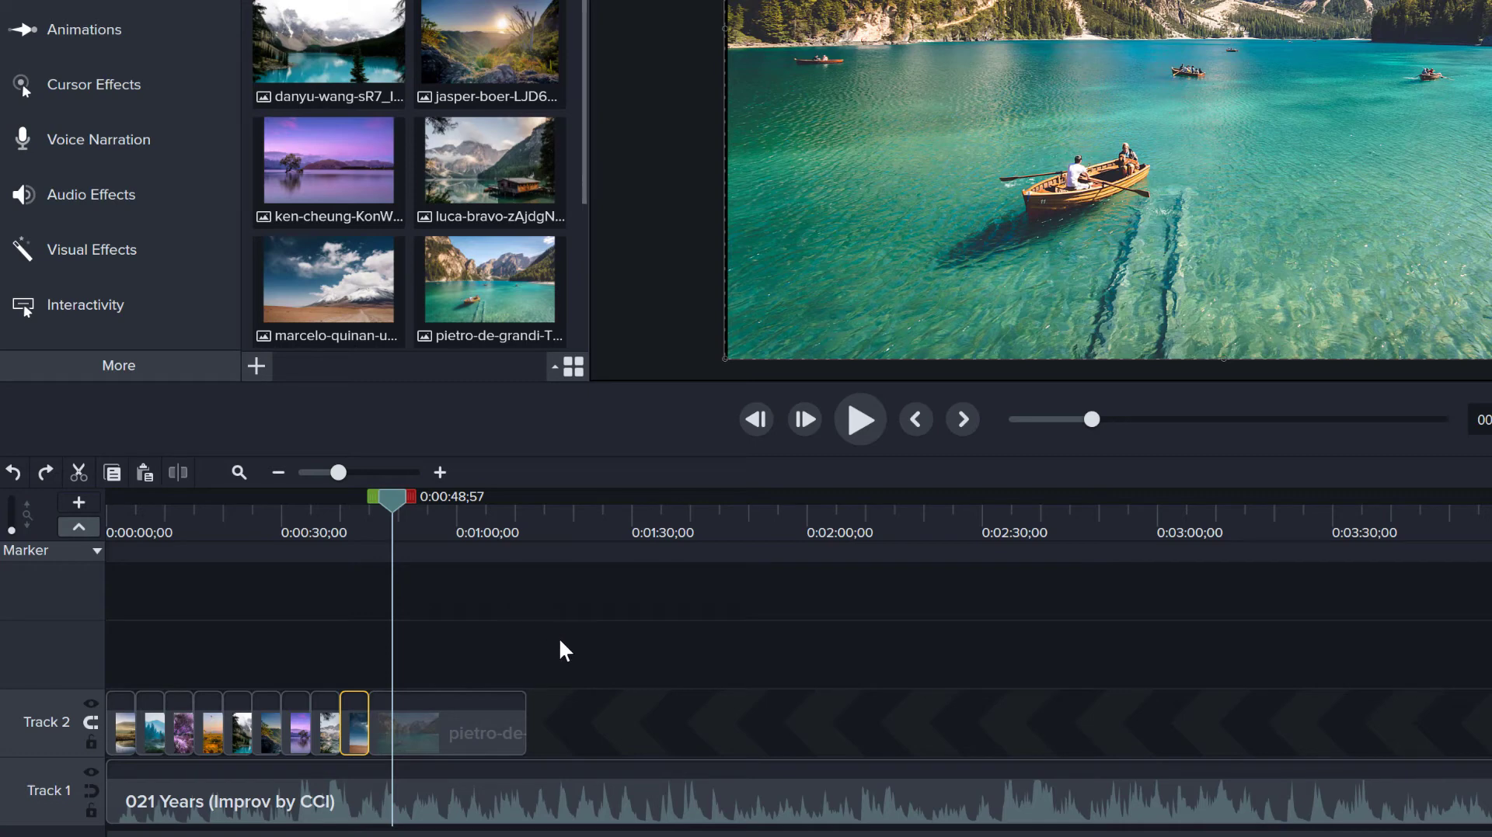
- Marquee-select all ten Track 2 clips and give each a 27-second duration
left_click_drag(562, 641, 125, 750)
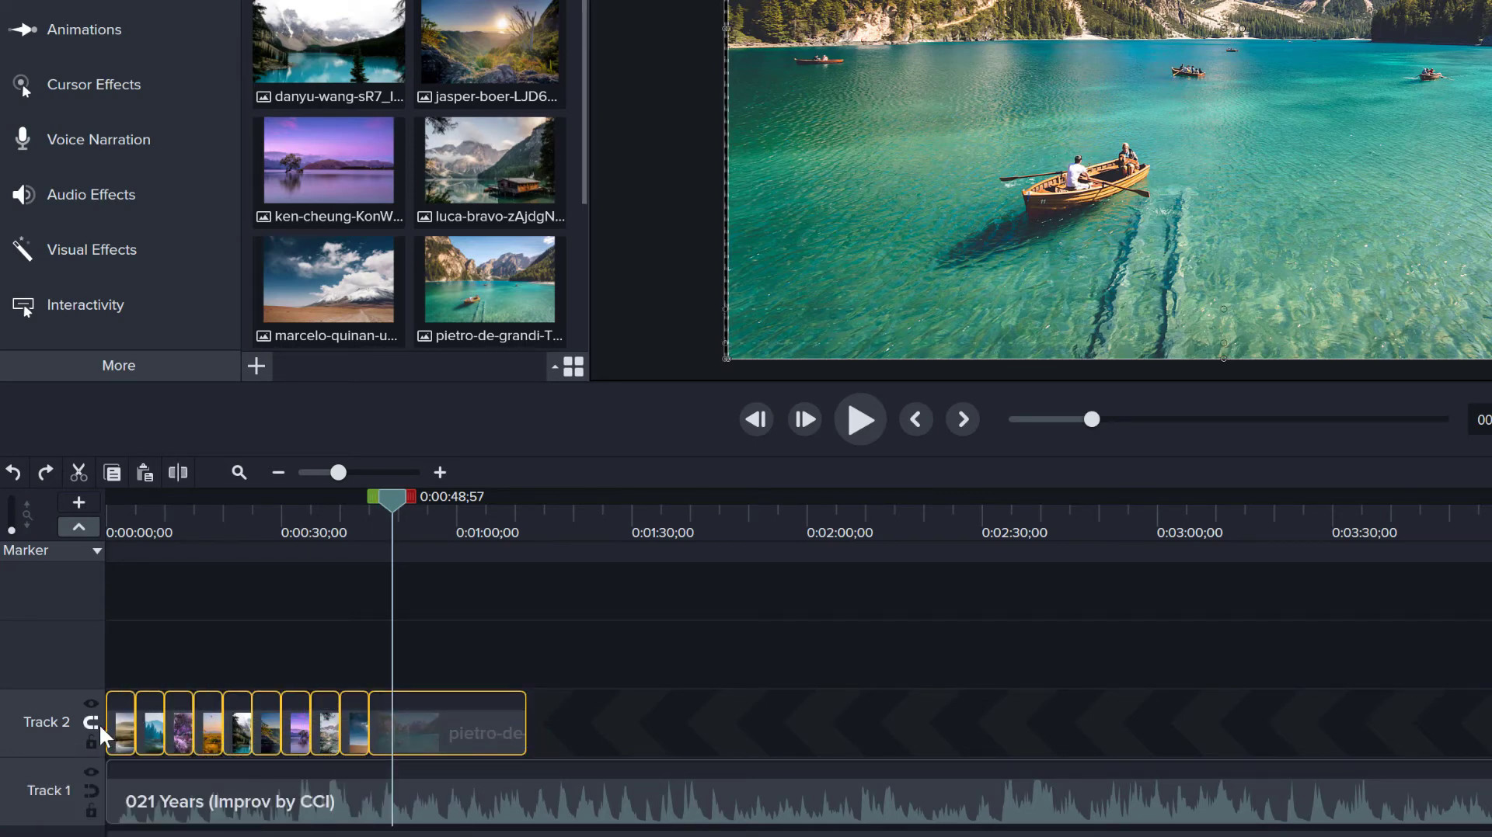
right_click(410, 734)
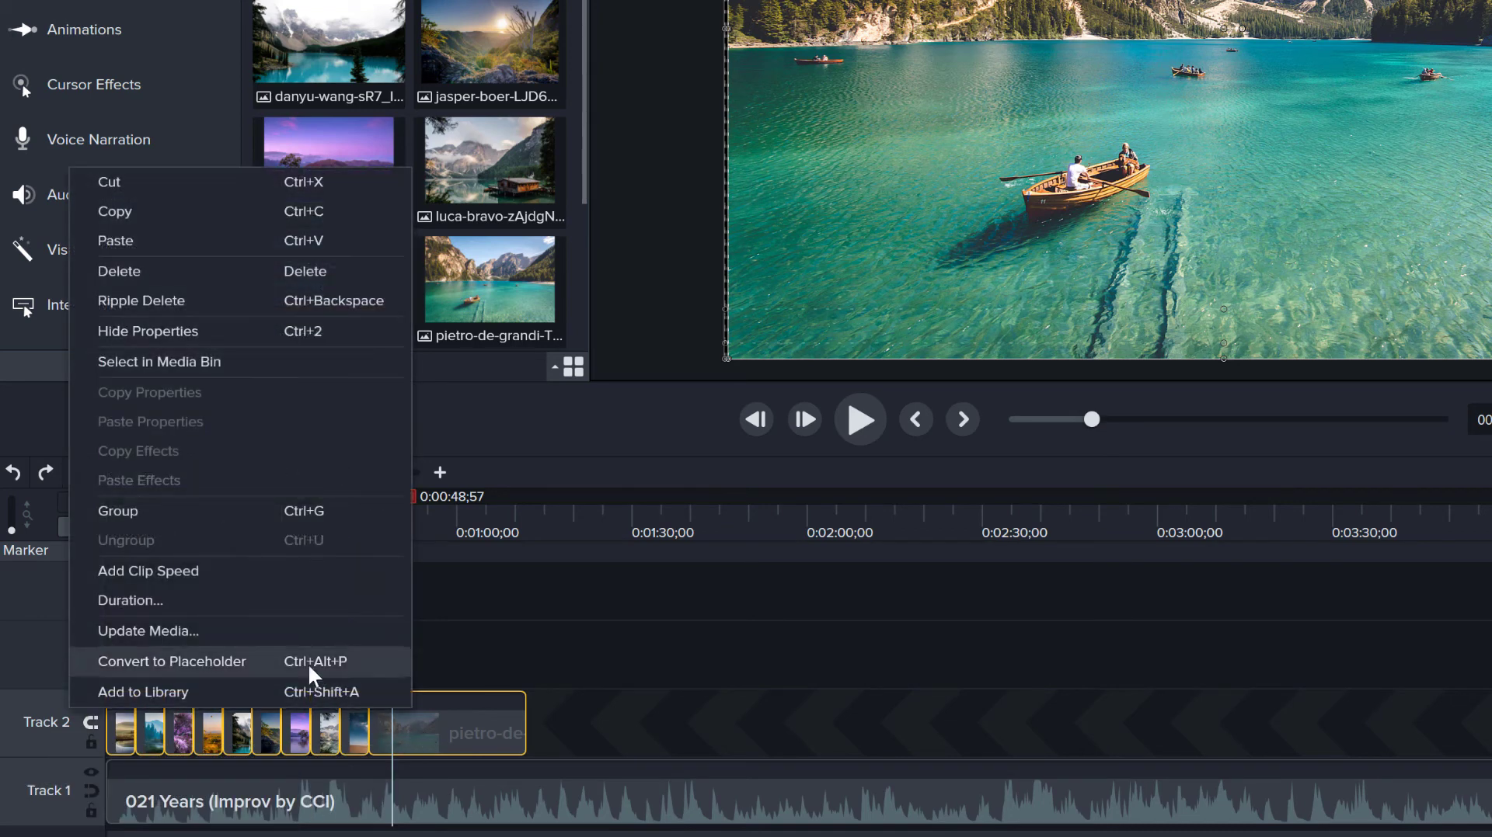
left_click(301, 603)
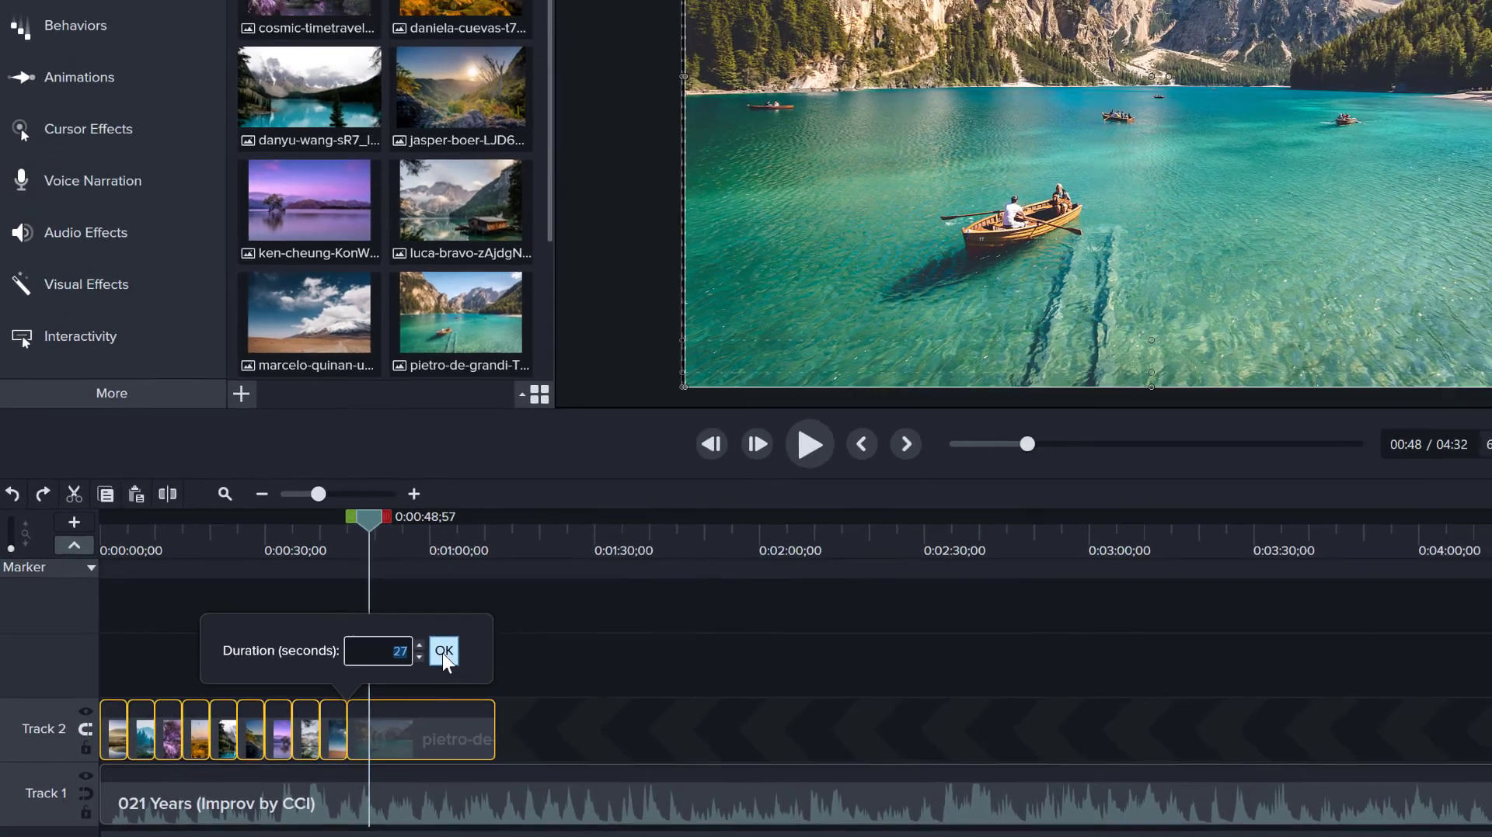
left_click(472, 640)
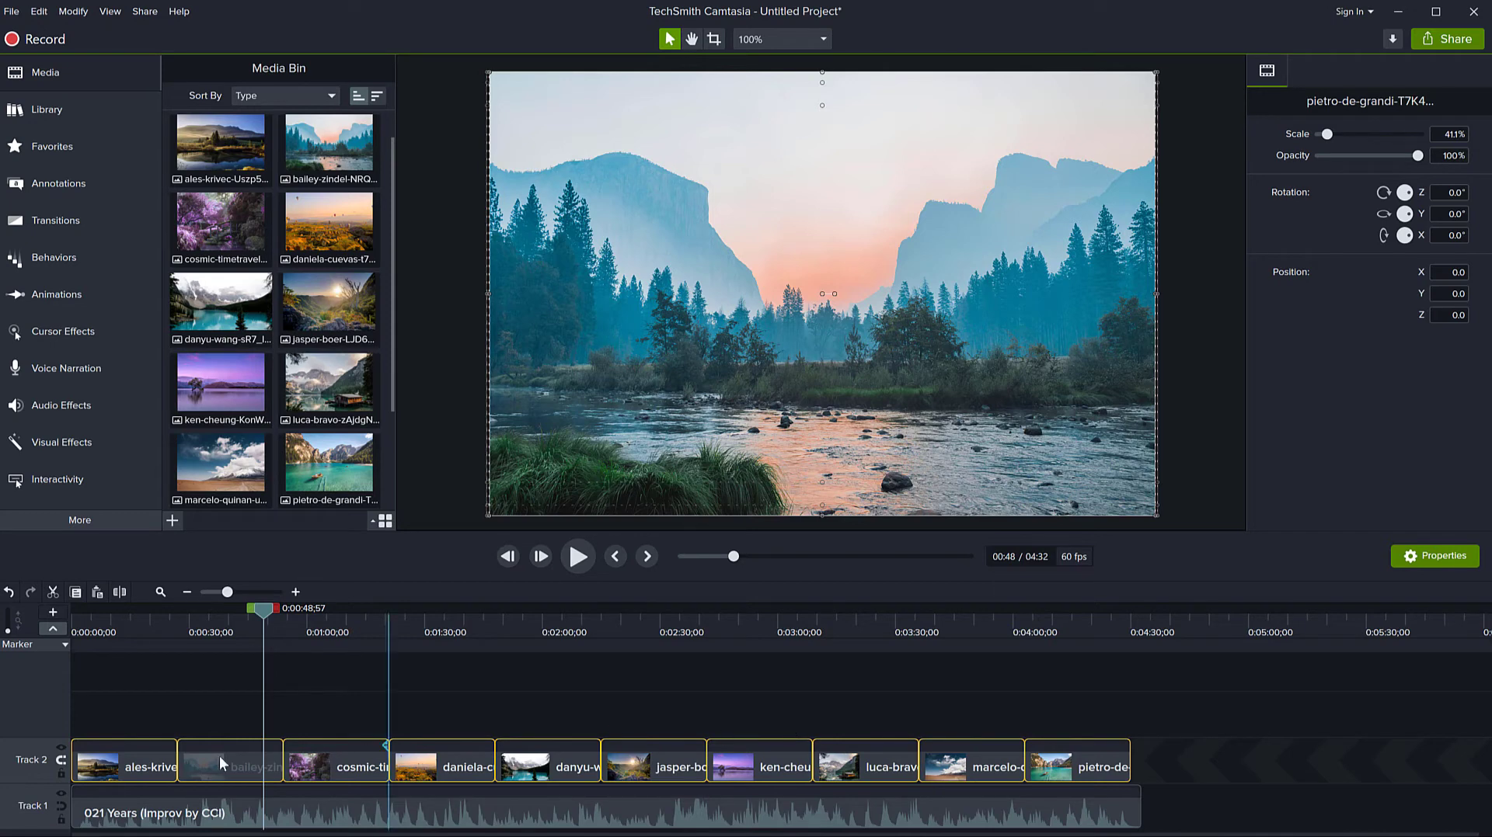
- Drag the bailey-zindel clip above Track 2 to create an empty Track 3
left_click(218, 714)
left_click(230, 769)
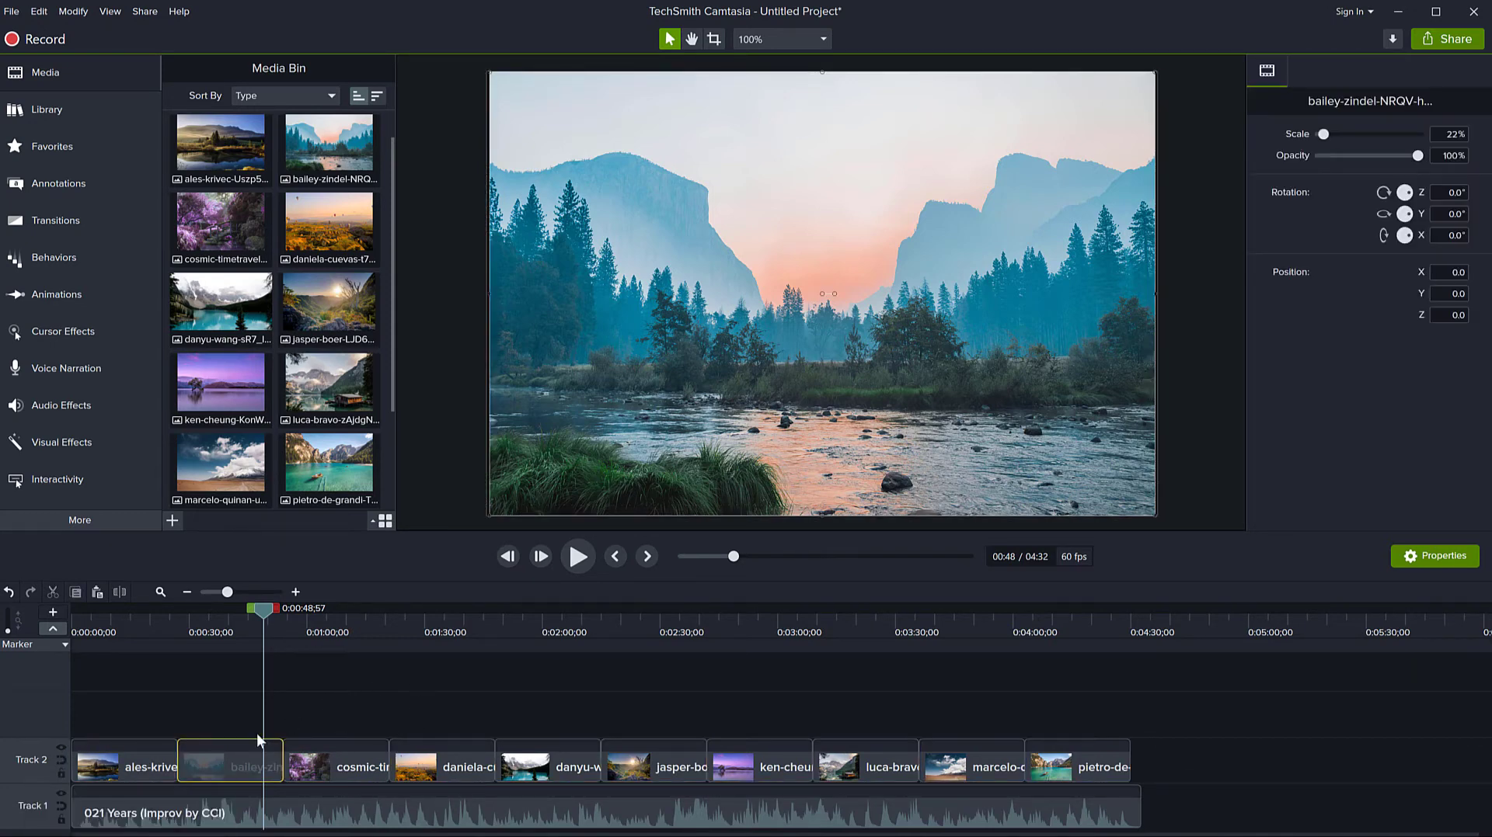
left_click_drag(250, 746, 214, 774)
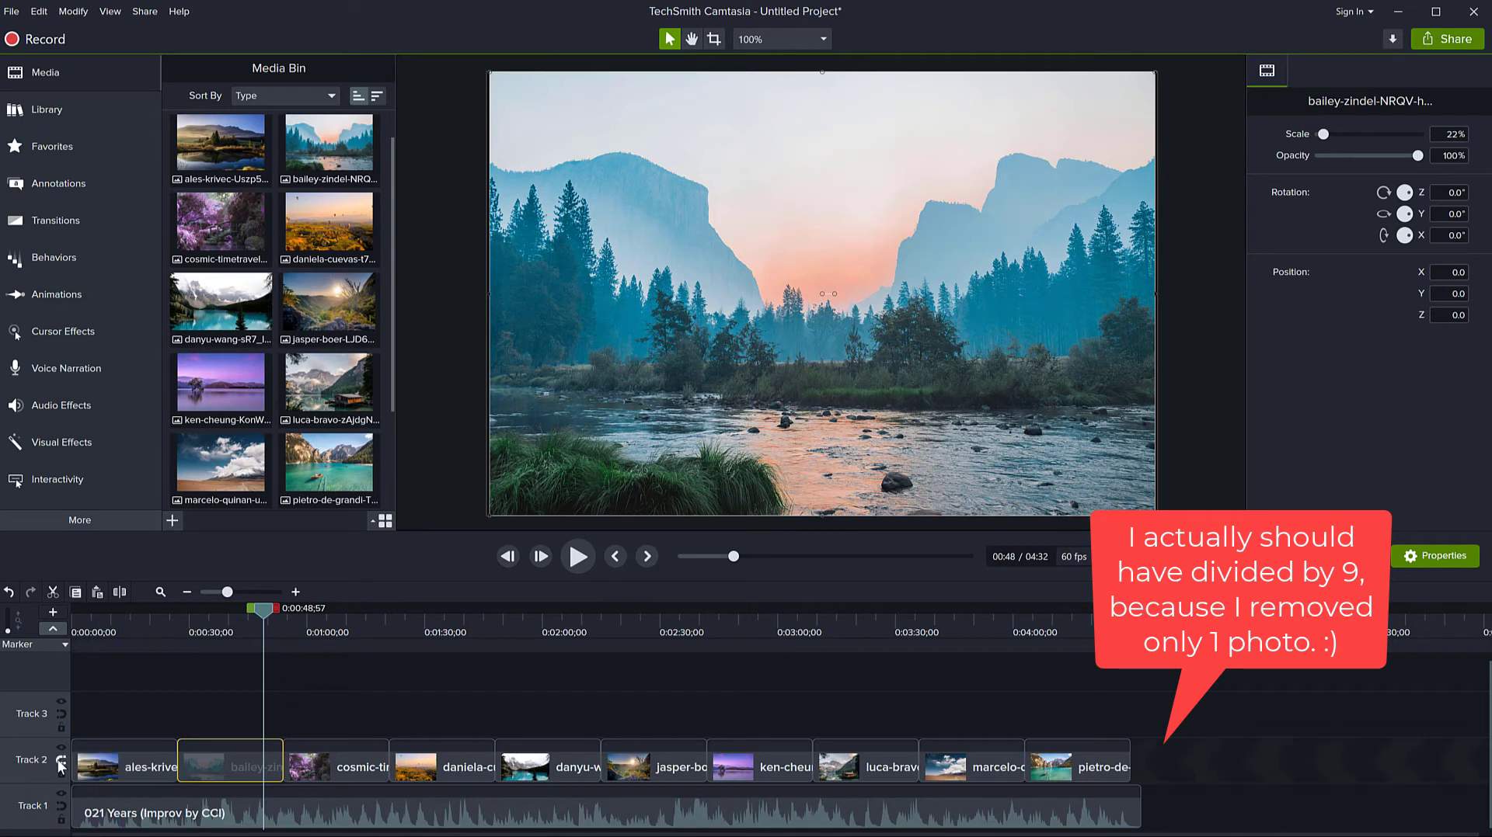
- Delete the fifth danyu-wang clip and set the nine remaining clips to 34 seconds
left_click(564, 776)
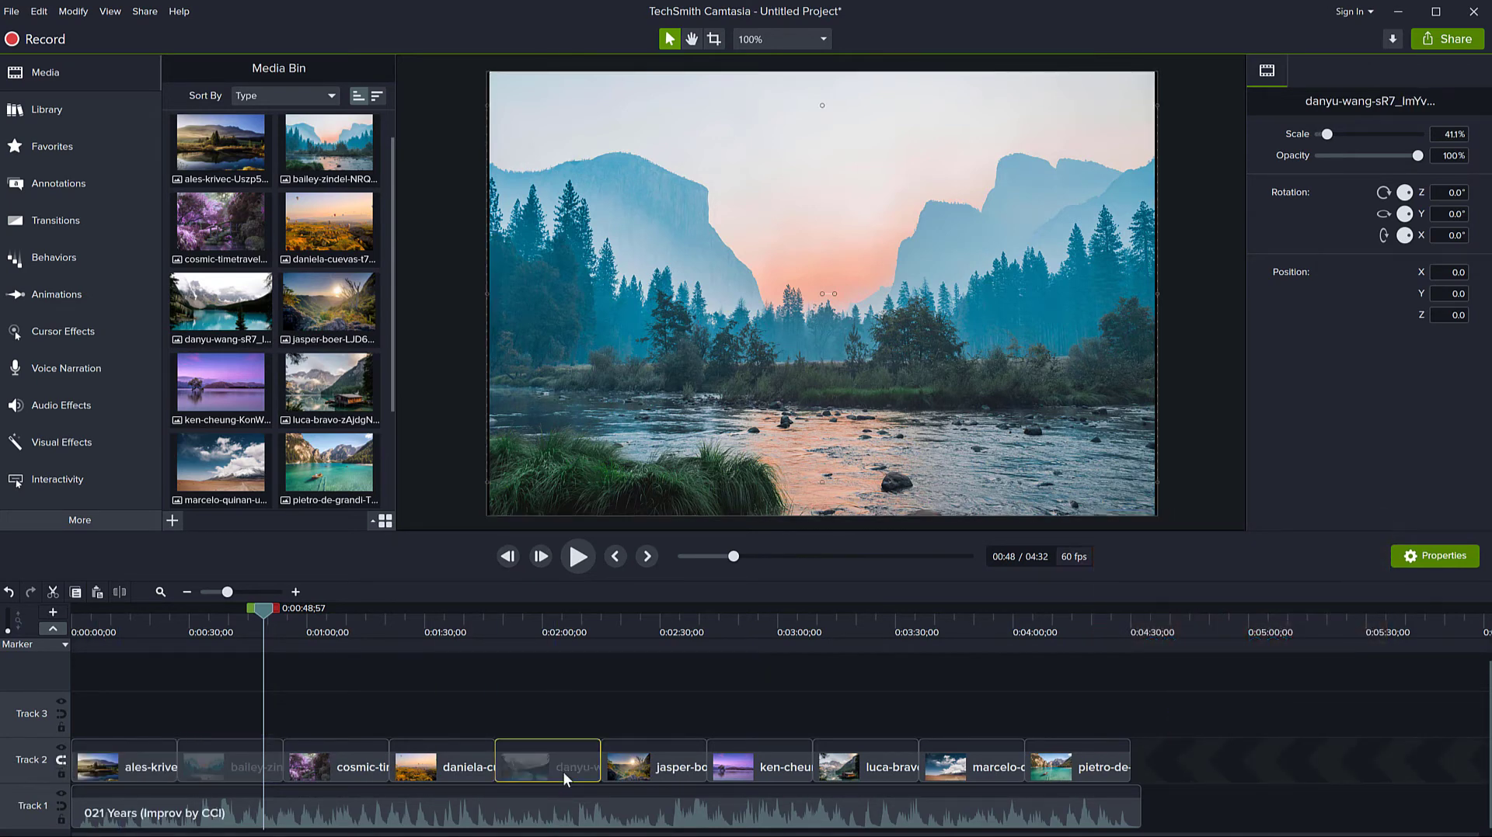
key("Delete")
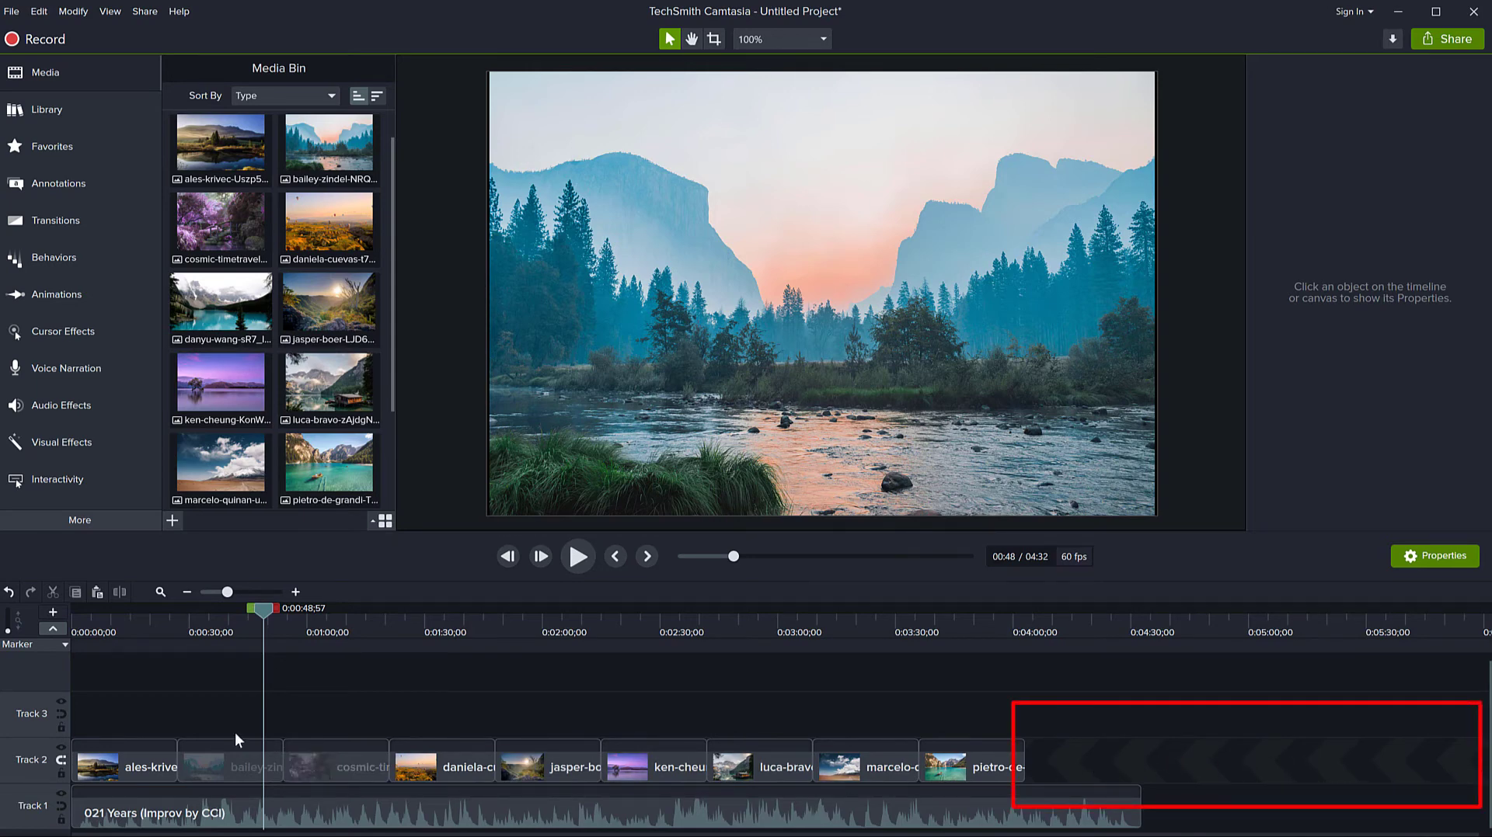
left_click_drag(124, 713, 980, 766)
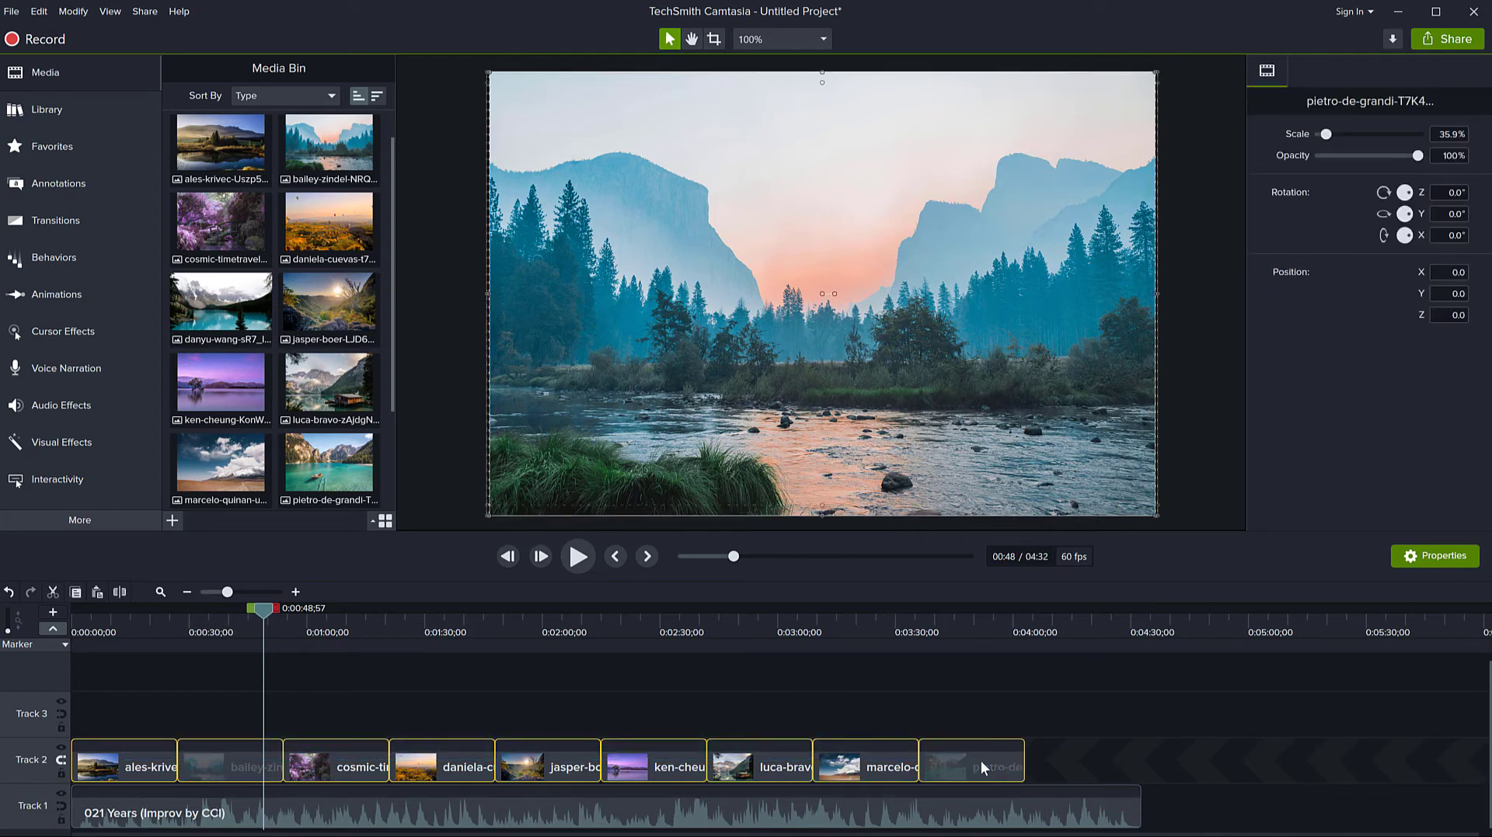
right_click(360, 768)
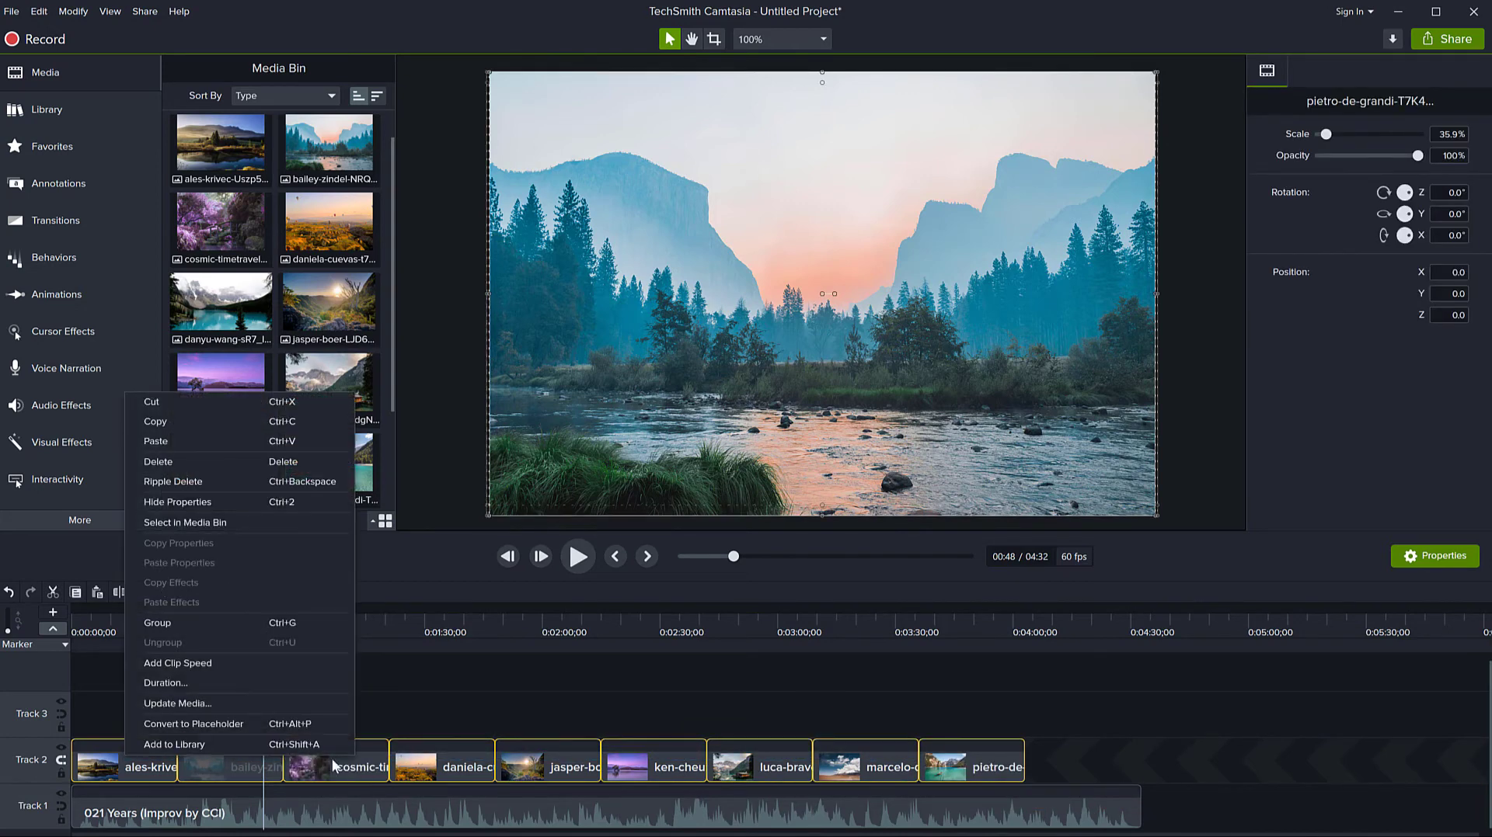
left_click(245, 683)
type("34")
left_click(987, 704)
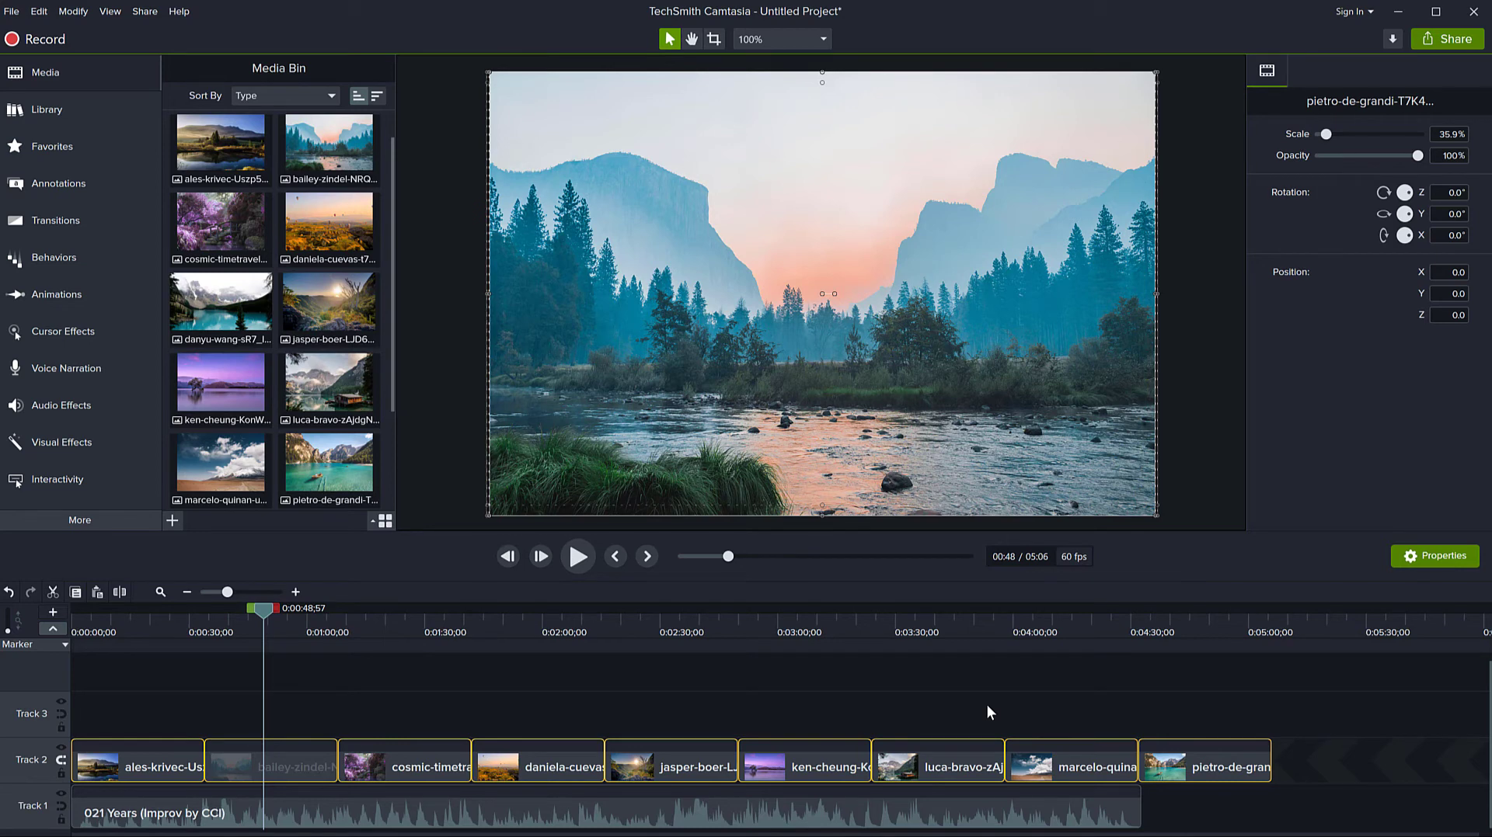
- Shorten the nine selected clips to 33 seconds, then to 31 seconds each
right_click(938, 764)
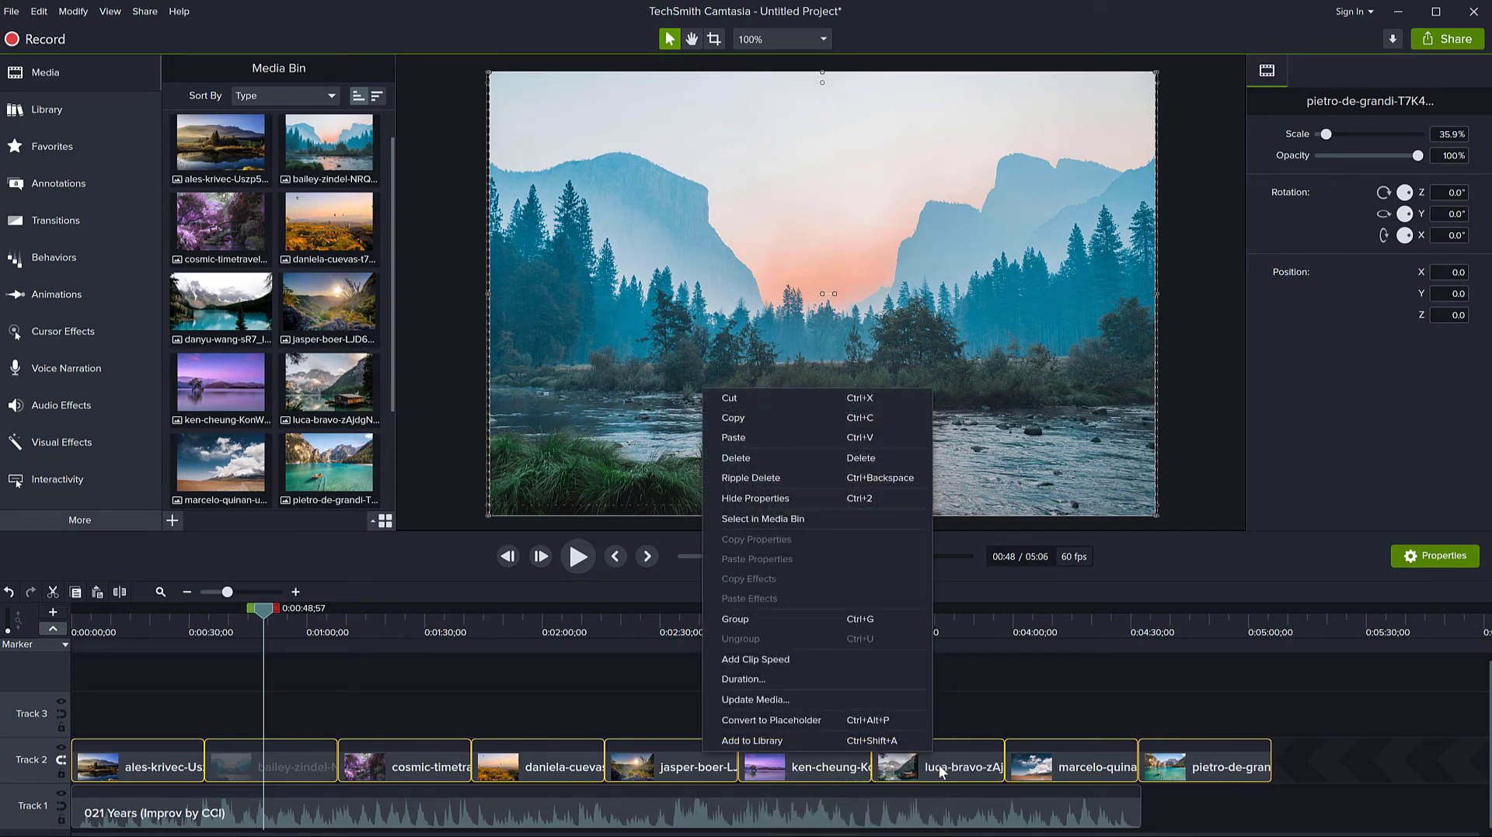
left_click(822, 677)
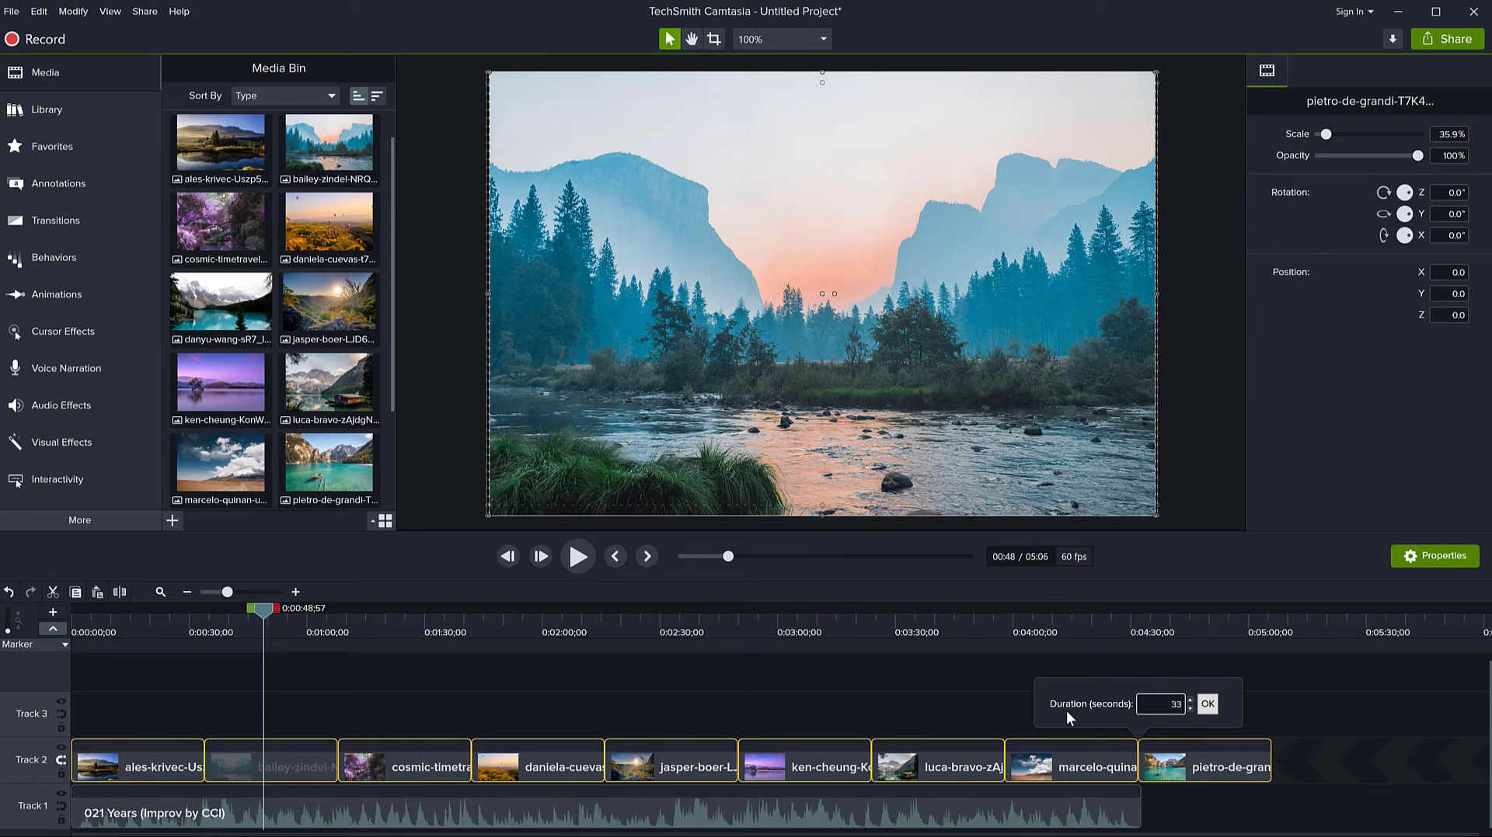
left_click(1207, 703)
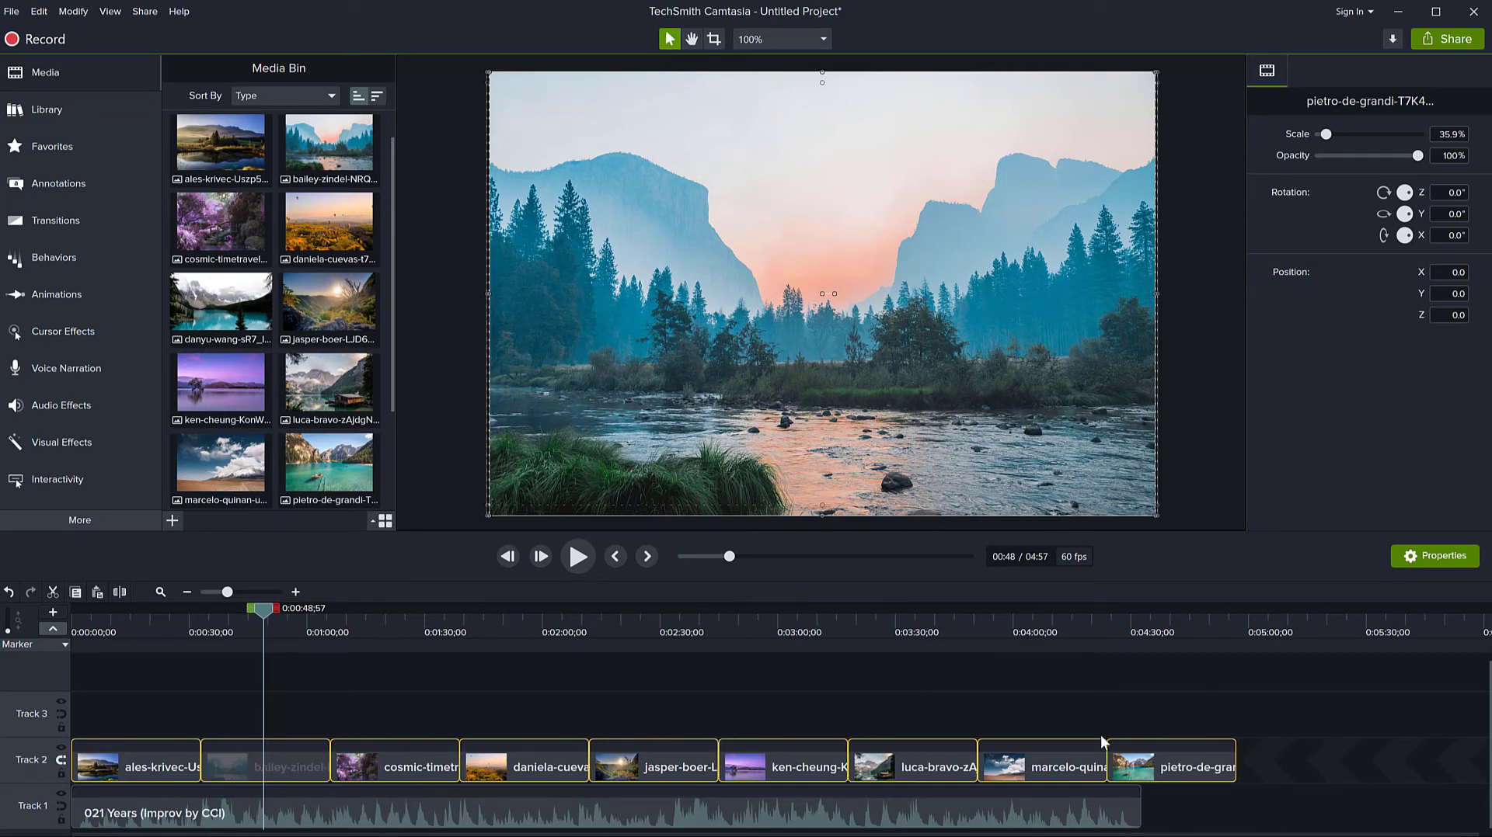
right_click(1027, 766)
left_click(906, 677)
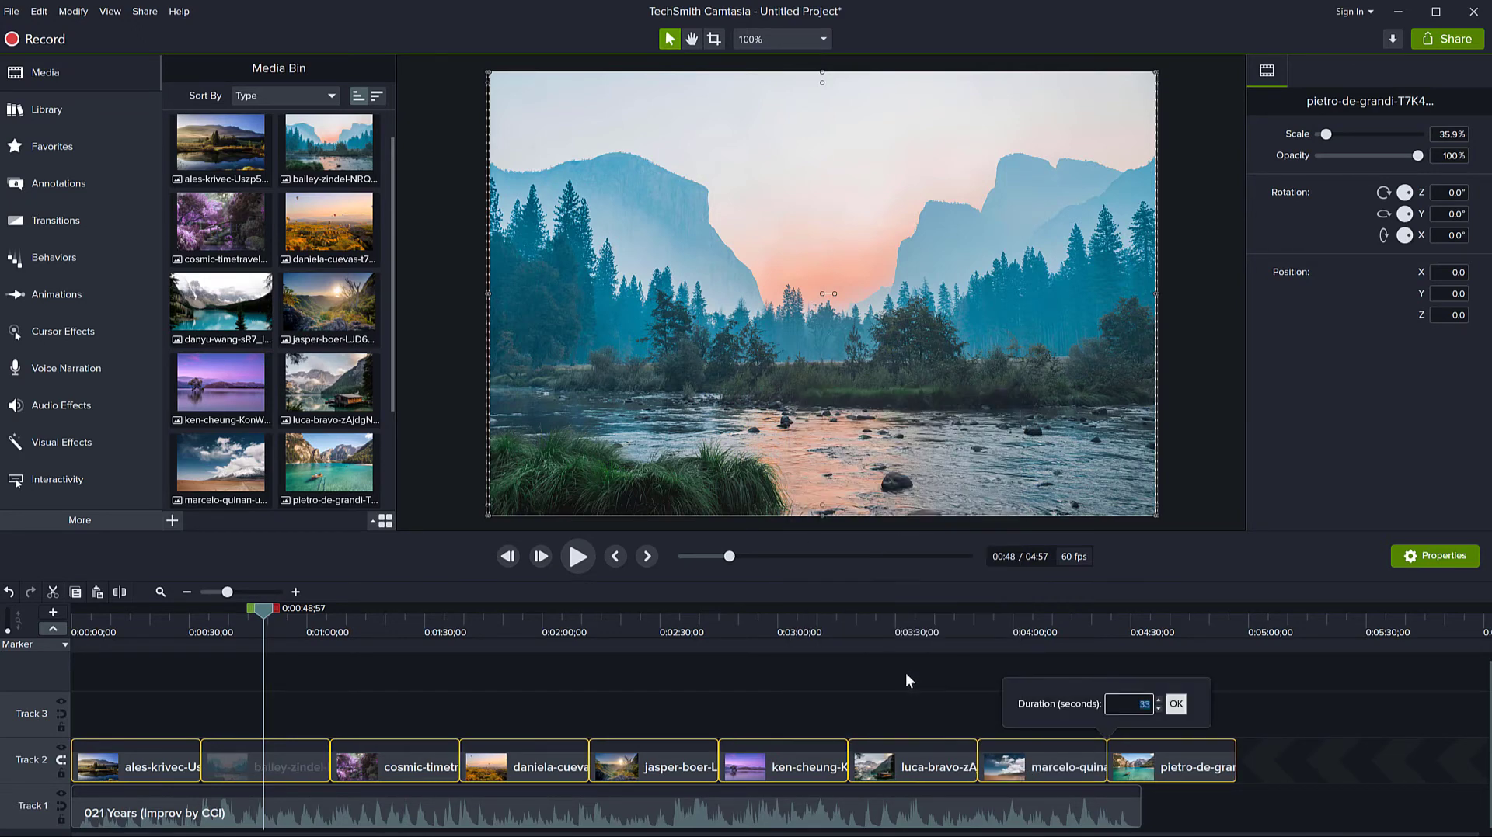
type("3")
left_click(1177, 705)
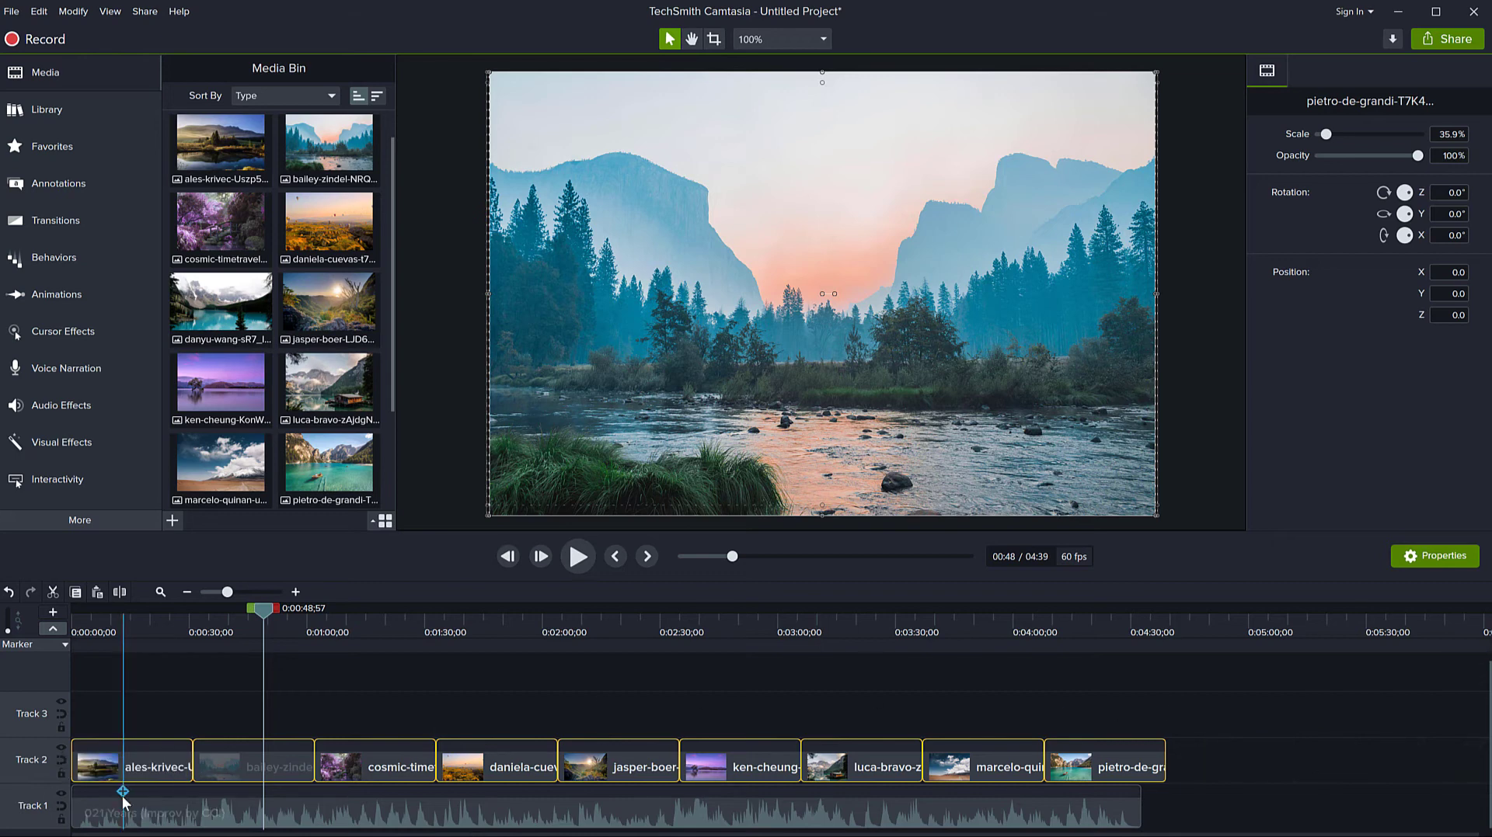
- Set the selected clips to 30 seconds each and turn off Track 2's magnetic snapping
right_click(714, 767)
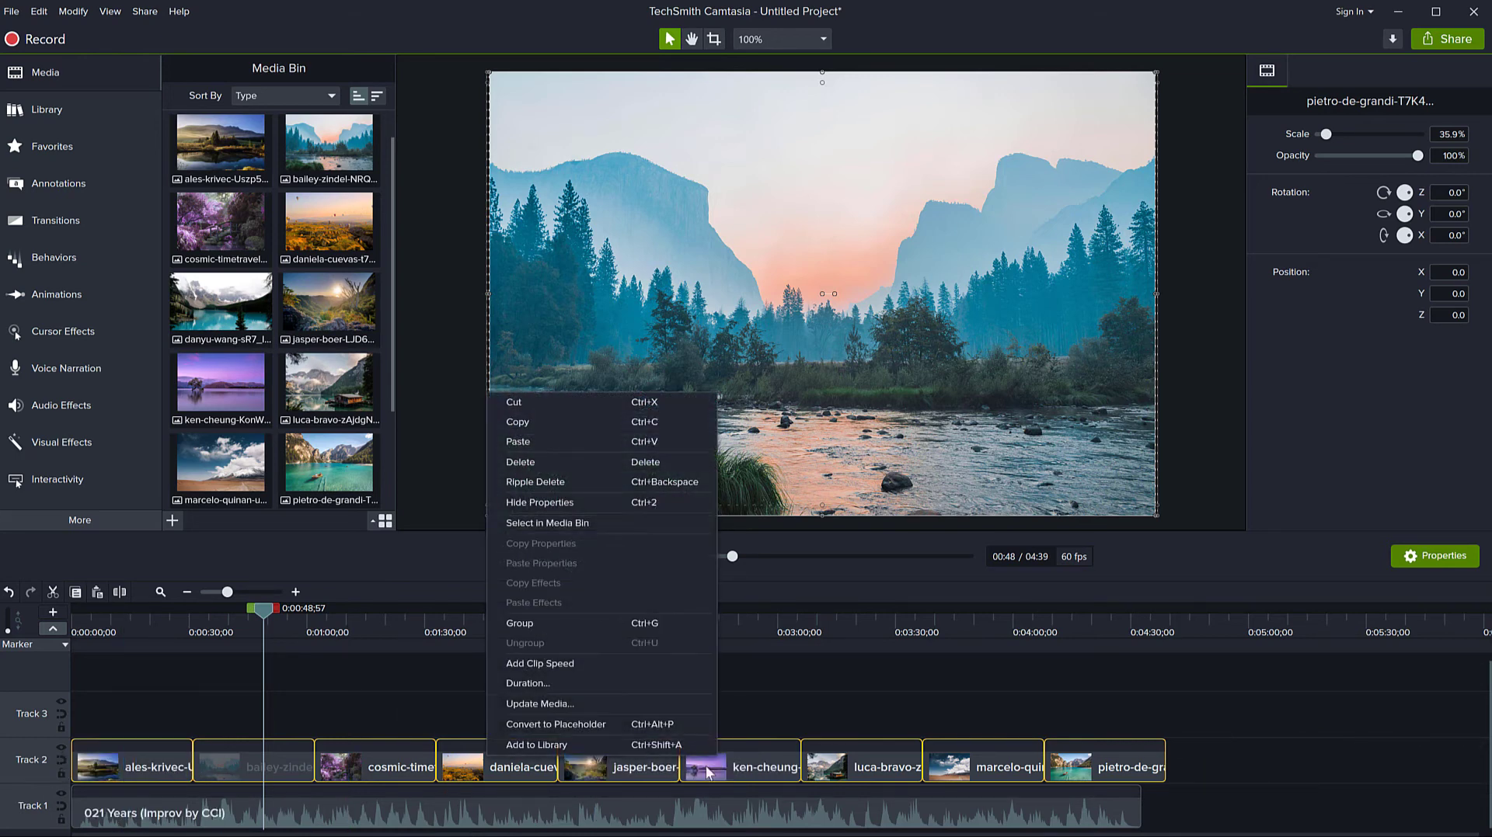
left_click(563, 683)
type("30")
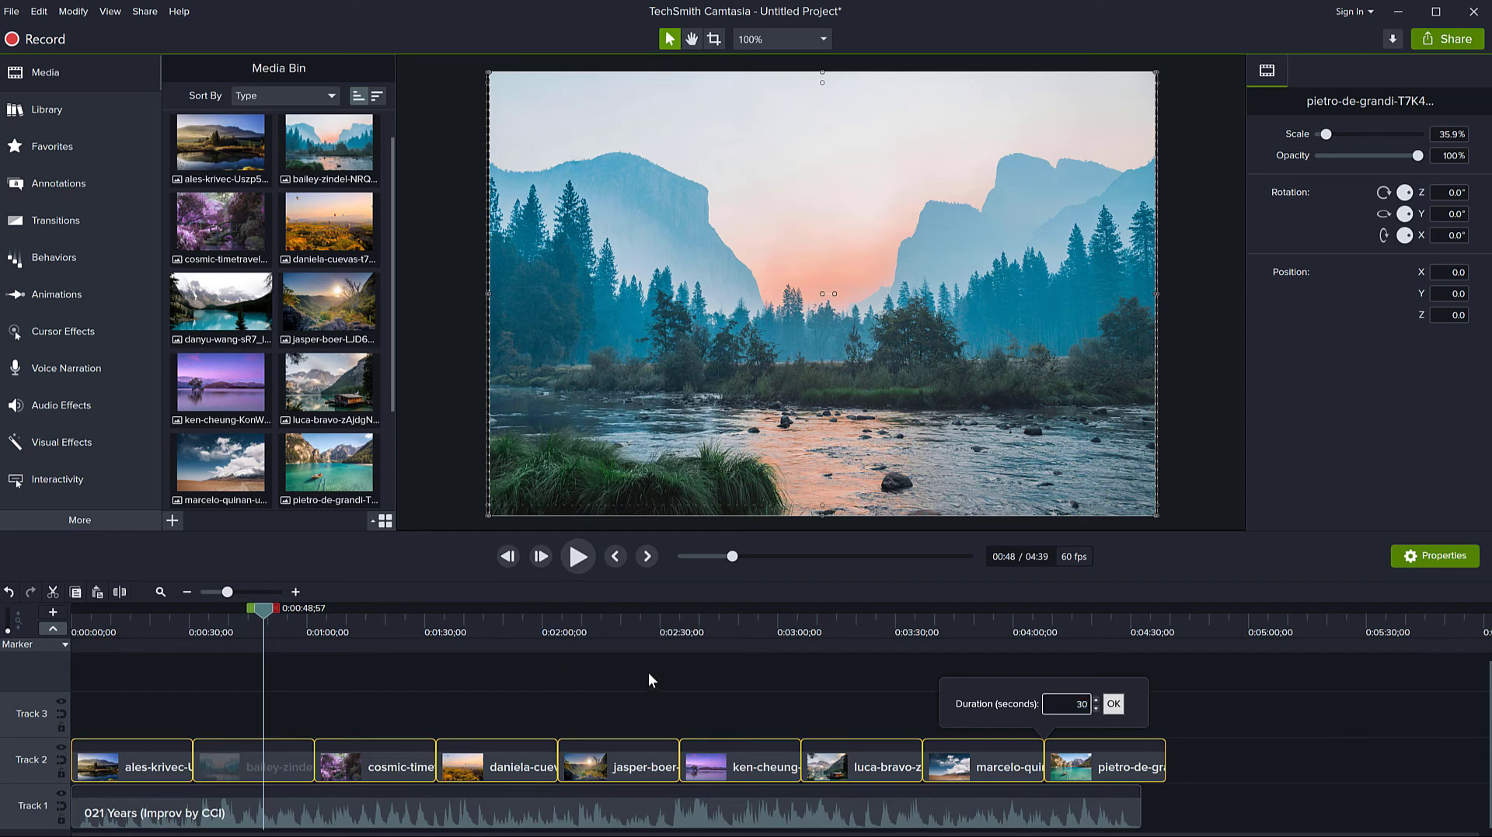
left_click(1114, 705)
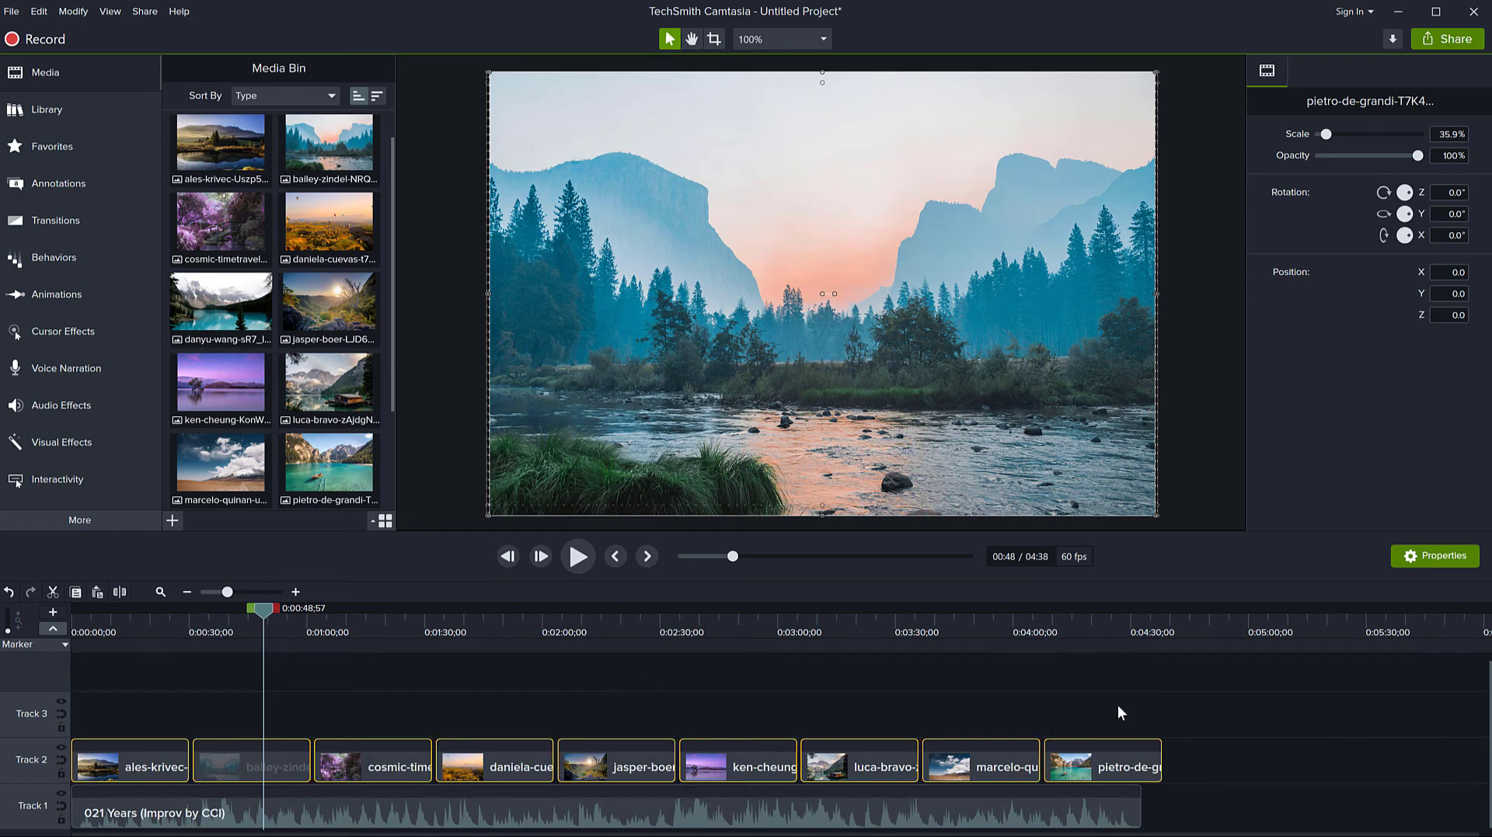
mouse_move(1096, 777)
left_click(63, 761)
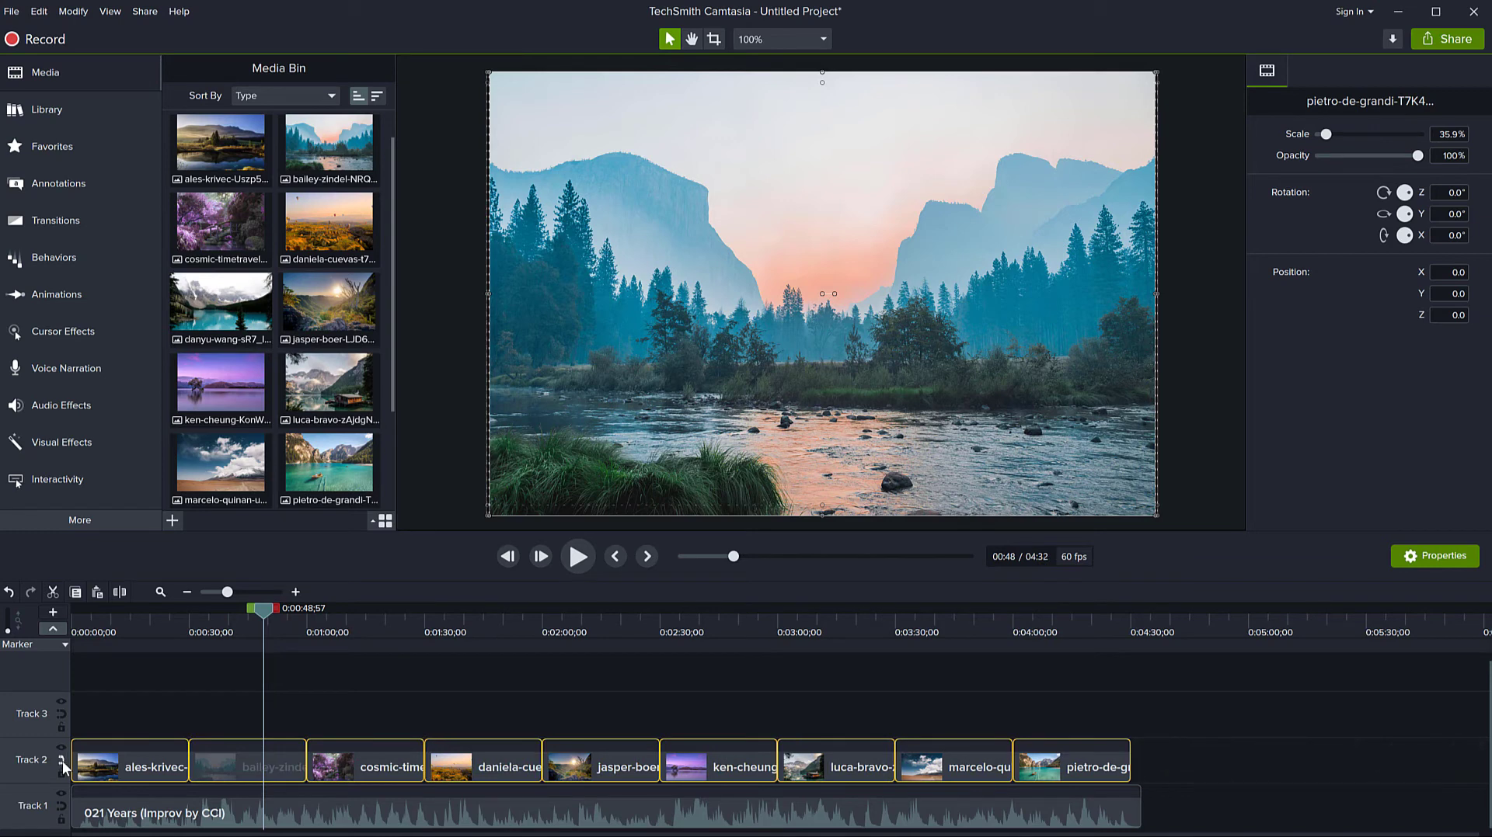
key("ctrl+z")
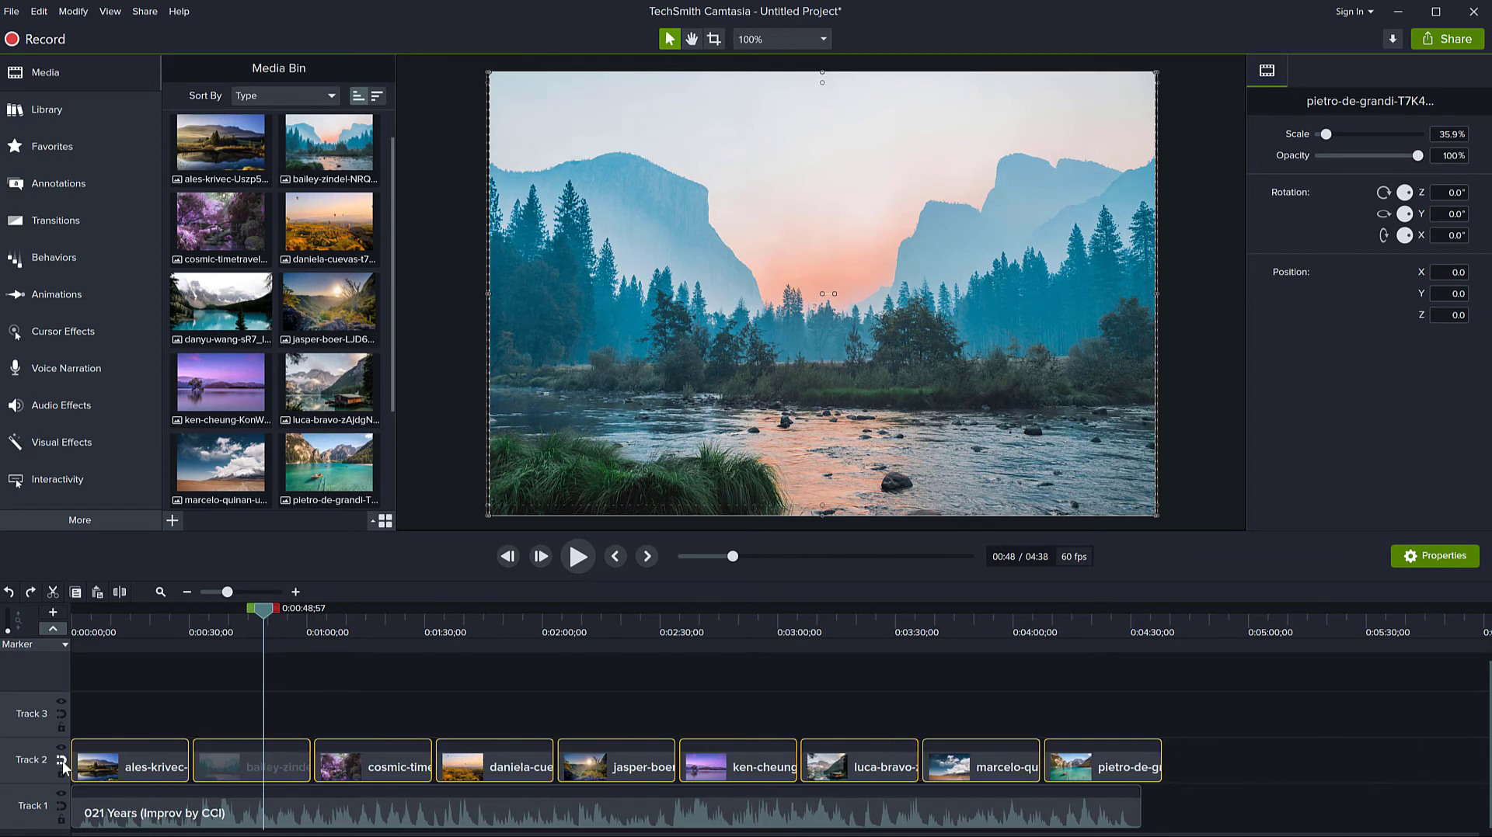
left_click(263, 707)
- Slide each clip from bailey-zindel to pietro-de-grandi left against its neighbour, then deselect
left_click_drag(250, 764, 242, 765)
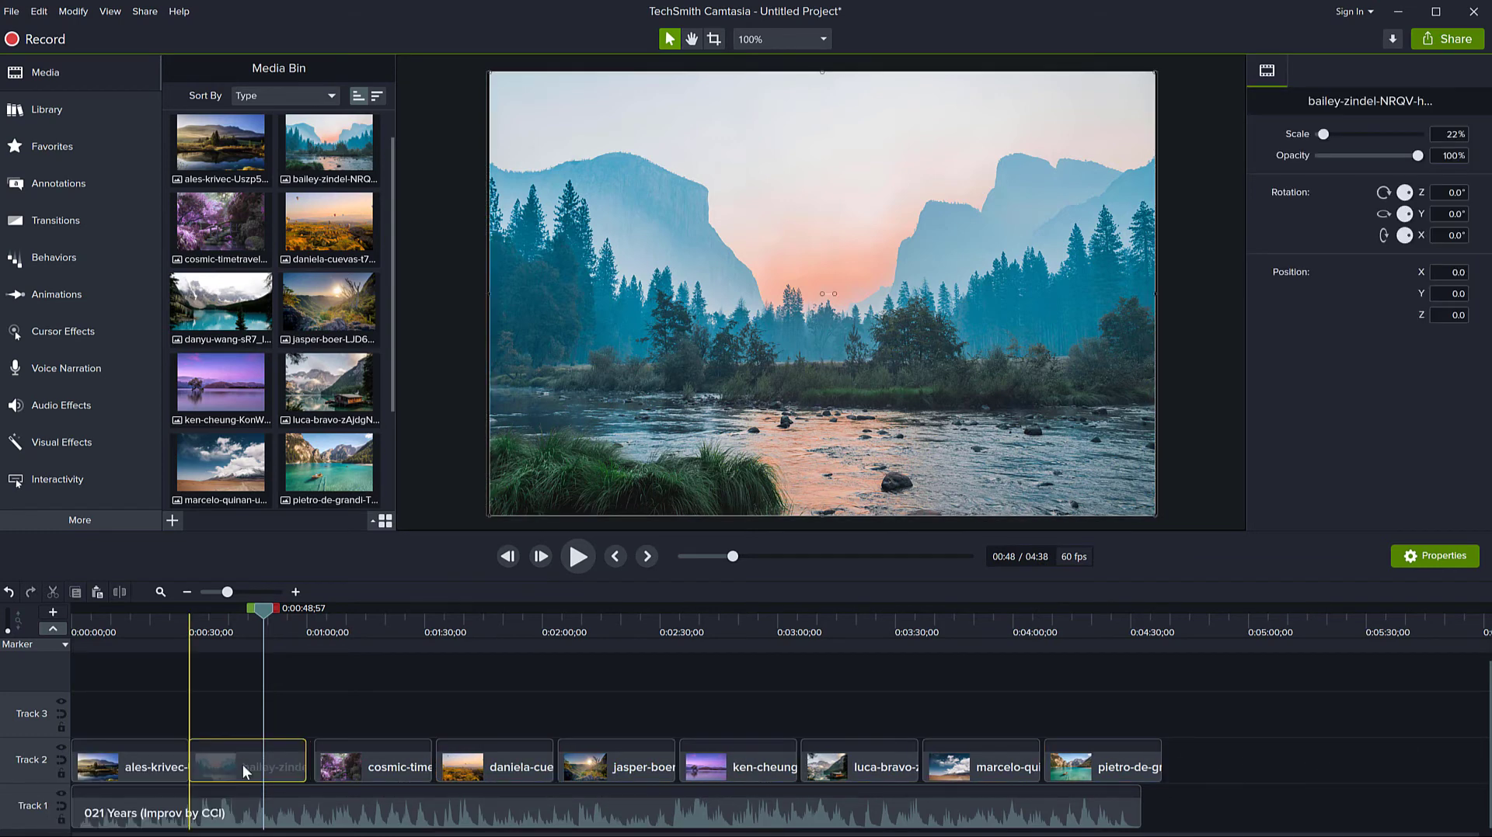
left_click(340, 766)
left_click_drag(468, 767, 458, 767)
left_click_drag(585, 767, 573, 768)
left_click_drag(707, 770, 688, 771)
left_click_drag(842, 772, 823, 772)
left_click_drag(943, 767, 920, 768)
left_click_drag(1079, 771, 1045, 776)
left_click(984, 717)
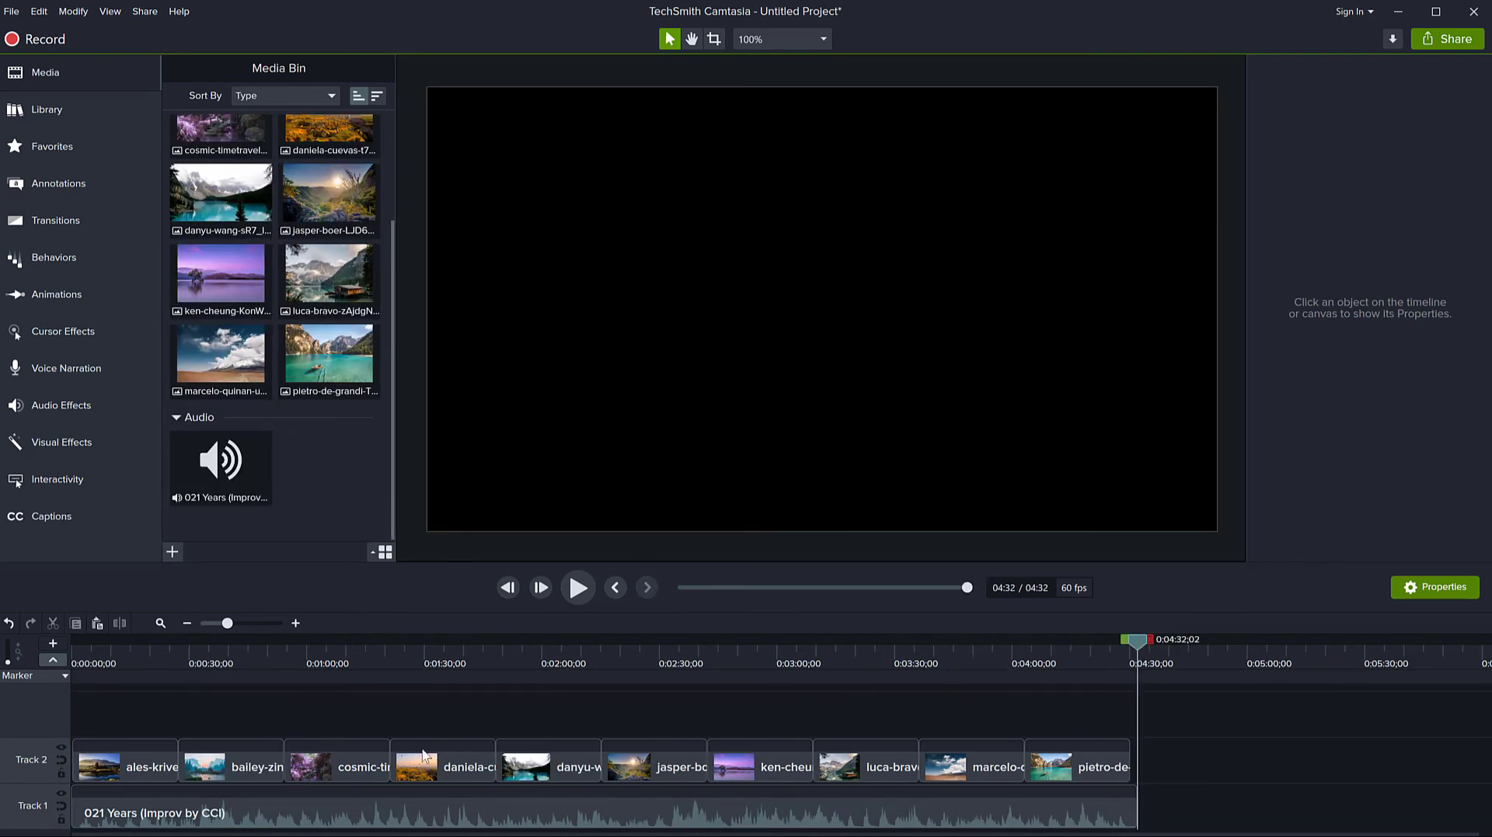
- Apply the Fade transition to both ends of every selected Track 2 photo clip
left_click_drag(122, 701, 1085, 772)
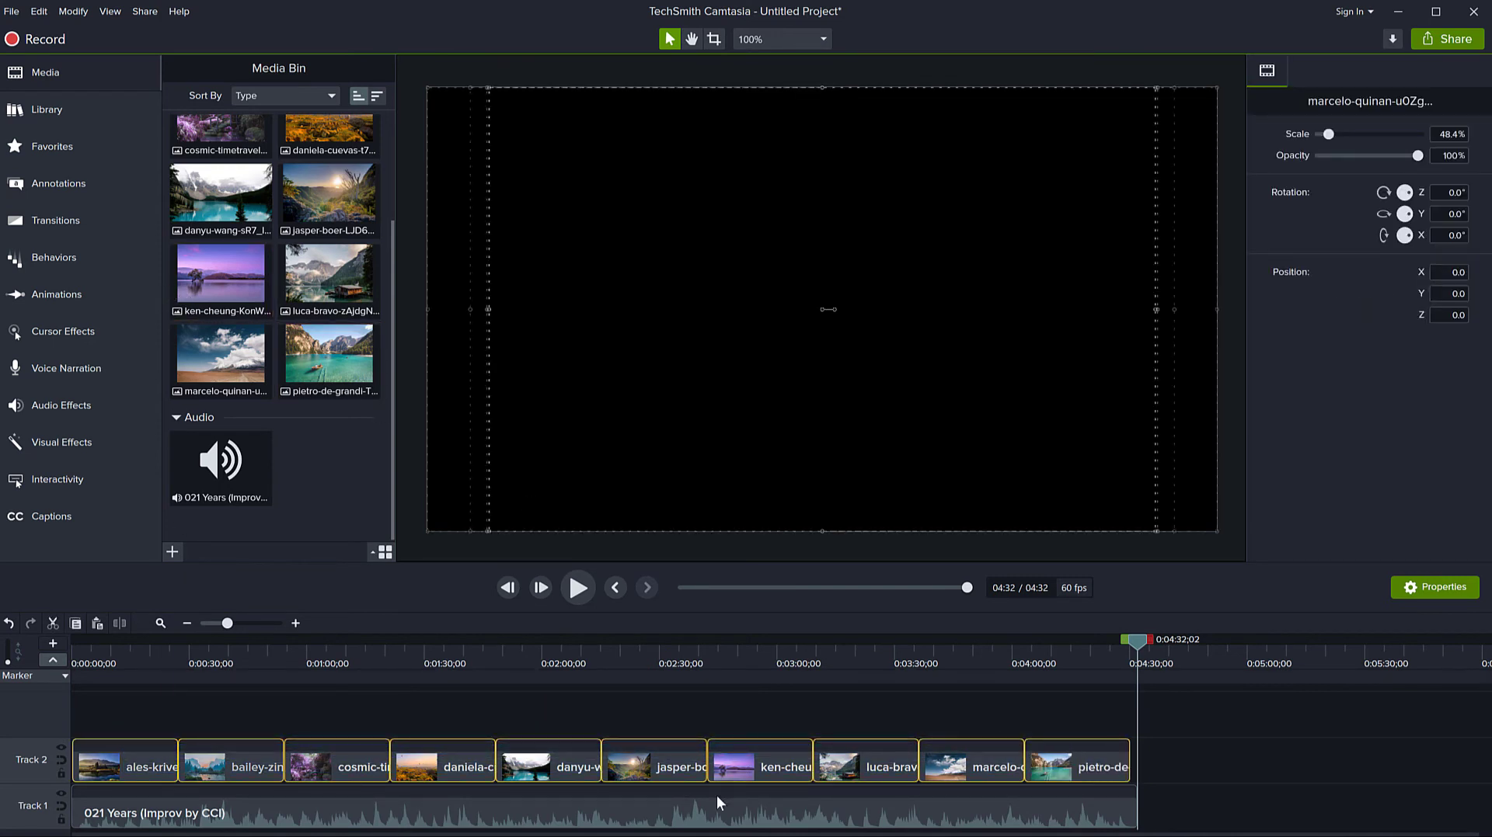
left_click(57, 220)
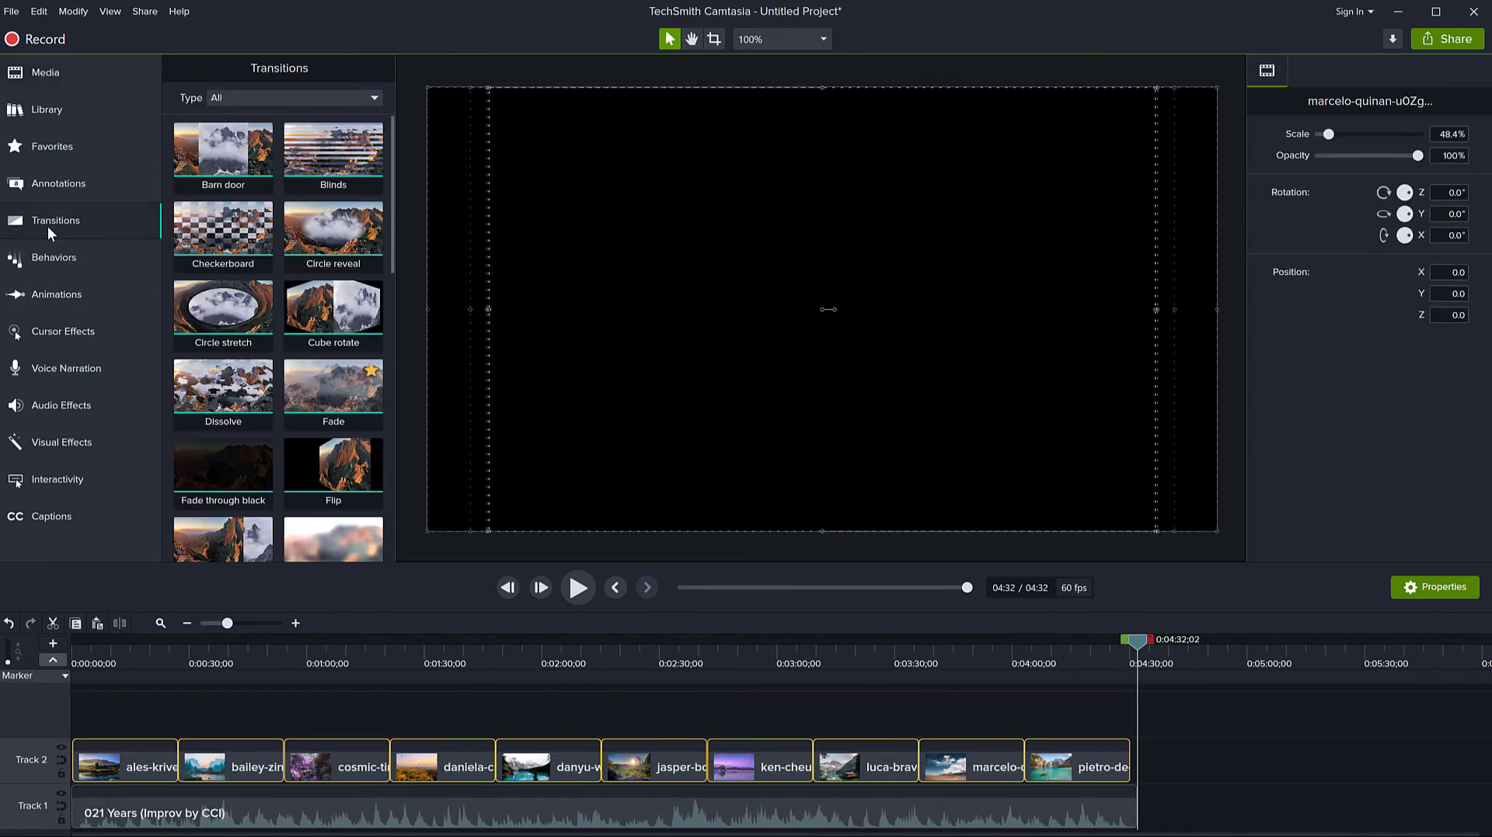
left_click_drag(344, 399, 339, 760)
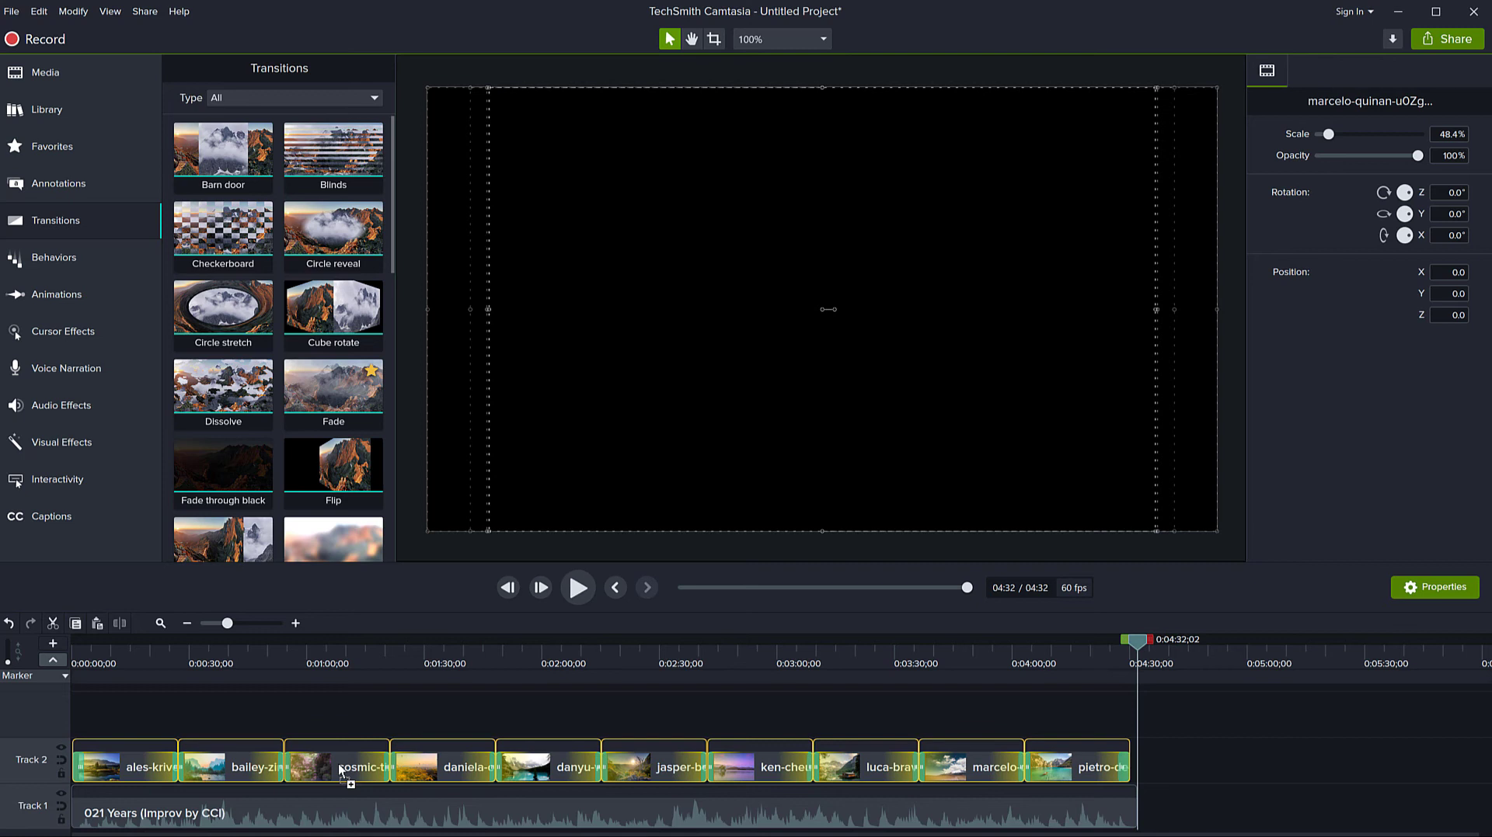
left_click_drag(338, 763, 338, 763)
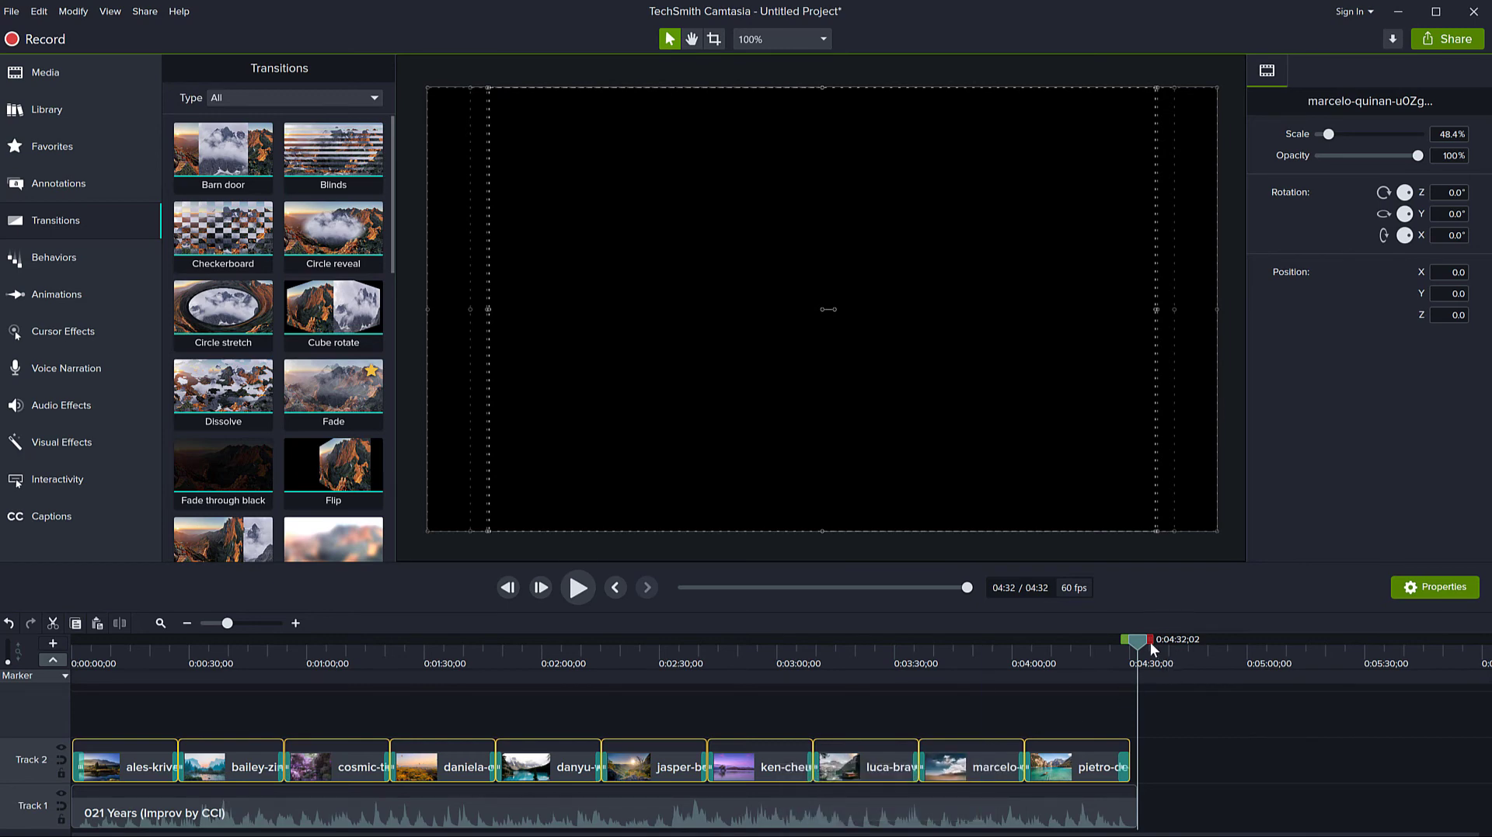
left_click_drag(1101, 654, 702, 704)
- Preview the fades from 2:20 and again from 3:07, stopping at 3:11, then deselect
key("space")
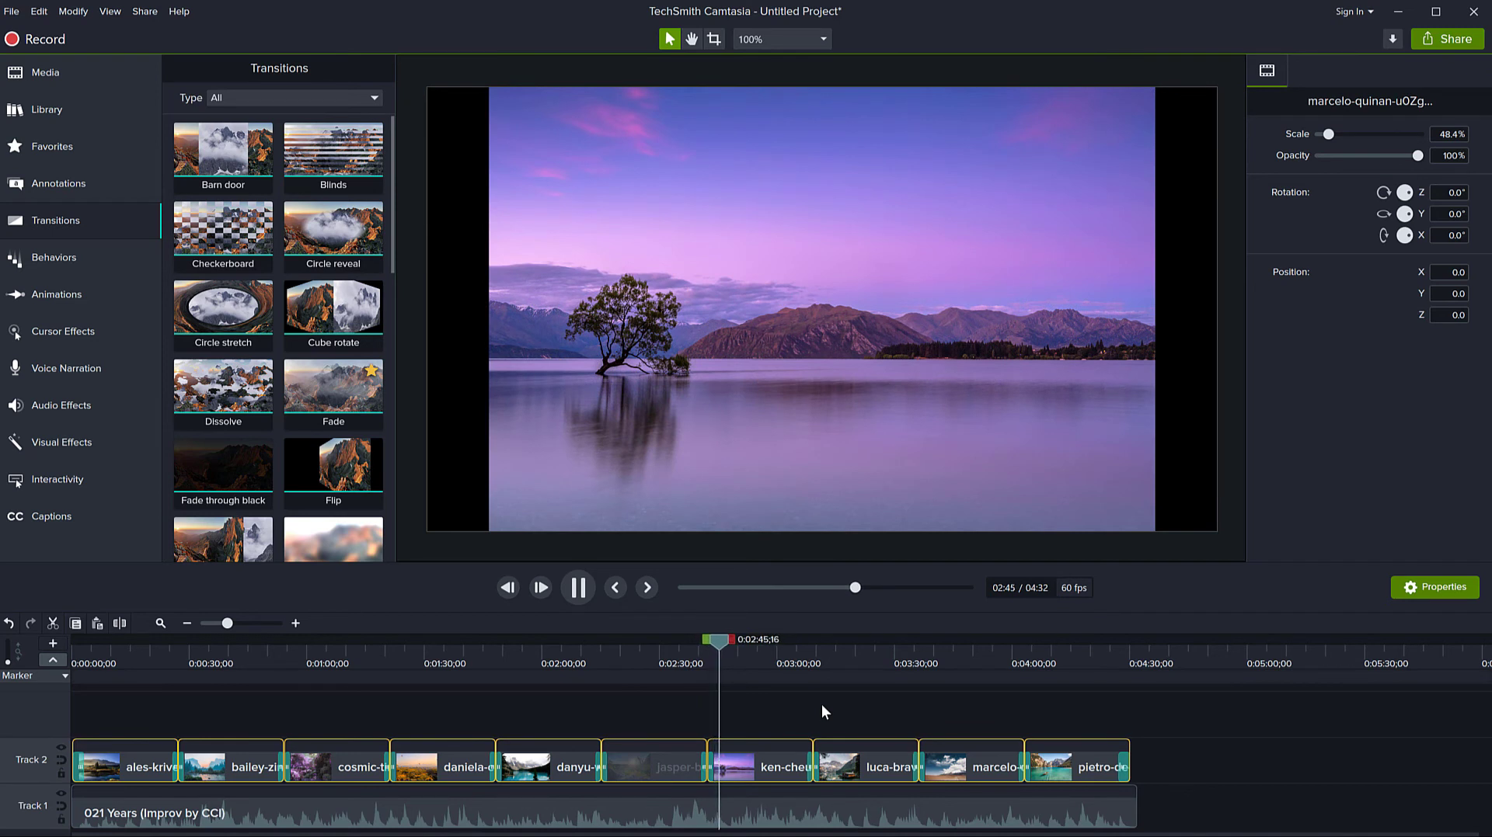
left_click_drag(721, 641, 800, 650)
key("space")
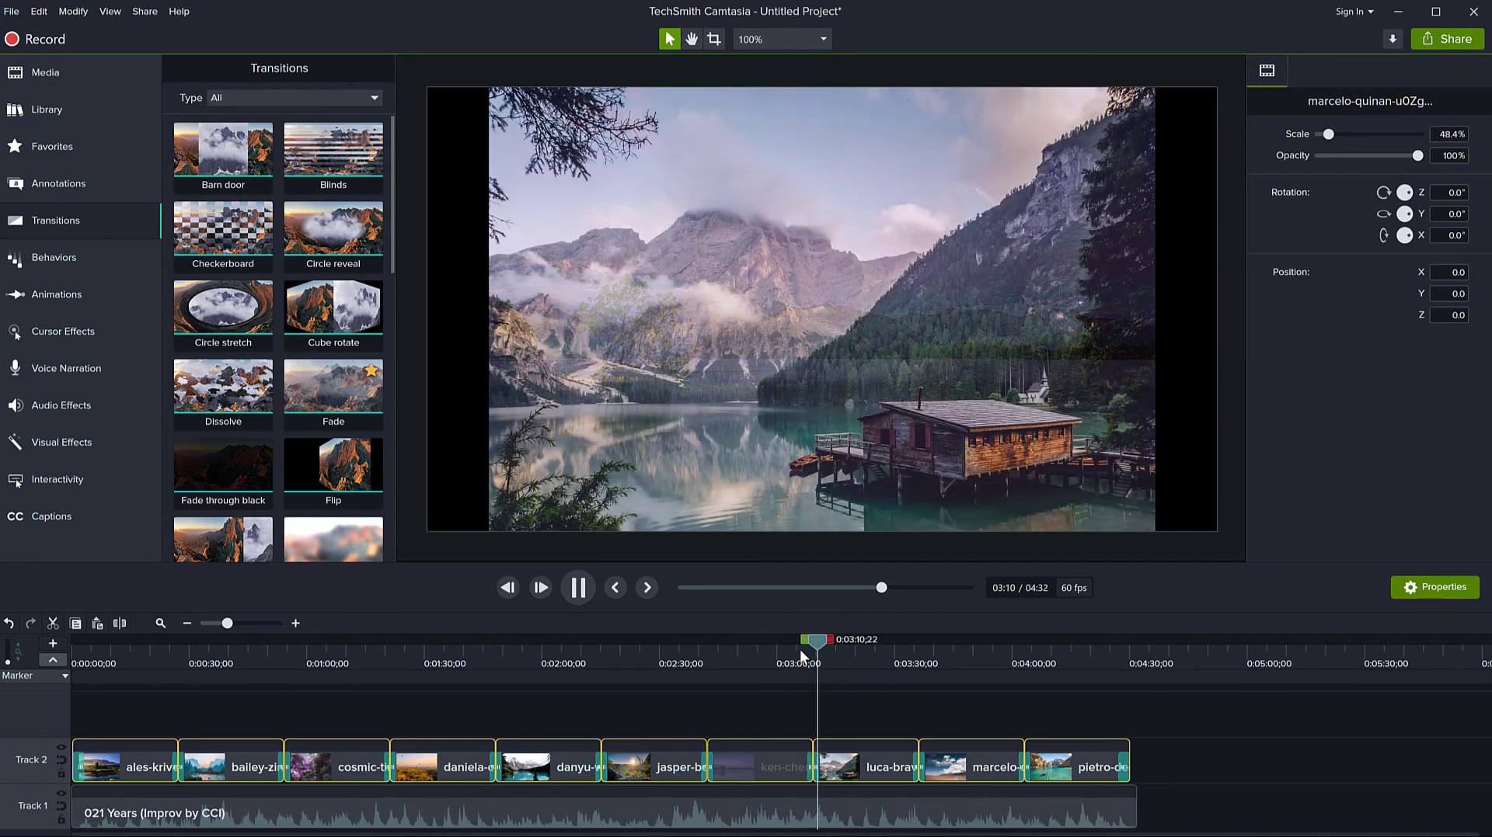
key("space")
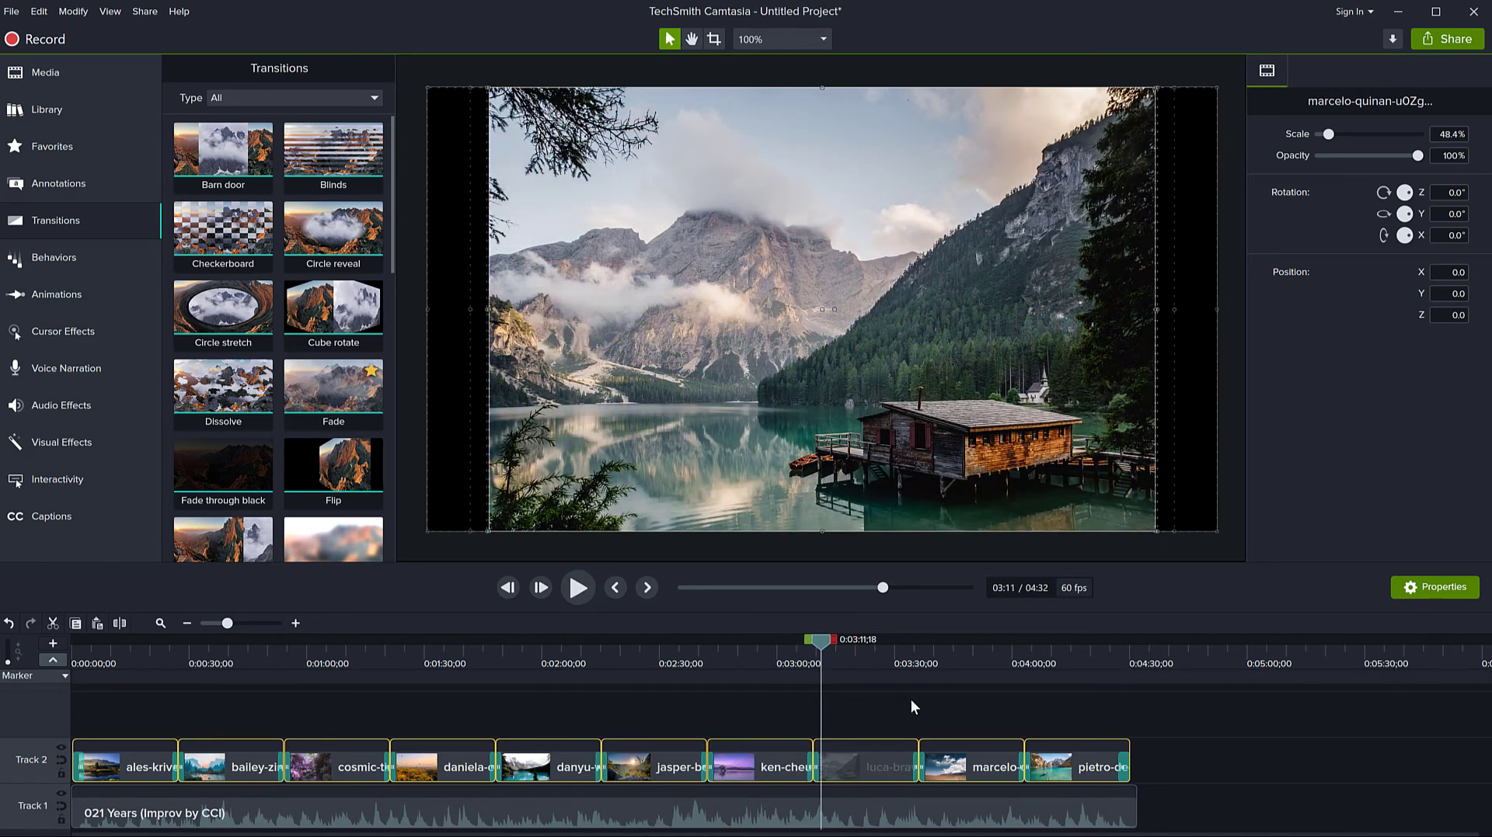
left_click(911, 699)
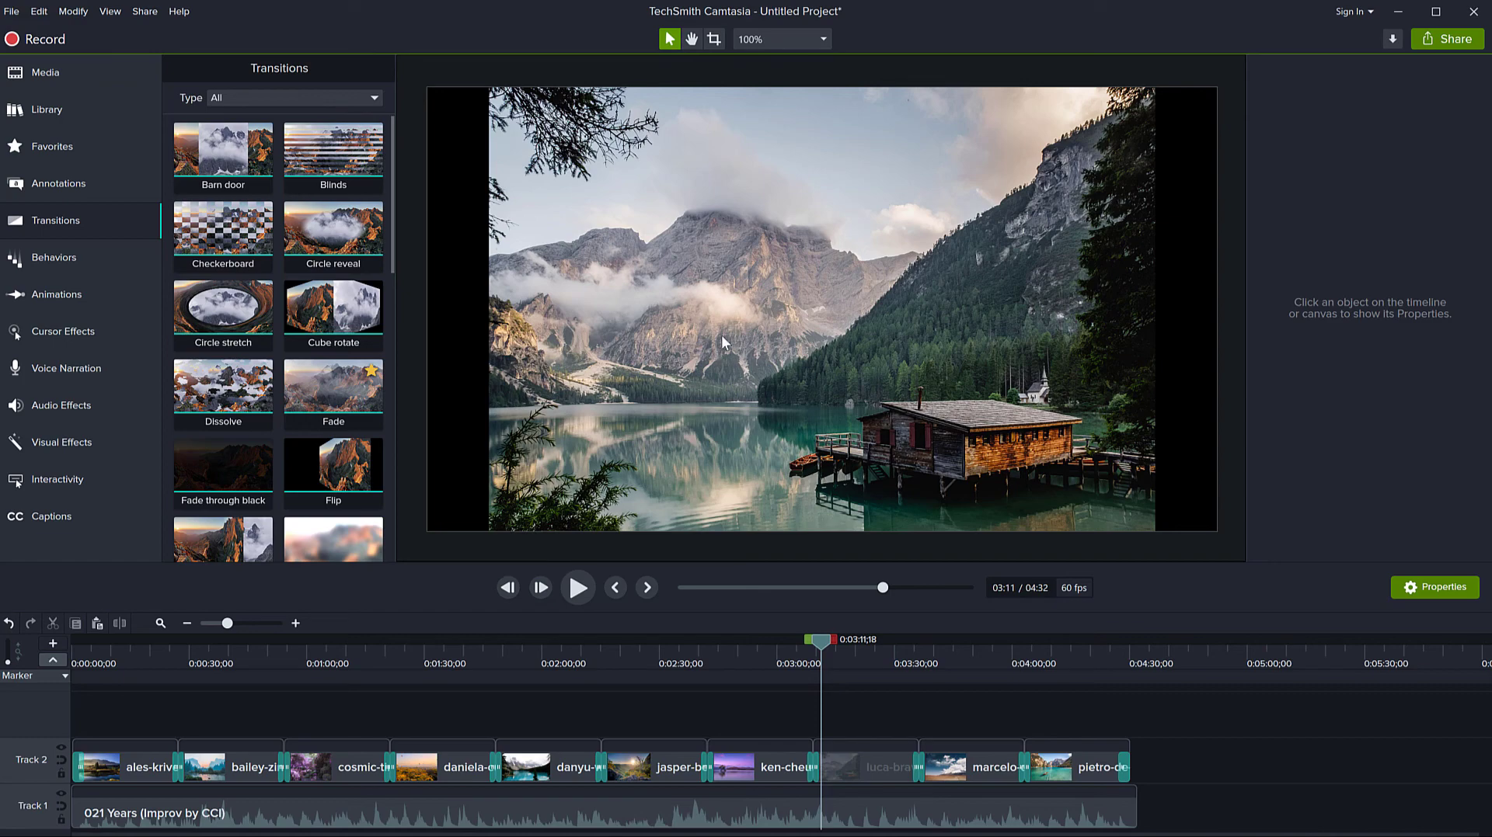
- Enlarge the first photo and the bailey-zindel photo until each fills the canvas
left_click_drag(102, 643, 133, 646)
left_click(809, 385)
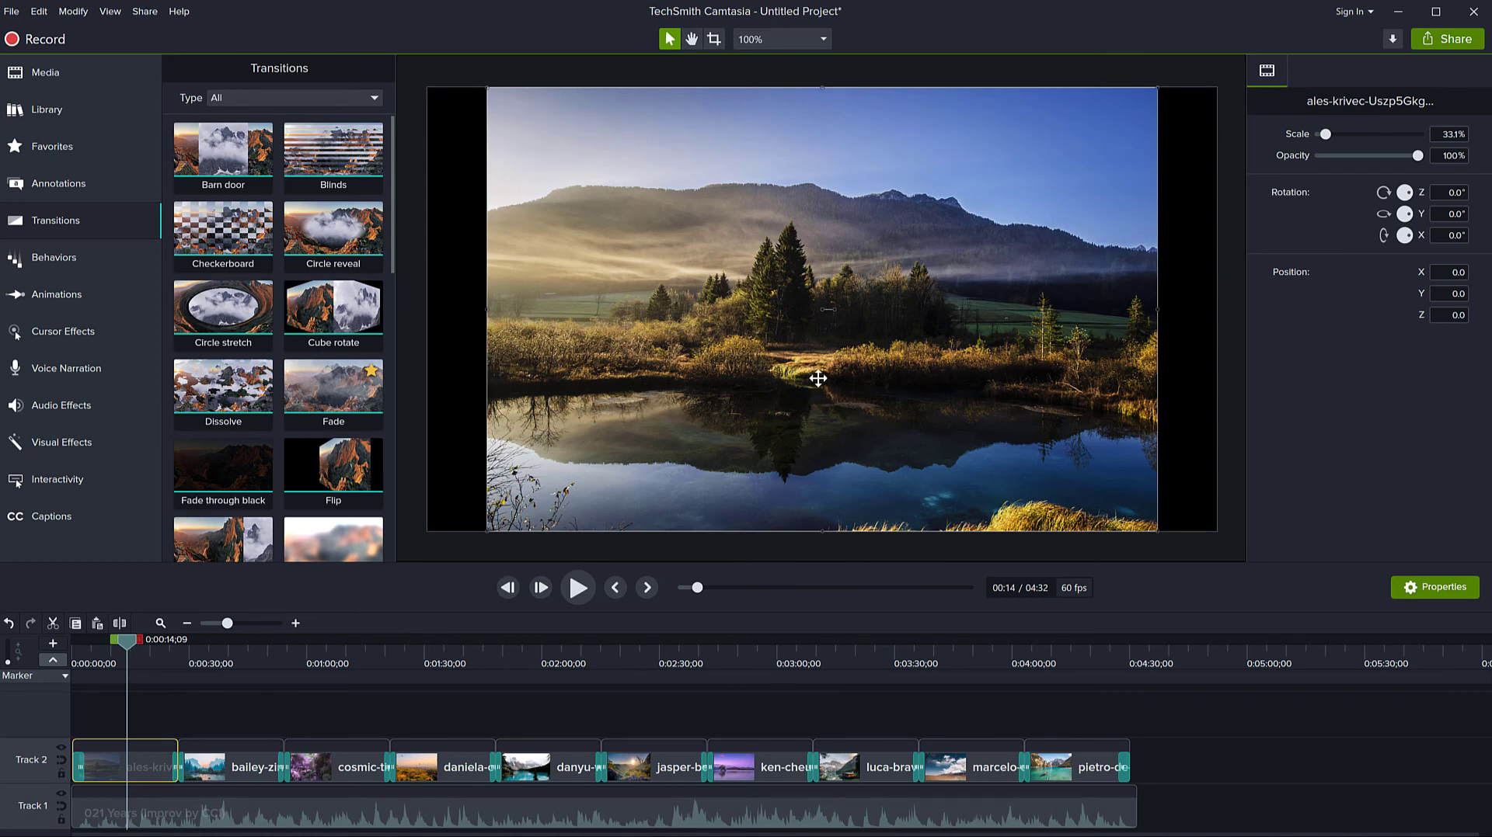
left_click_drag(1158, 533, 1217, 581)
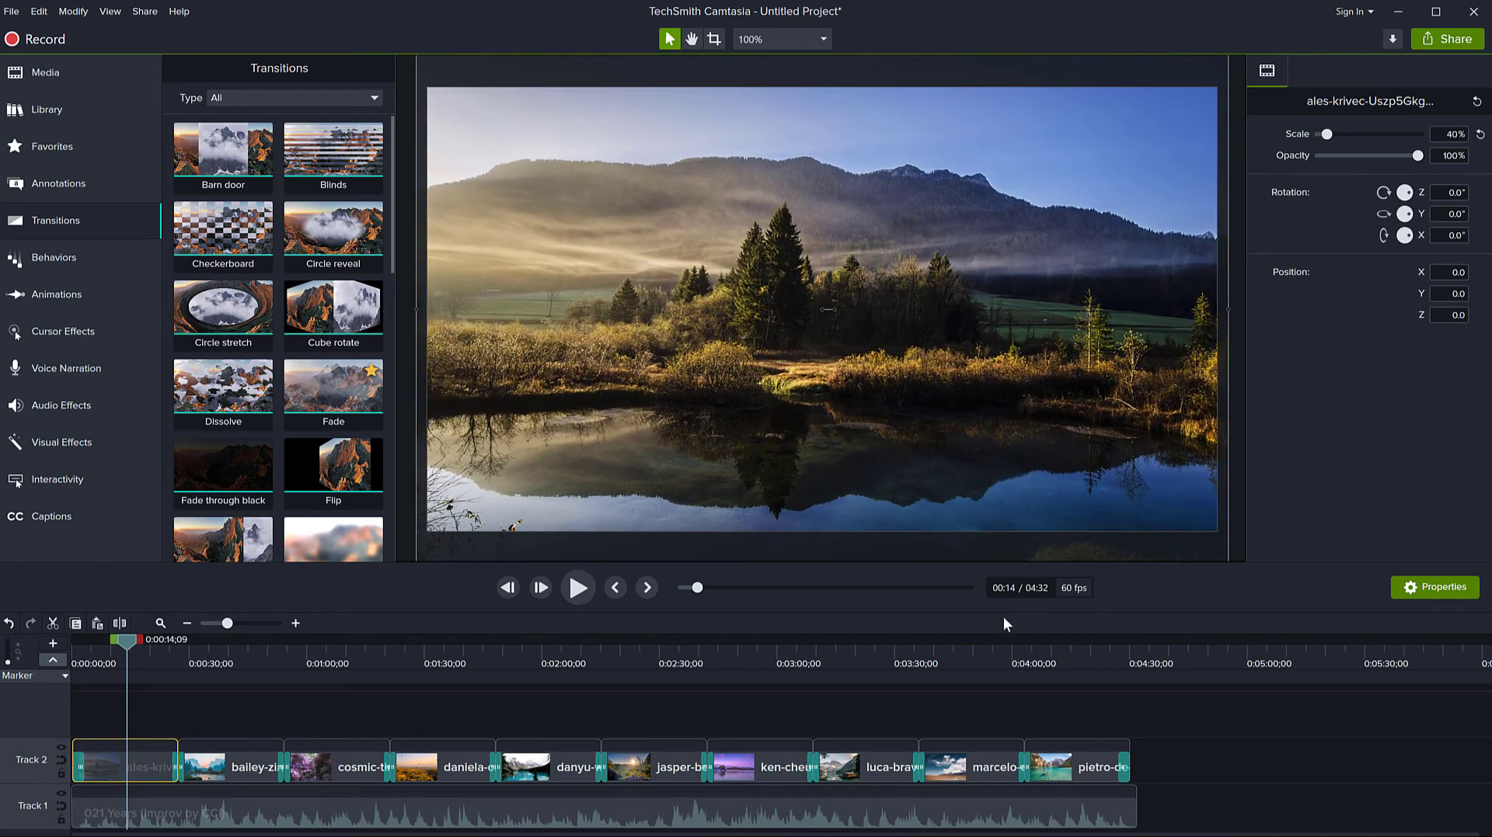
left_click_drag(121, 651, 215, 652)
left_click(858, 402)
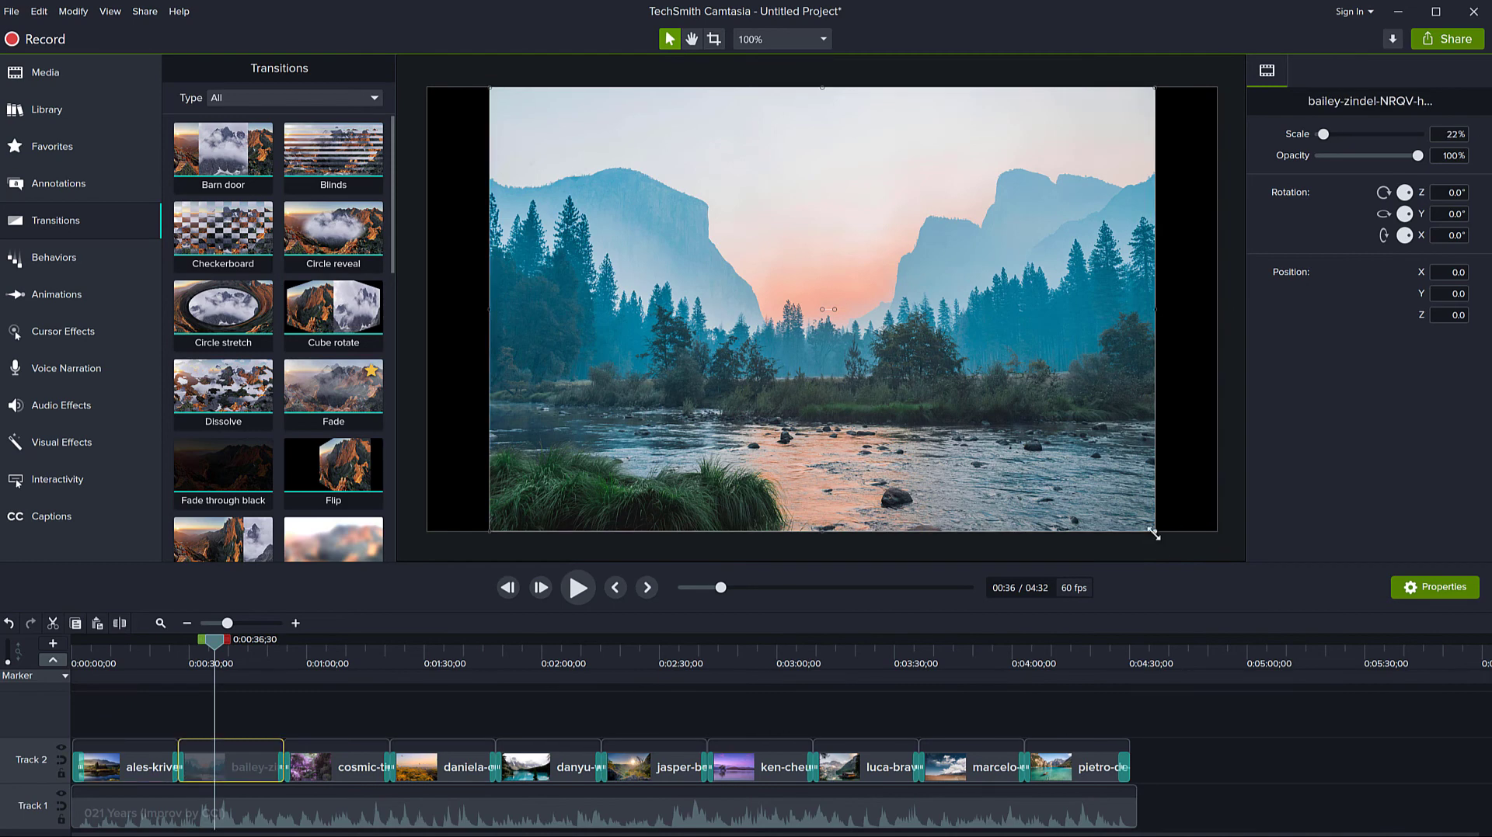
left_click_drag(1154, 532, 1221, 557)
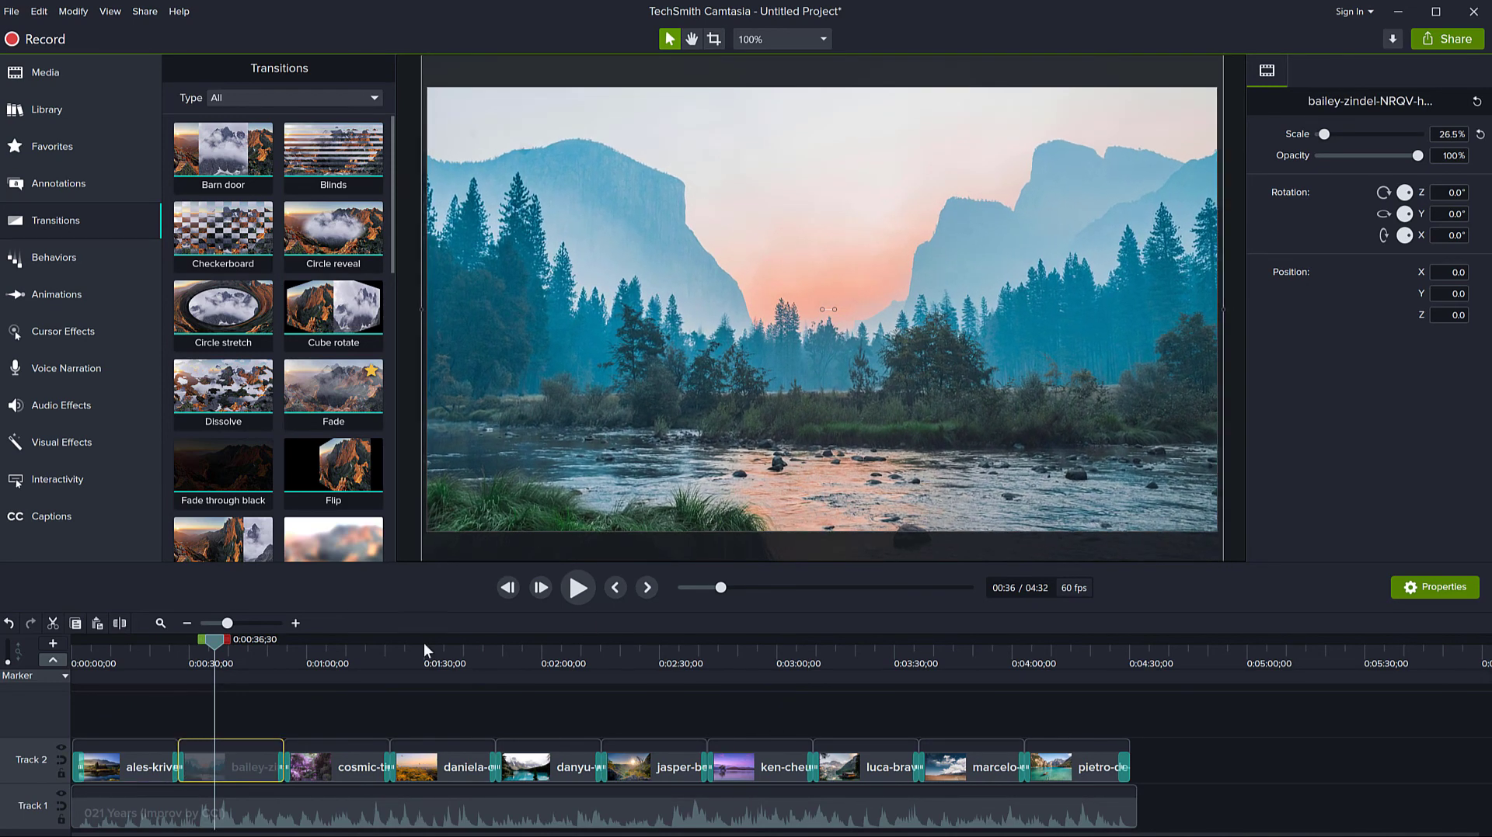
- Scale the cosmic-timetraveler photo to 32.5% and the daniela-cuevas balloon photo to 34.2%
left_click_drag(215, 641, 329, 640)
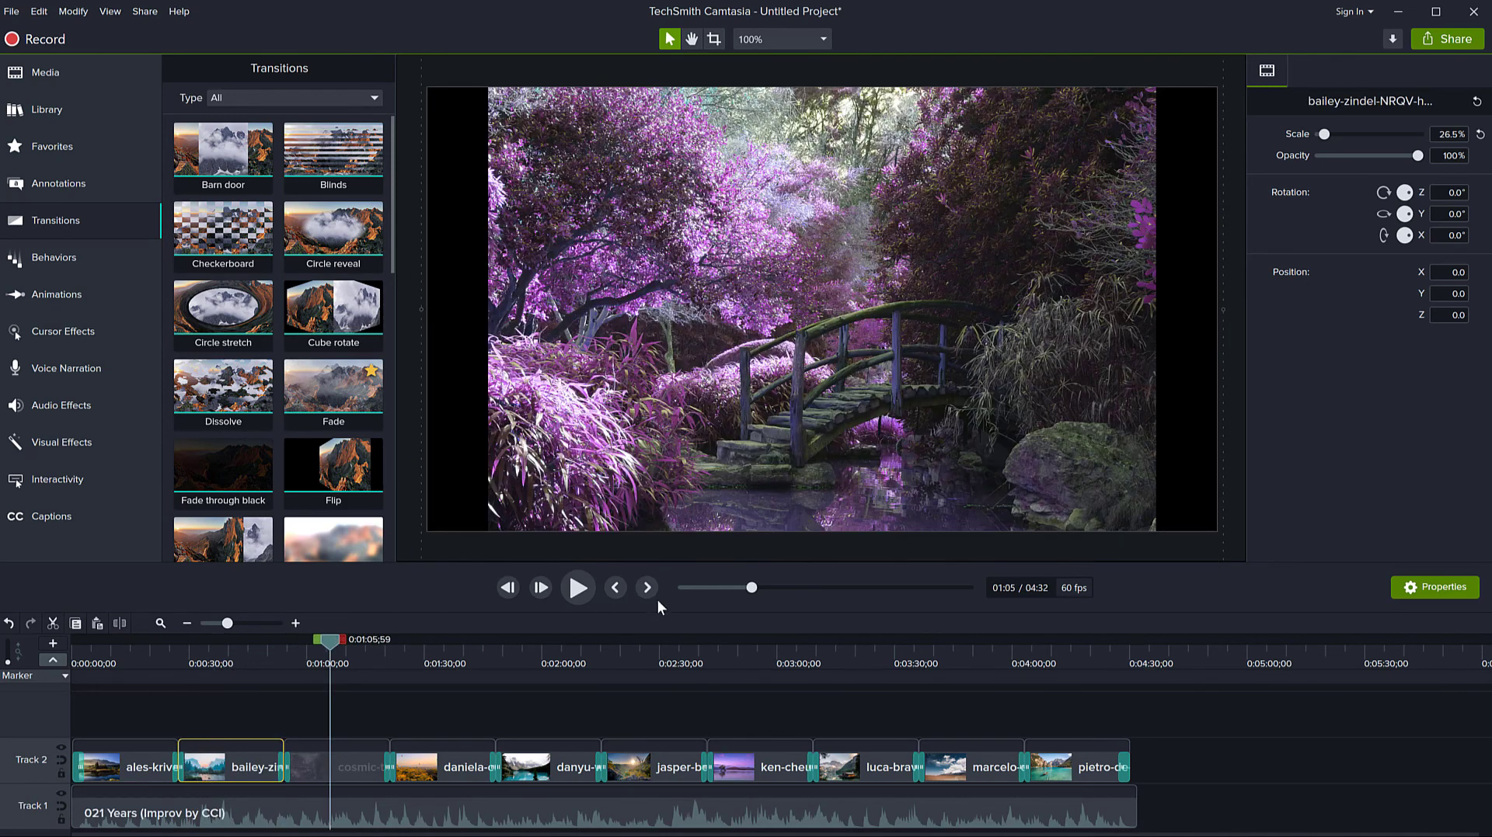
left_click(1117, 508)
left_click_drag(1155, 529, 1222, 571)
left_click(538, 586)
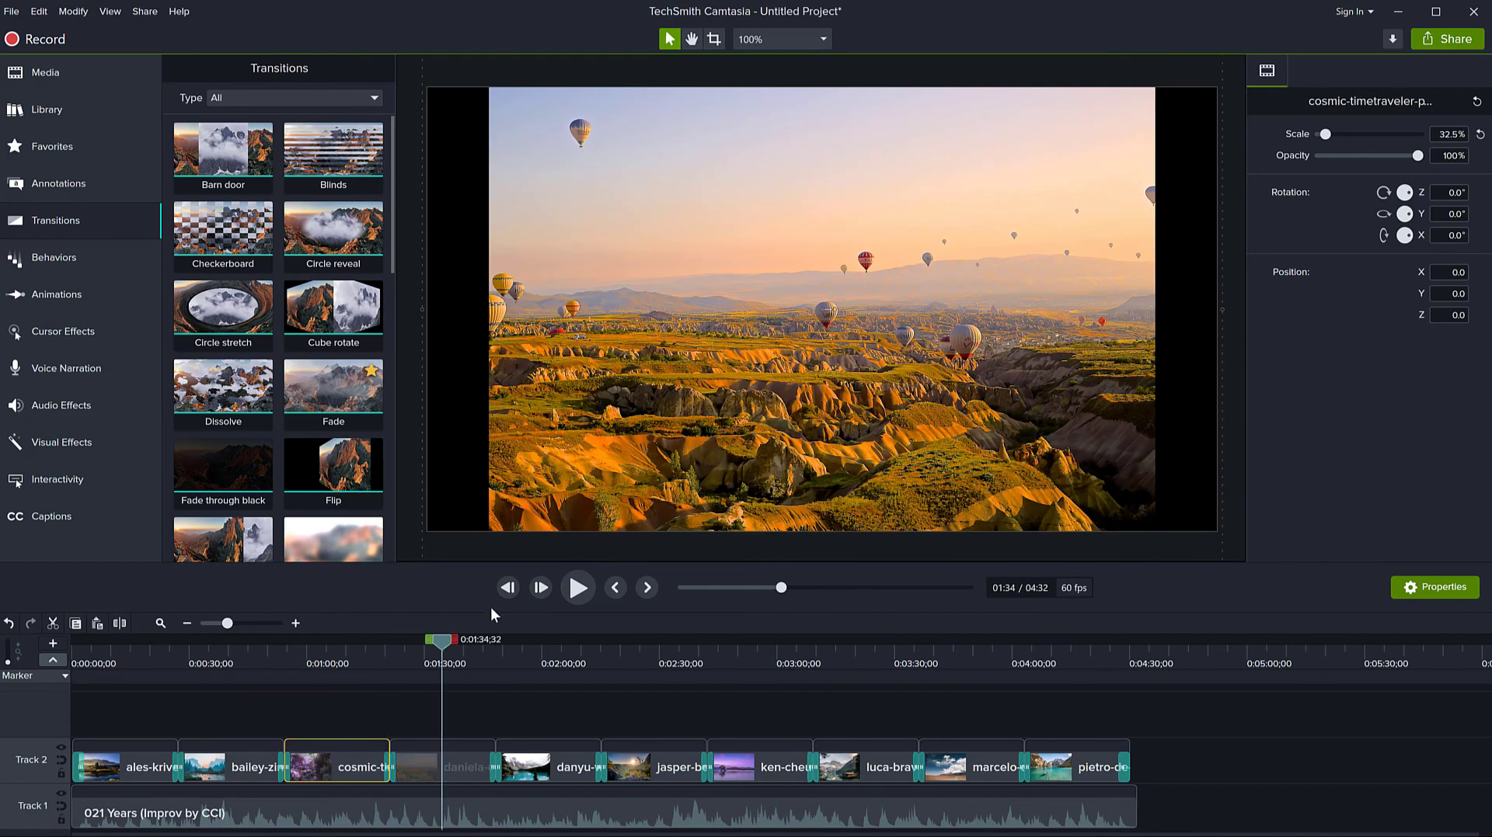
left_click(1153, 533)
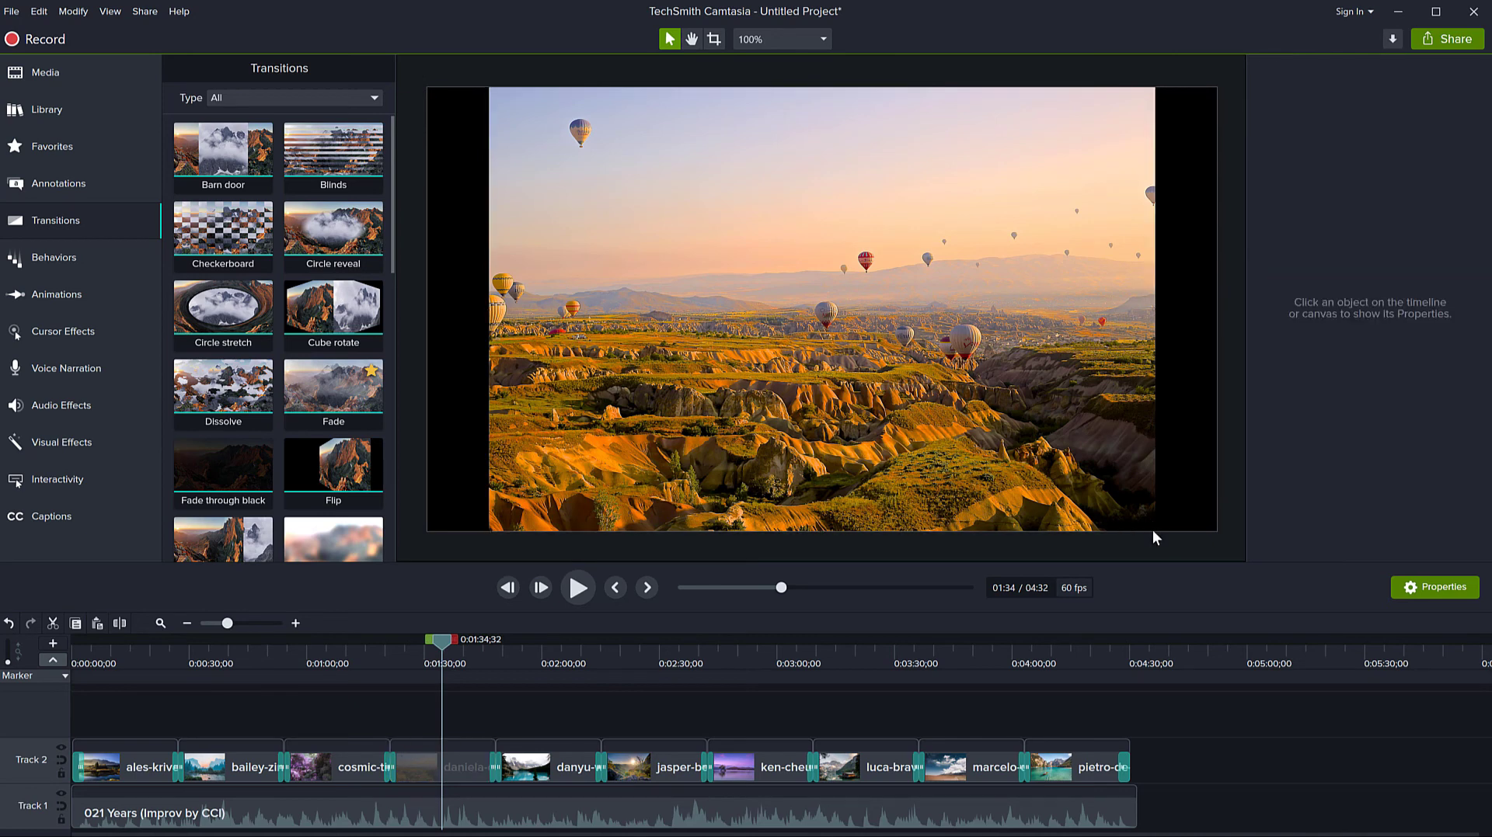
left_click(1084, 449)
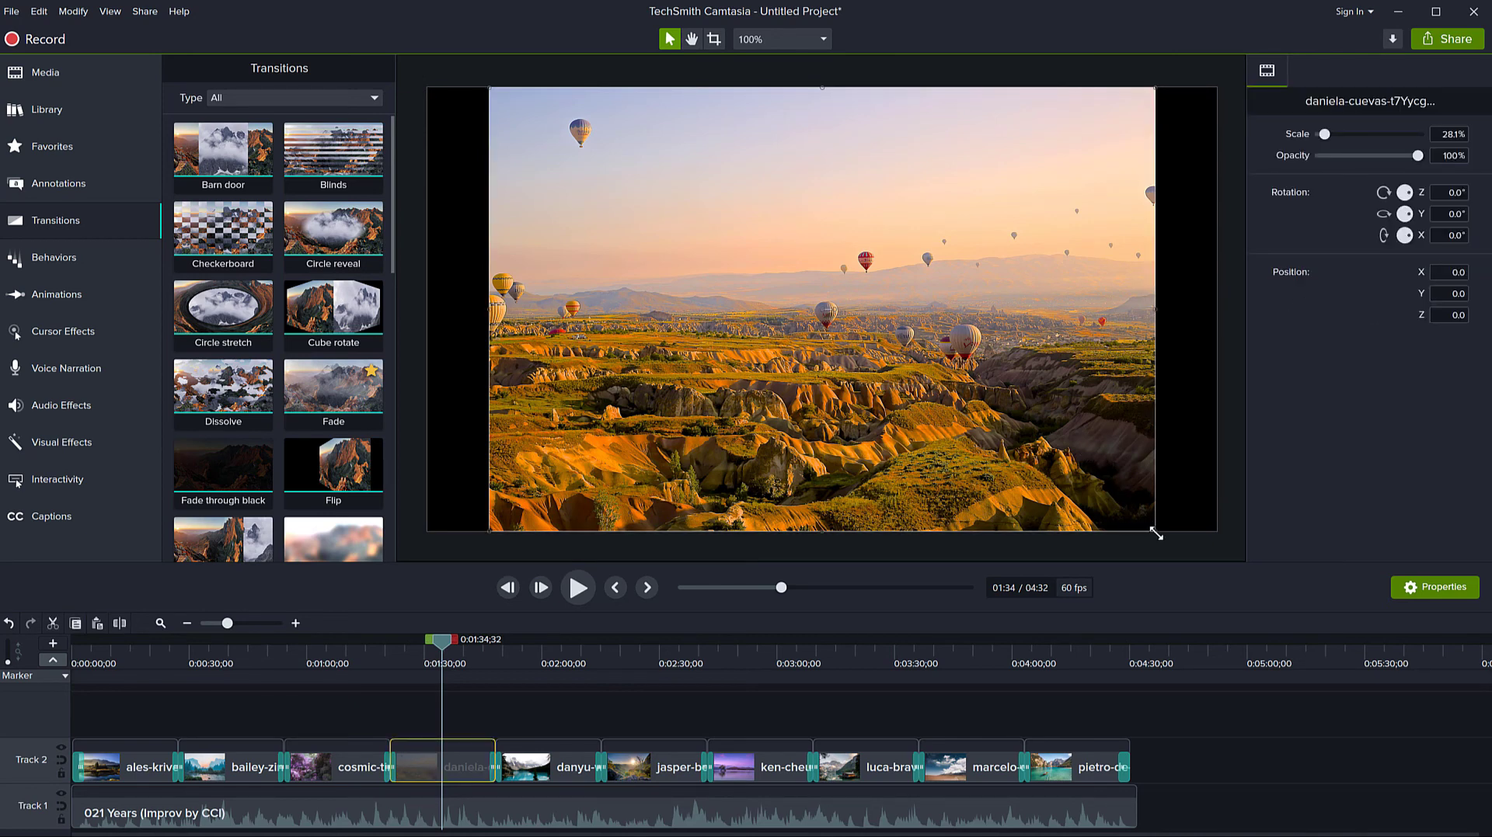
left_click_drag(1156, 533, 1228, 568)
- Scale the sunrise and purple lake photos up so each fills the canvas
left_click(561, 646)
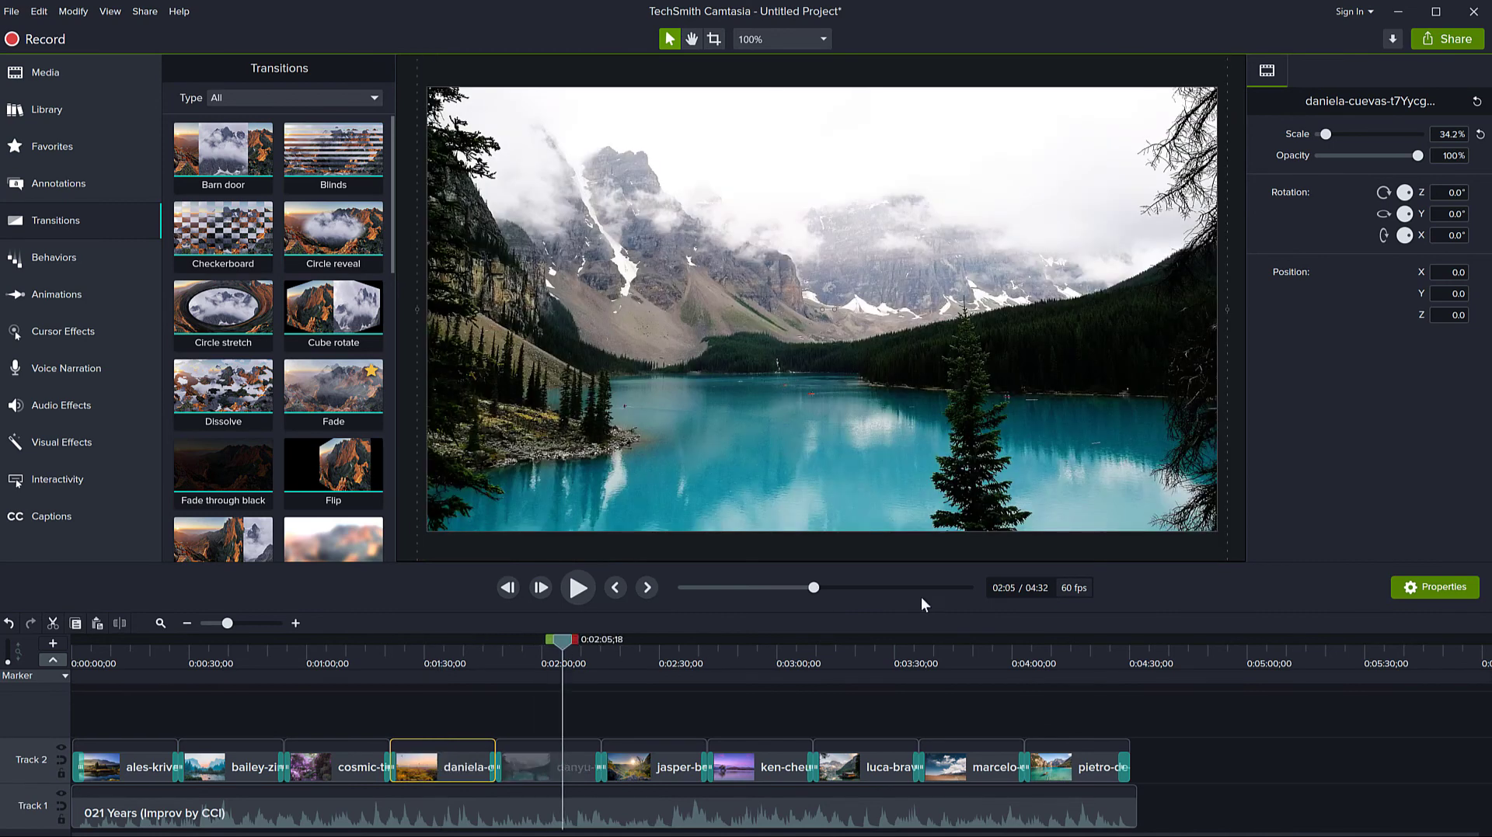
left_click(1127, 503)
left_click(642, 653)
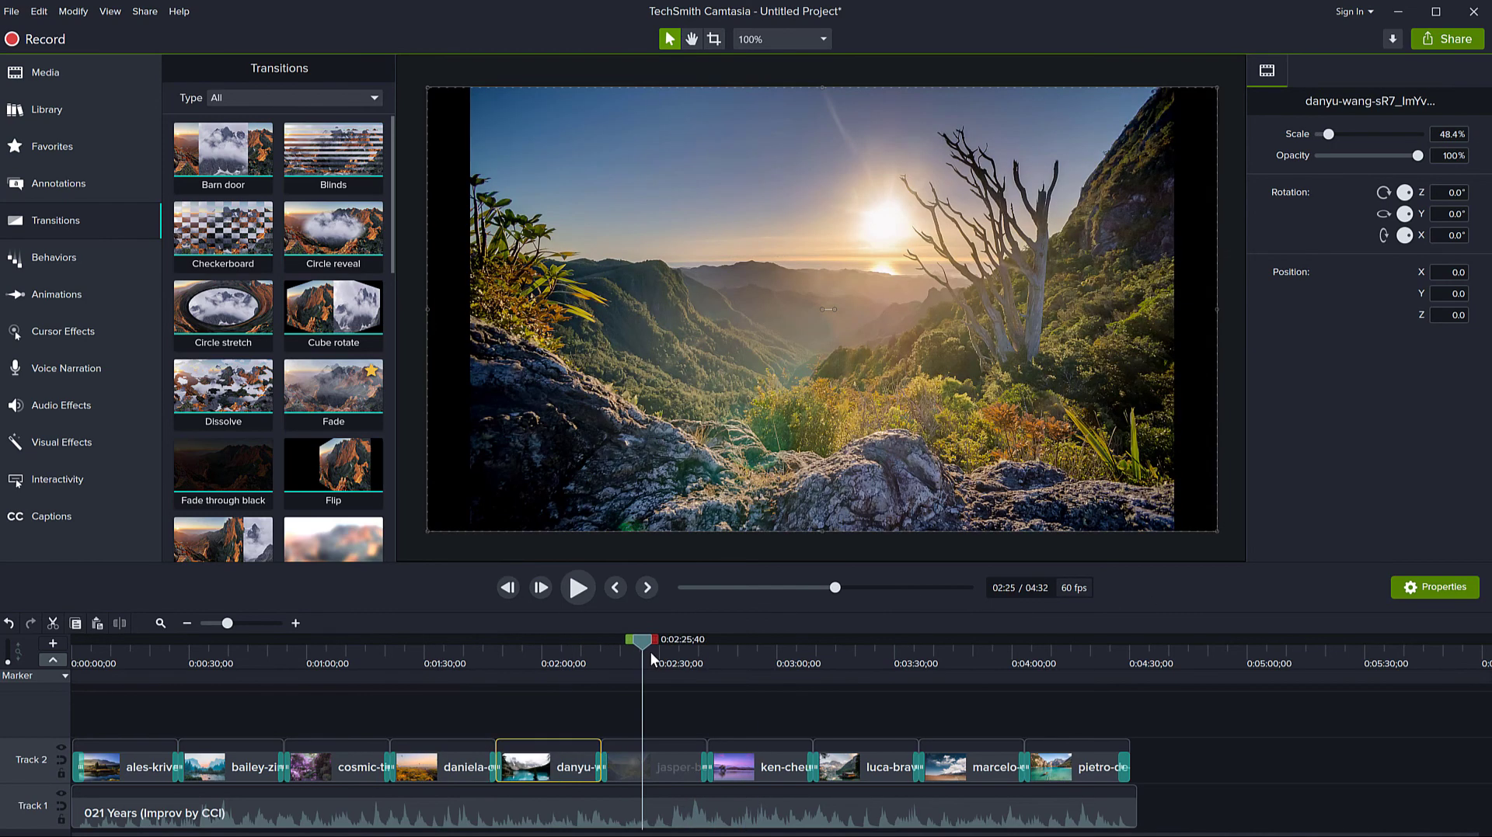
left_click(806, 482)
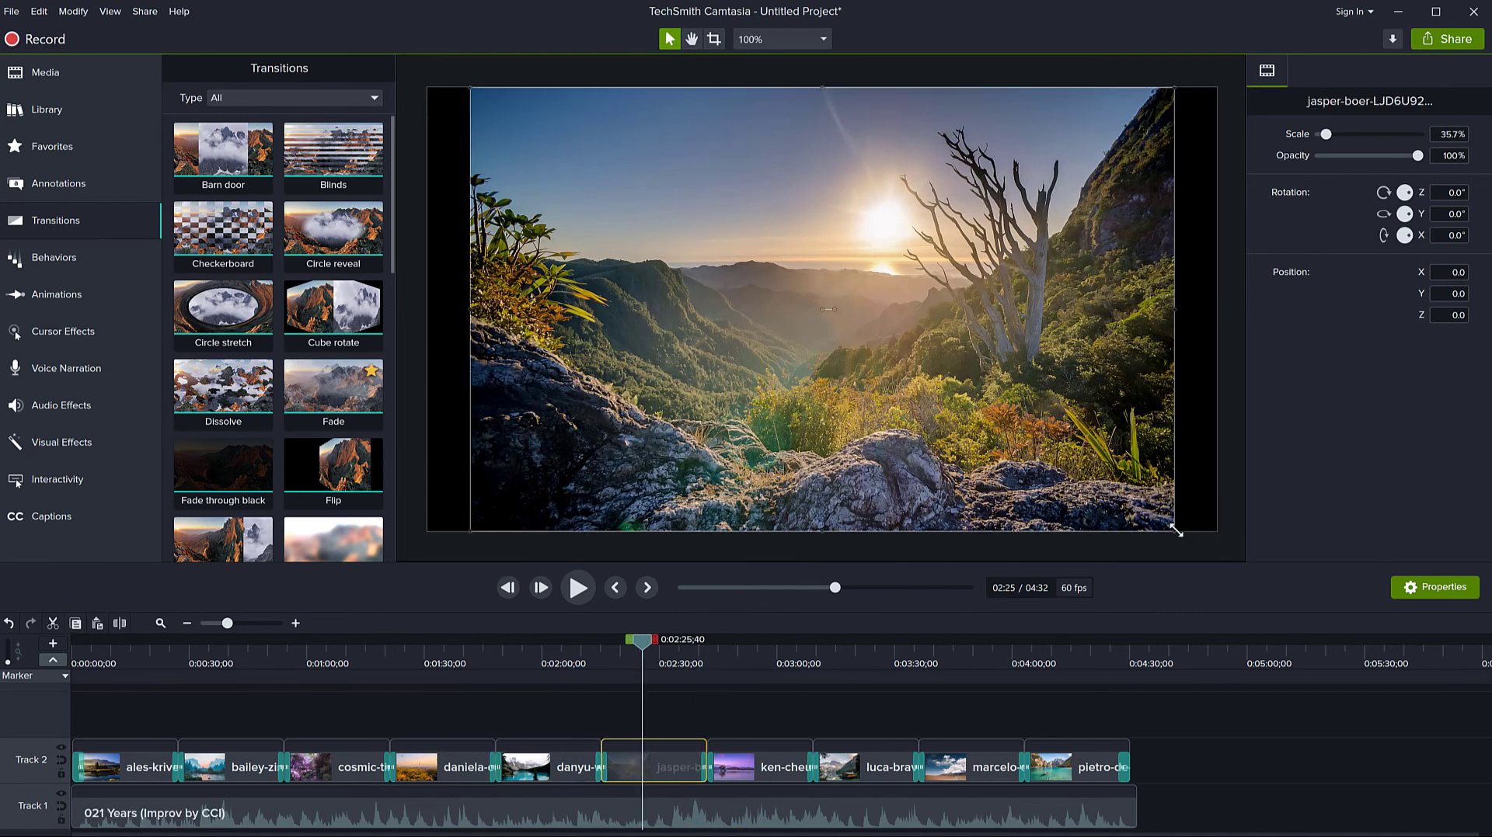
left_click_drag(1182, 526, 1225, 551)
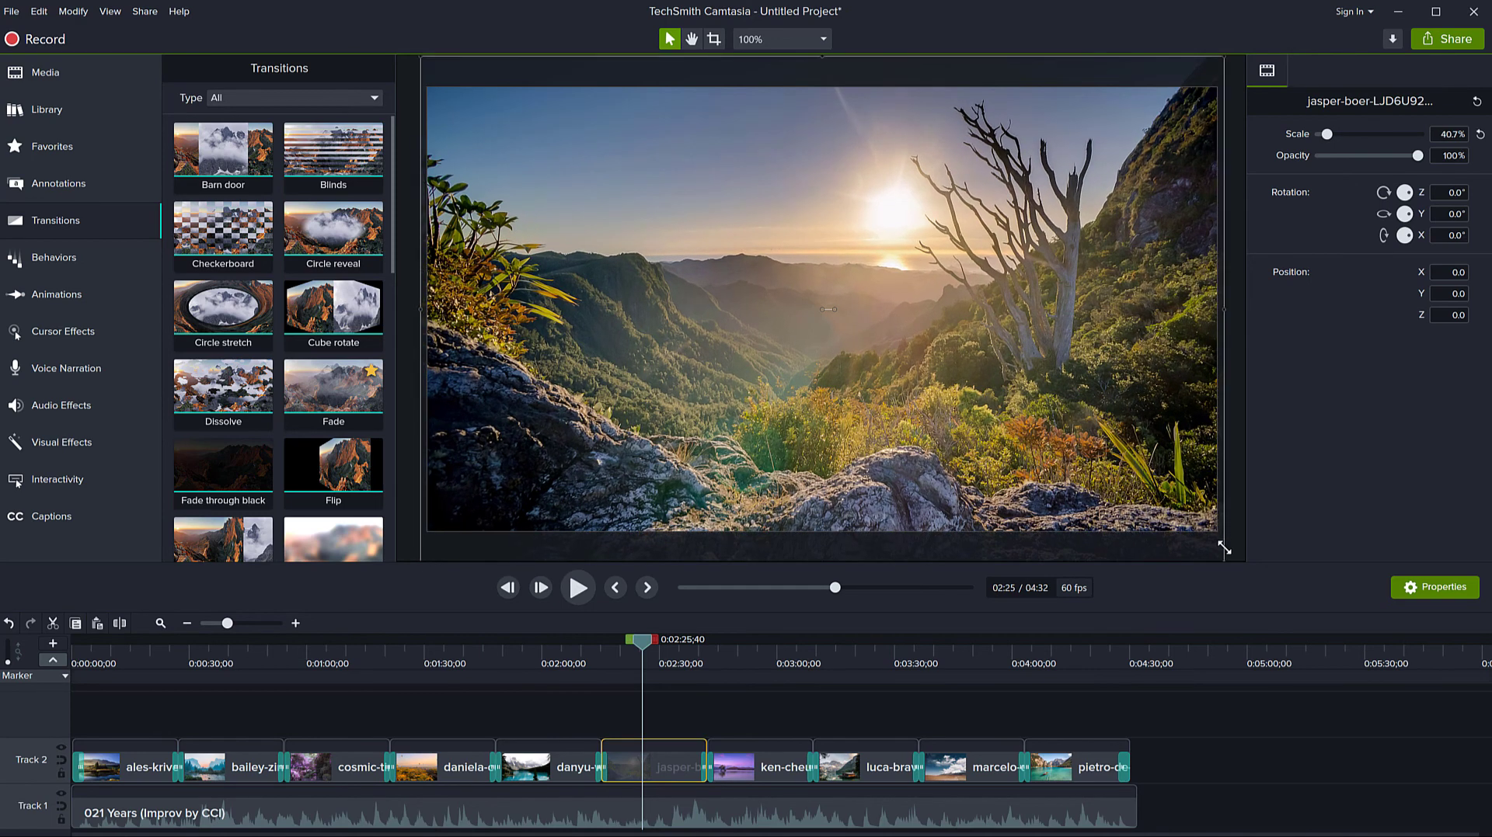
left_click(757, 653)
left_click(757, 382)
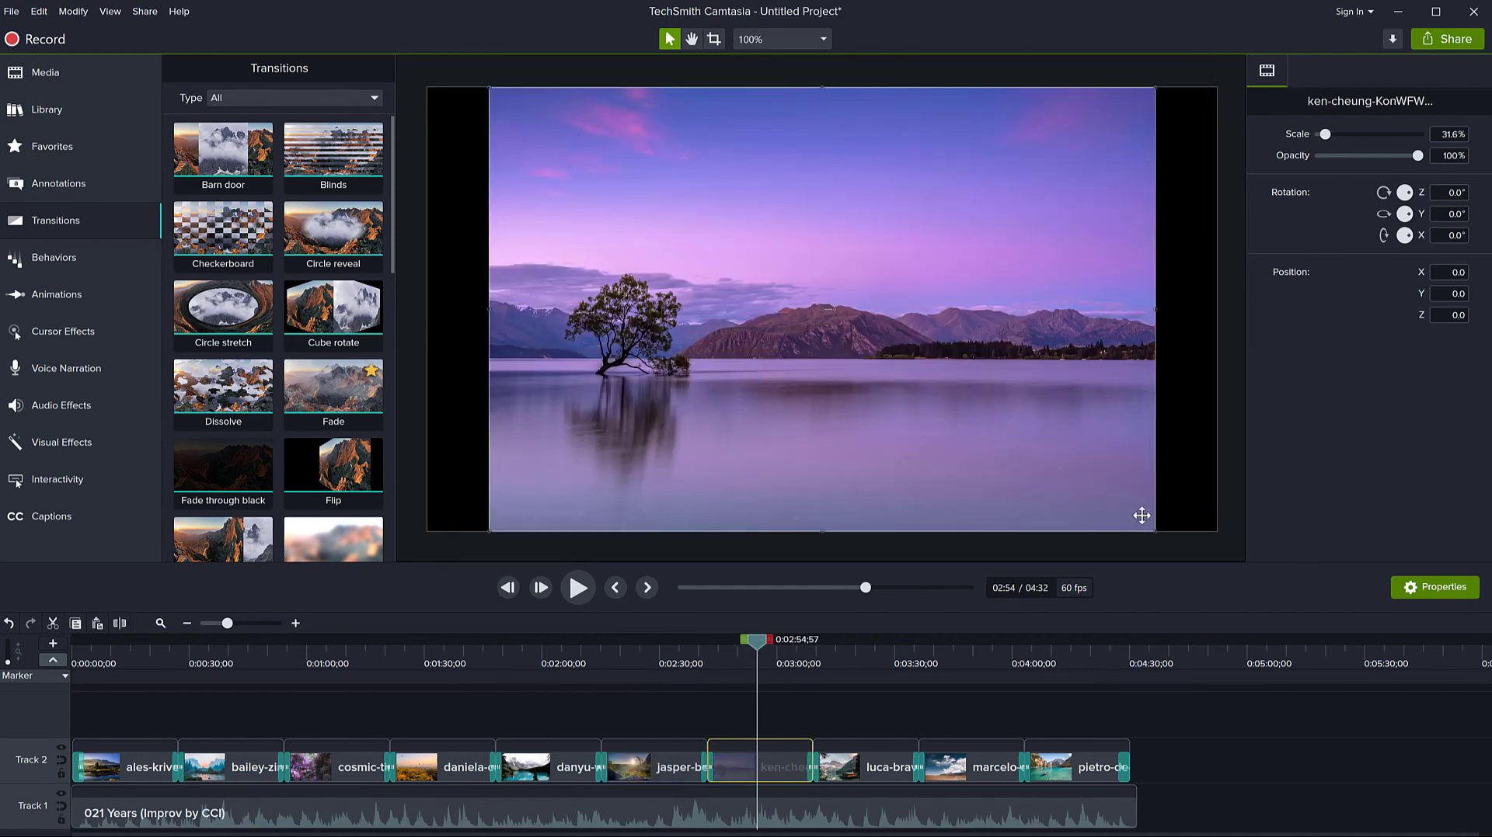
left_click_drag(1158, 533, 1226, 566)
- Scale the boathouse photo to fill the canvas and shift it up to Y 79
left_click(852, 653)
left_click(1115, 439)
left_click_drag(1153, 530, 1221, 574)
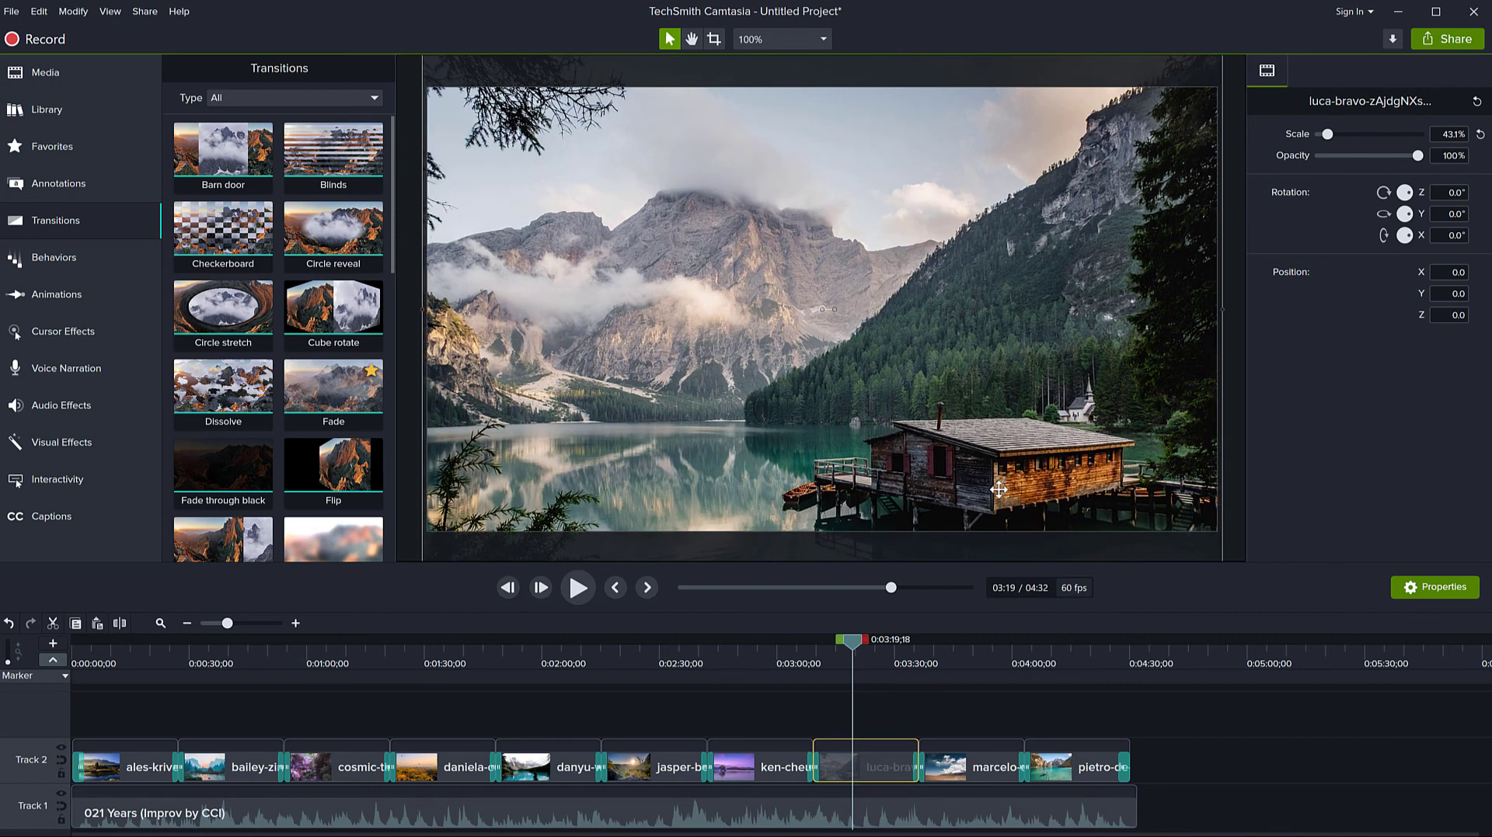
mouse_move(997, 486)
left_mouse_down()
mouse_move(996, 456)
mouse_move(998, 470)
left_mouse_up()
- Scale the snowy mountain photo to 39.6% and the final photo to 32.6%, then review playback
left_click(973, 662)
left_click(971, 408)
left_click_drag(1209, 558, 1243, 579)
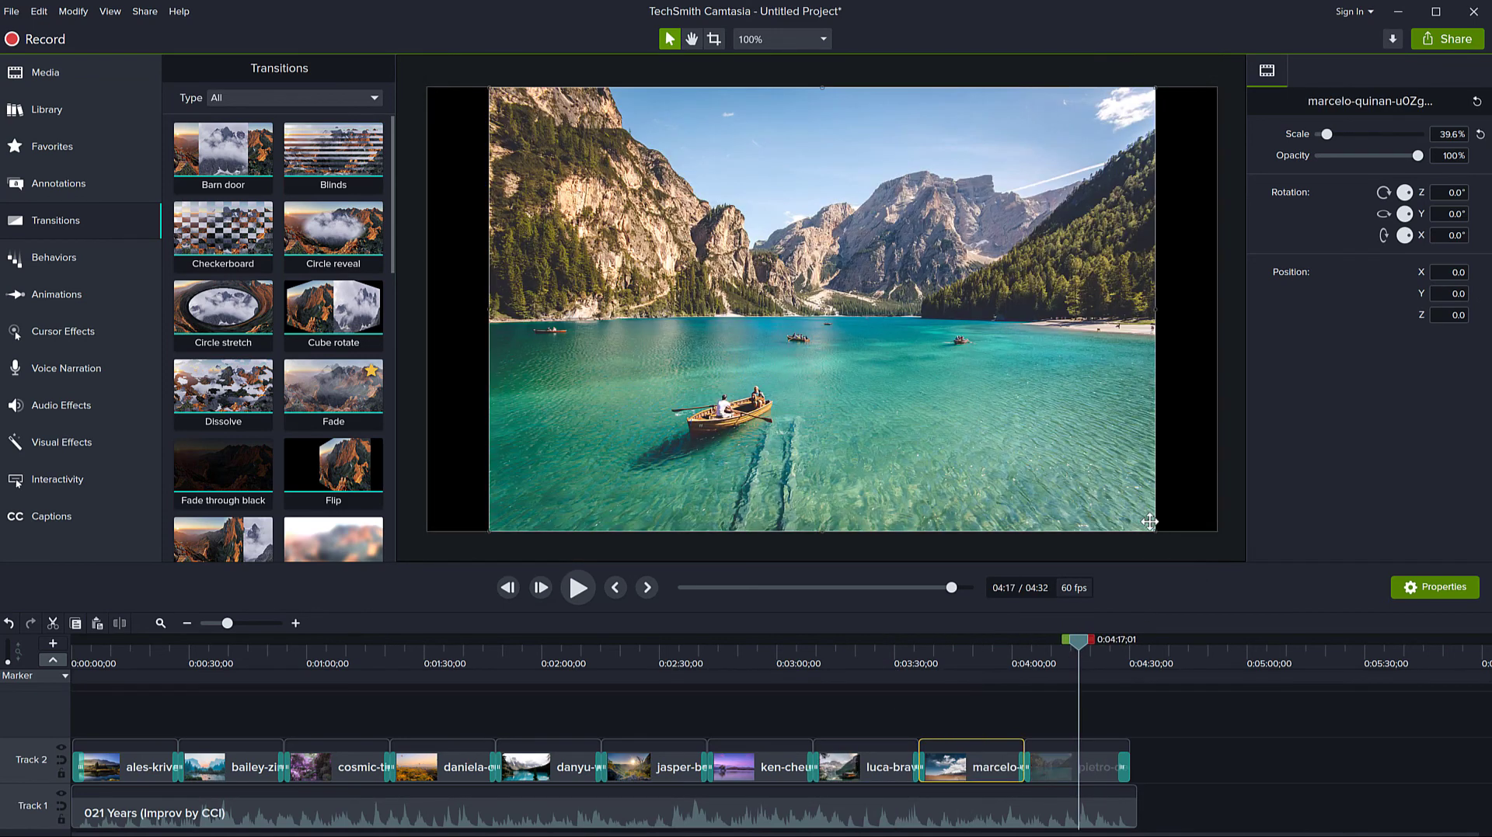
left_click_drag(1149, 522, 1221, 561)
left_click_drag(1080, 641, 803, 668)
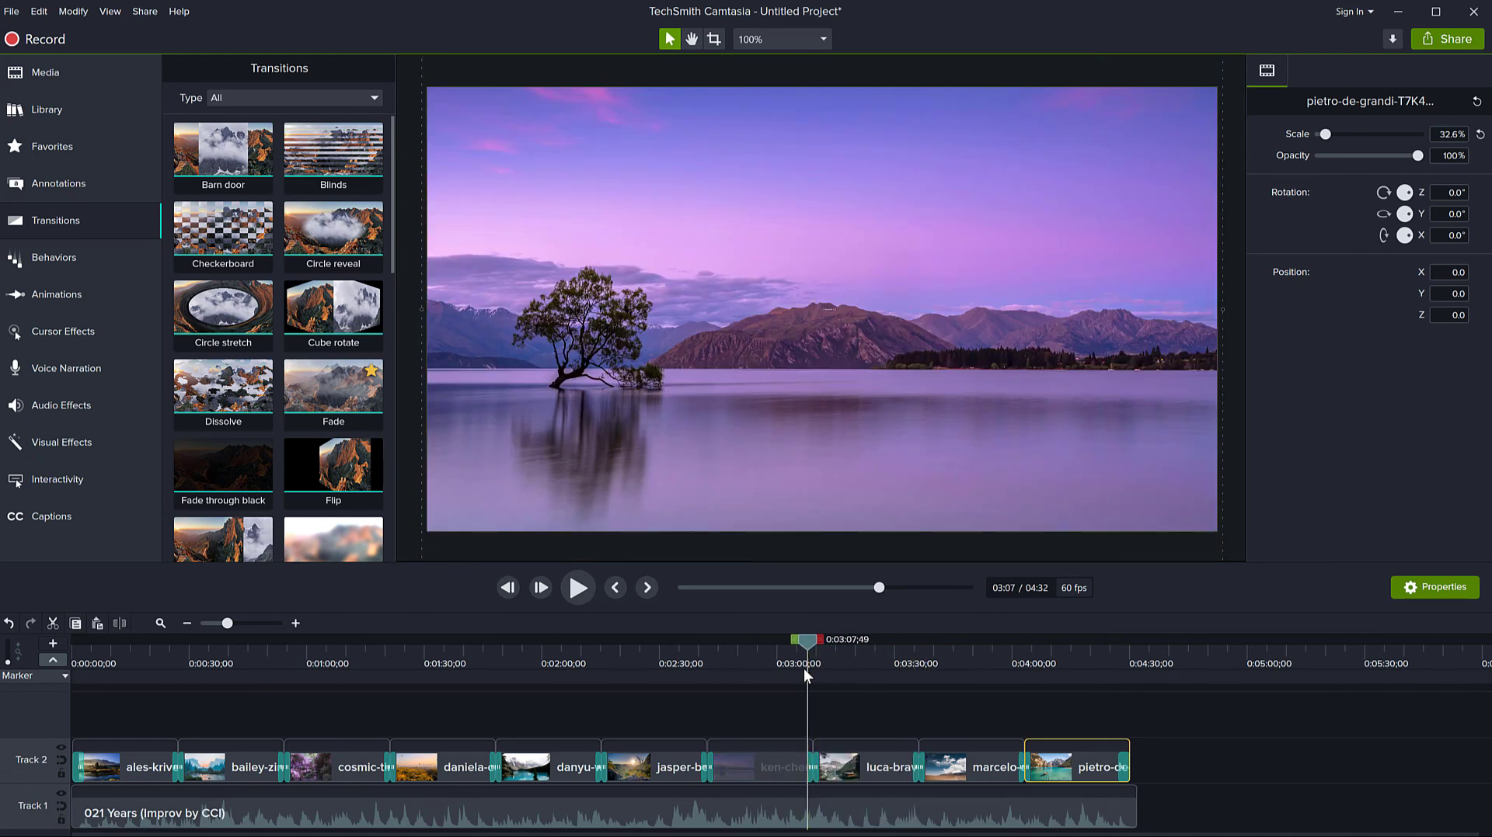